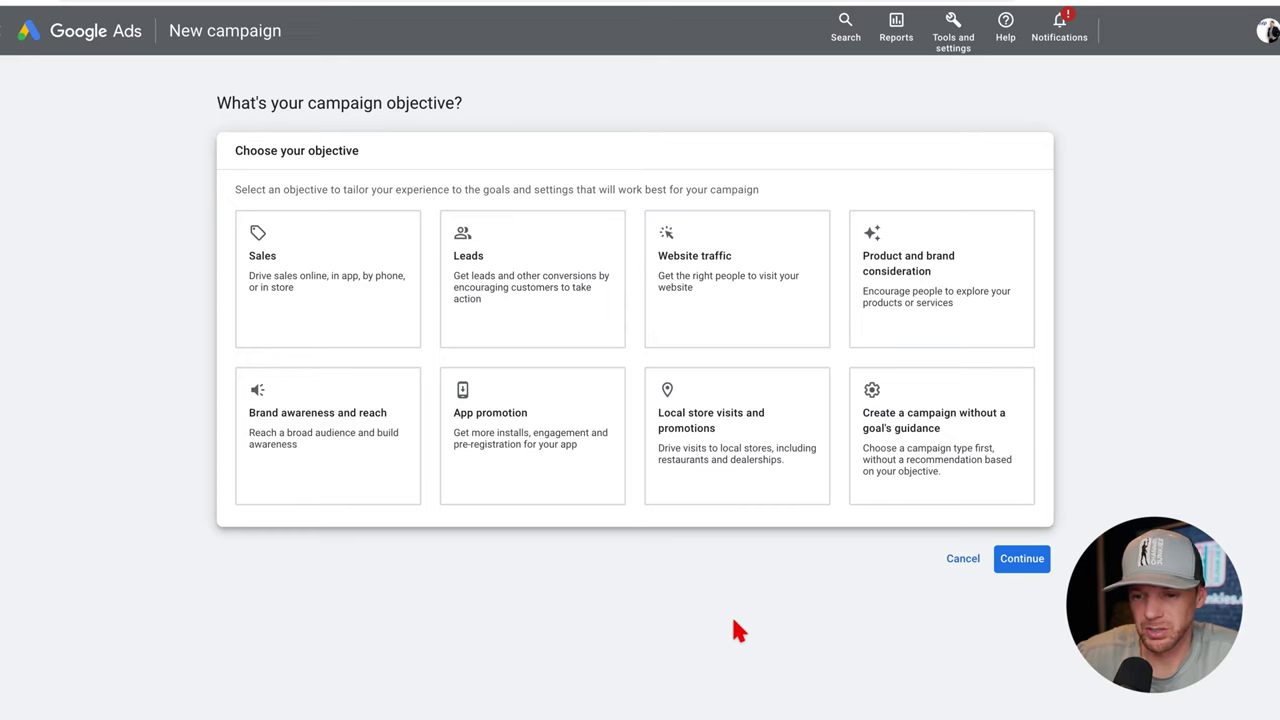
Set up a campaign without a goal's guidance, using the Video type and the Custom video campaign subtype.
left_click(947, 447)
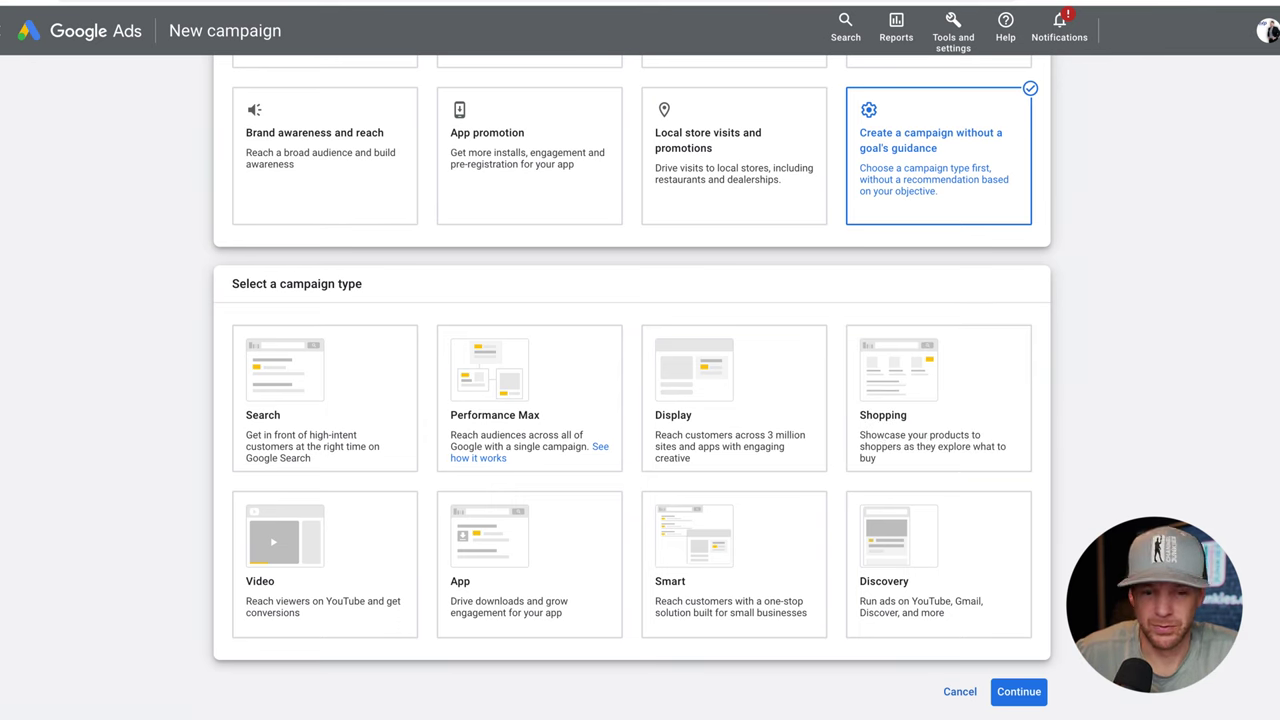
left_click(320, 545)
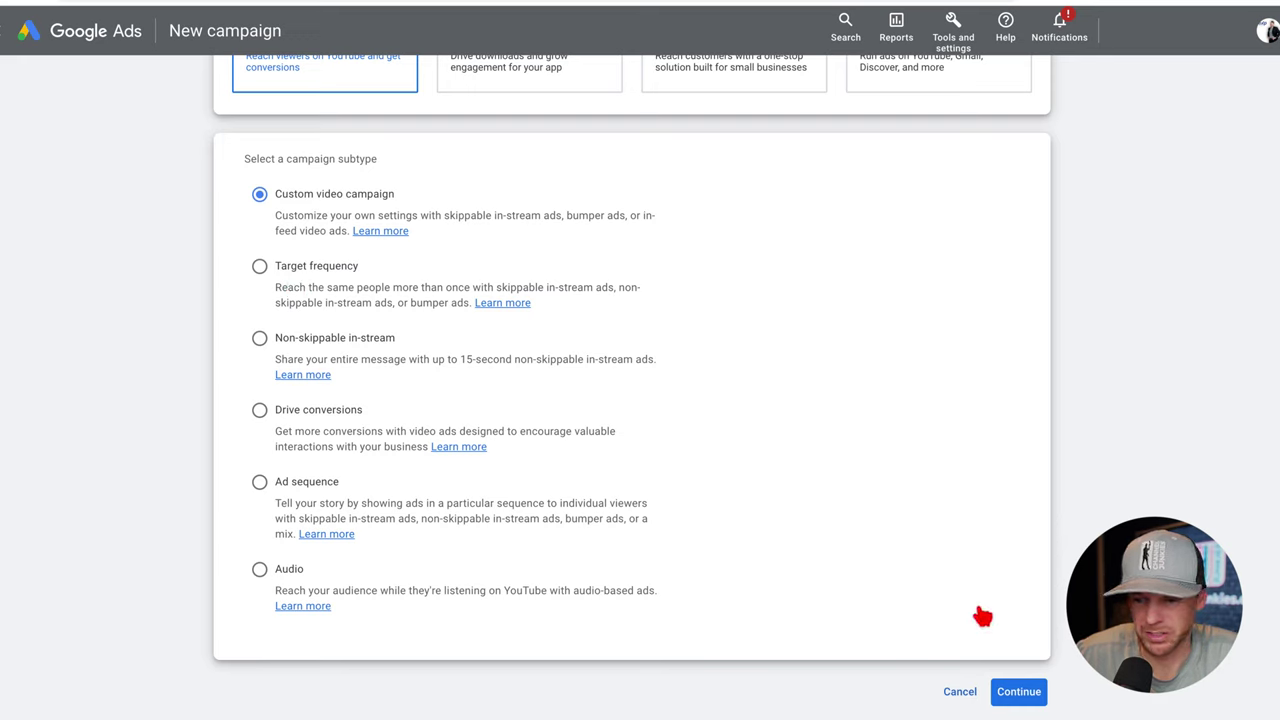
left_click(740, 550)
left_click(1019, 692)
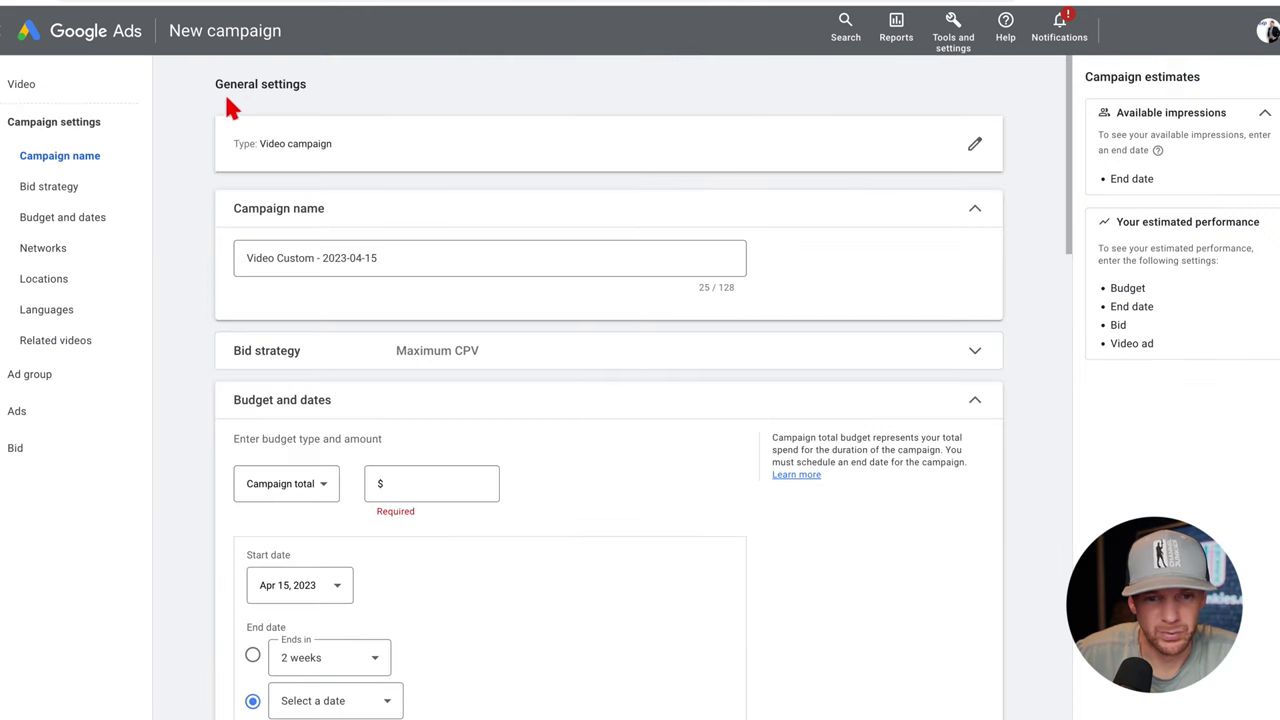
Name the campaign Target Homeowners.
left_click(416, 257)
double_click(419, 260)
triple_click(419, 260)
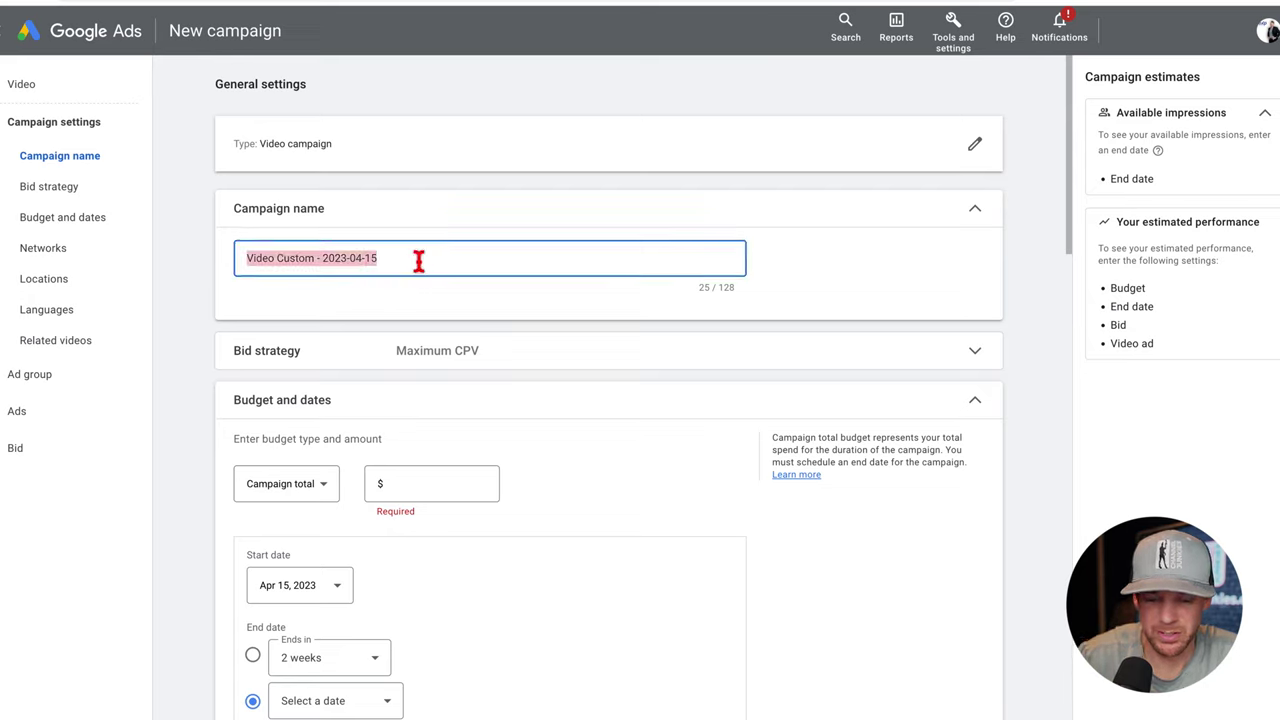
type("Target Home")
type("onwer")
key("BackSpace")
key("BackSpace")
key("BackSpace")
key("BackSpace")
type("wner")
Expand the bid strategy settings and check the available bidding options.
scroll(419, 260, "down", 2)
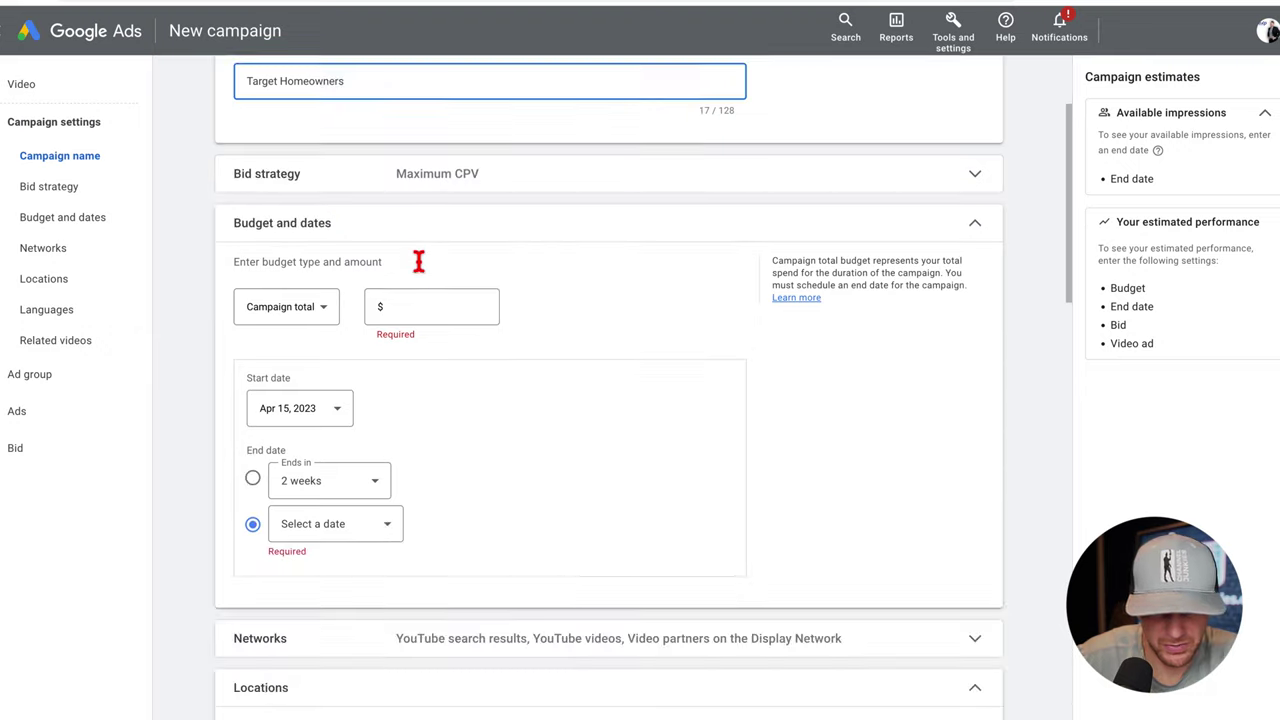
left_click(478, 195)
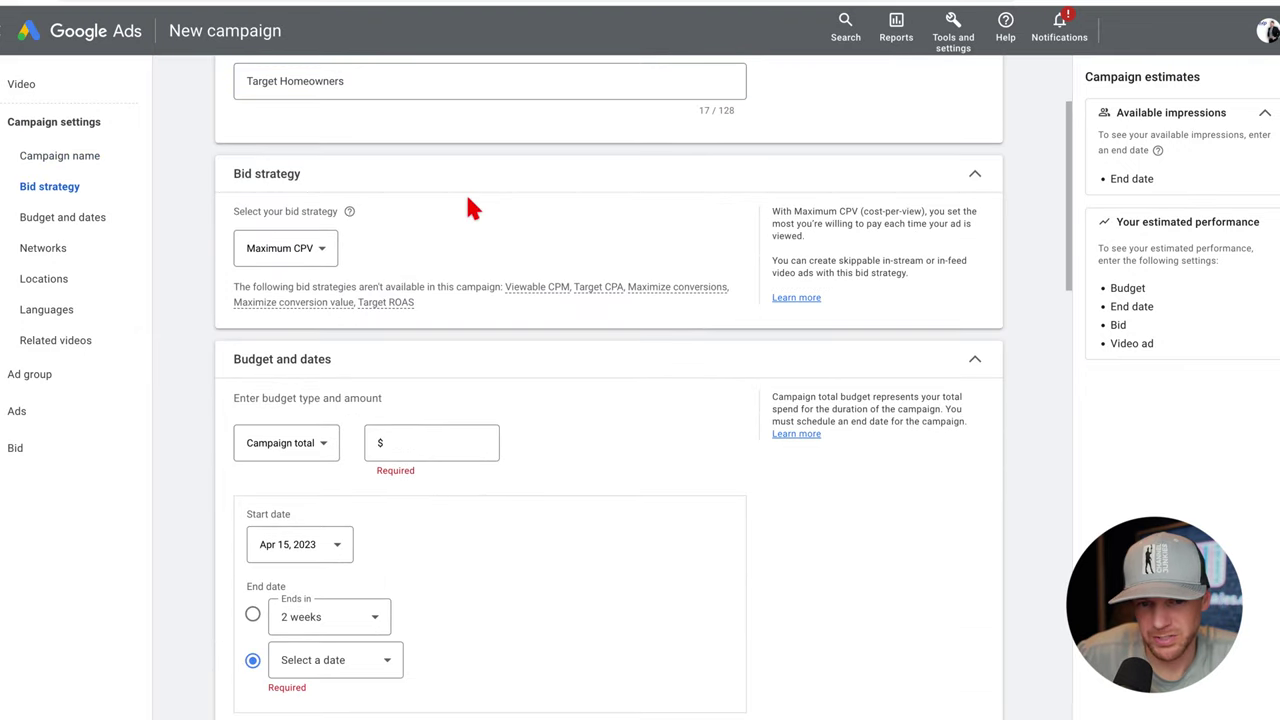
left_click_drag(228, 289, 483, 317)
left_click(331, 289)
left_click(320, 248)
left_click(420, 262)
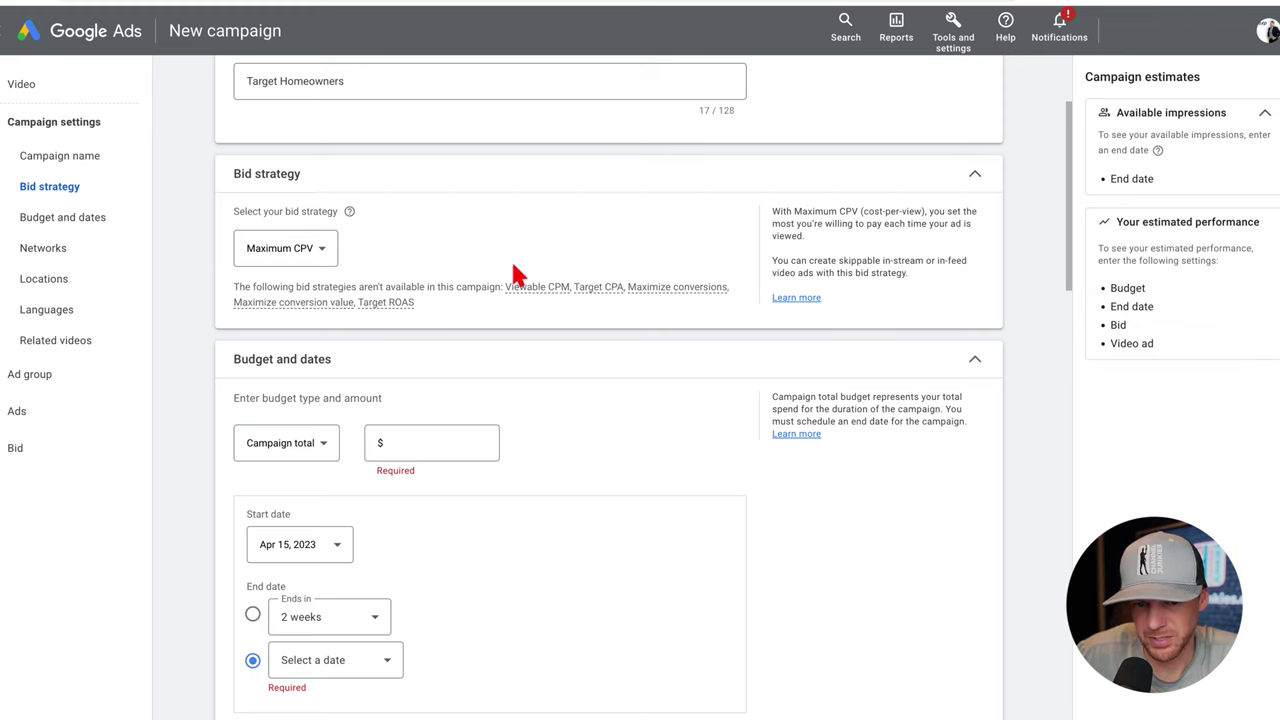
Review the campaign's budget, dates, networks, locations and languages, and expand the additional settings.
scroll(470, 280, "down", 2)
scroll(470, 280, "up", 2)
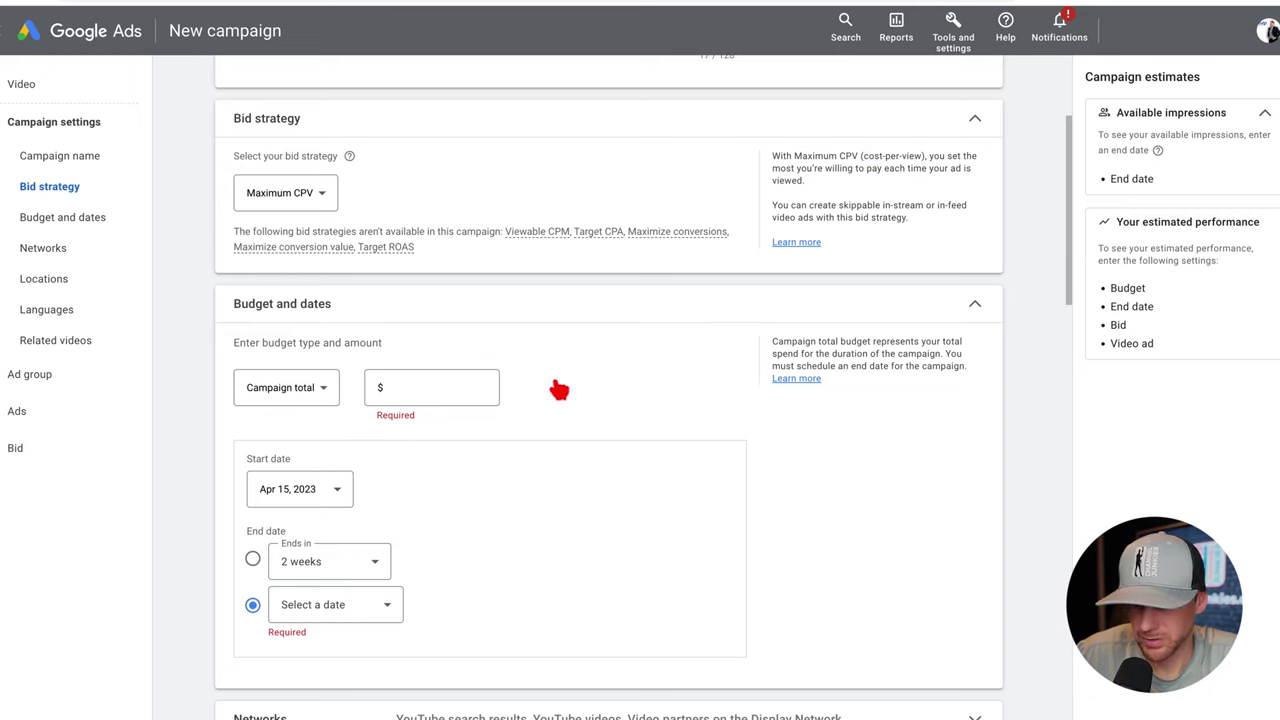
scroll(478, 396, "down", 3)
scroll(497, 378, "down", 3)
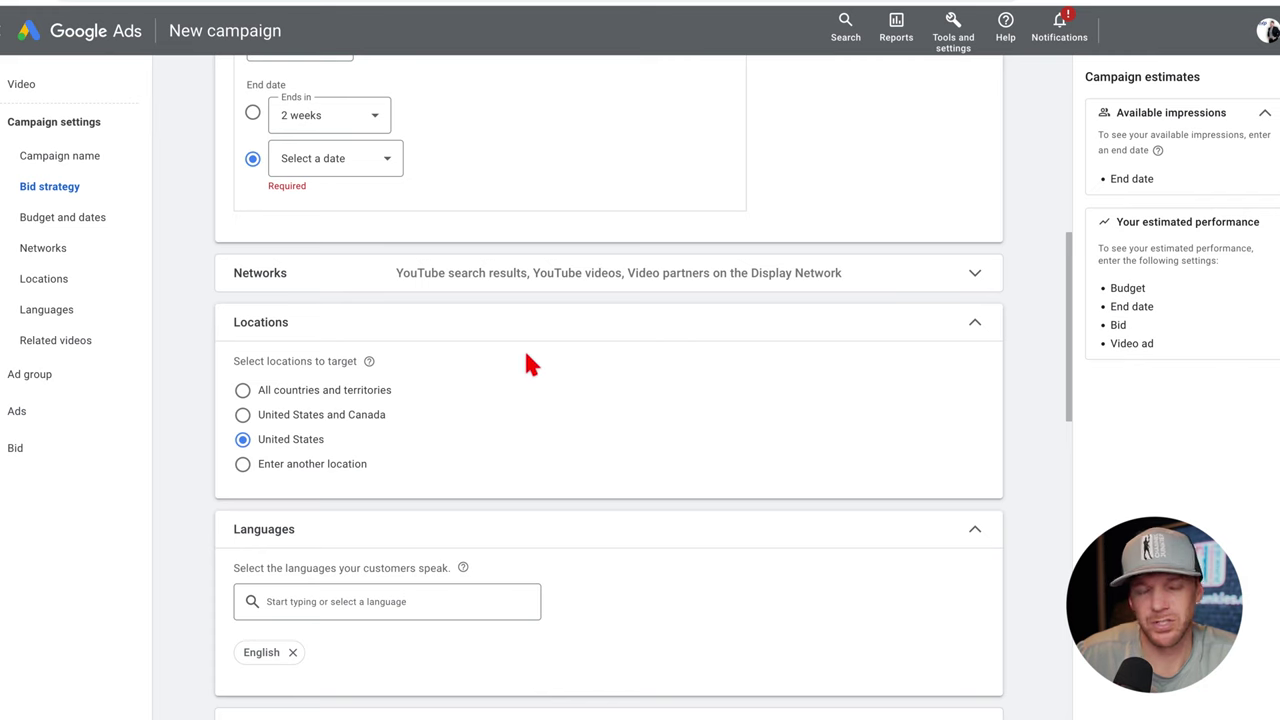
scroll(531, 362, "up", 2)
scroll(317, 246, "down", 3)
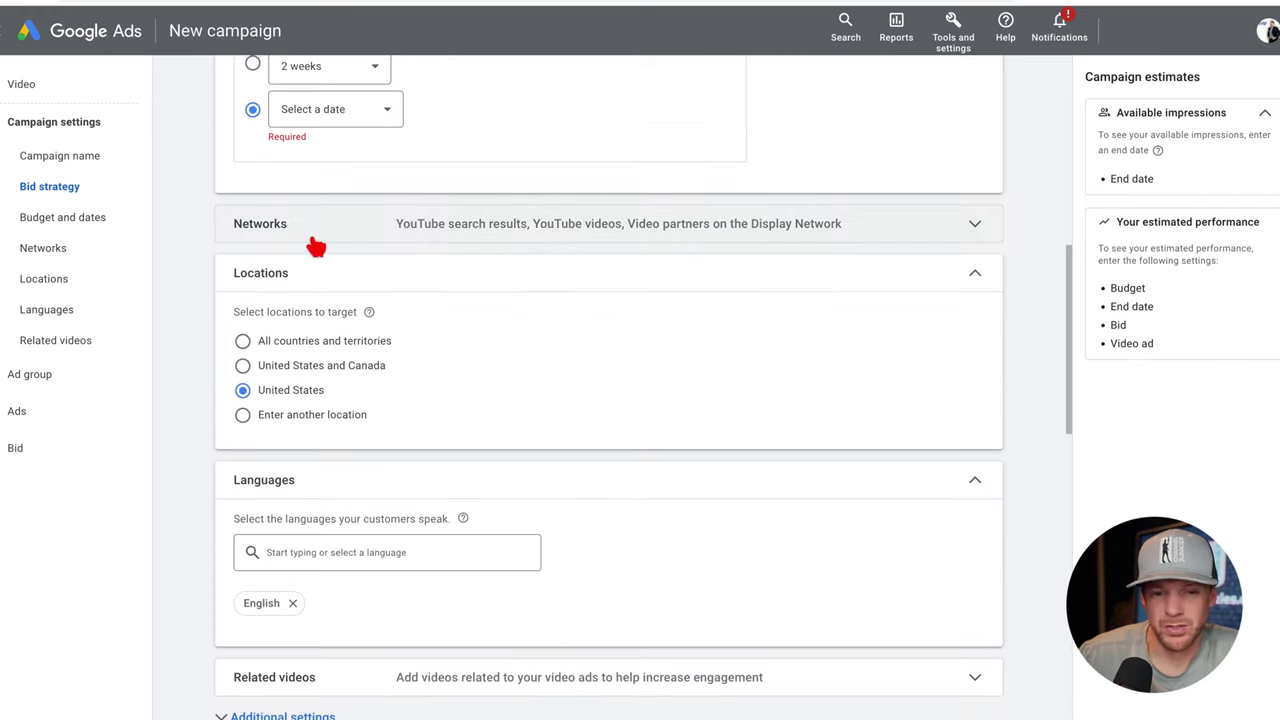
scroll(703, 250, "down", 2)
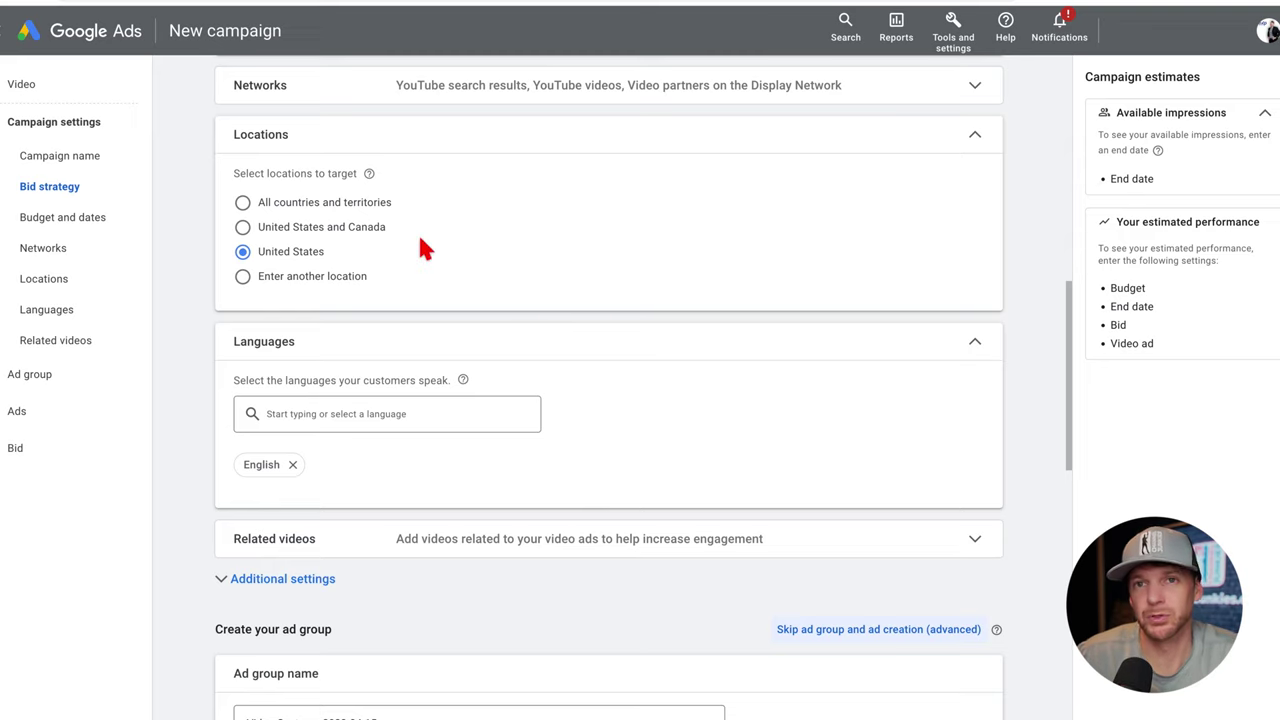
scroll(420, 248, "down", 3)
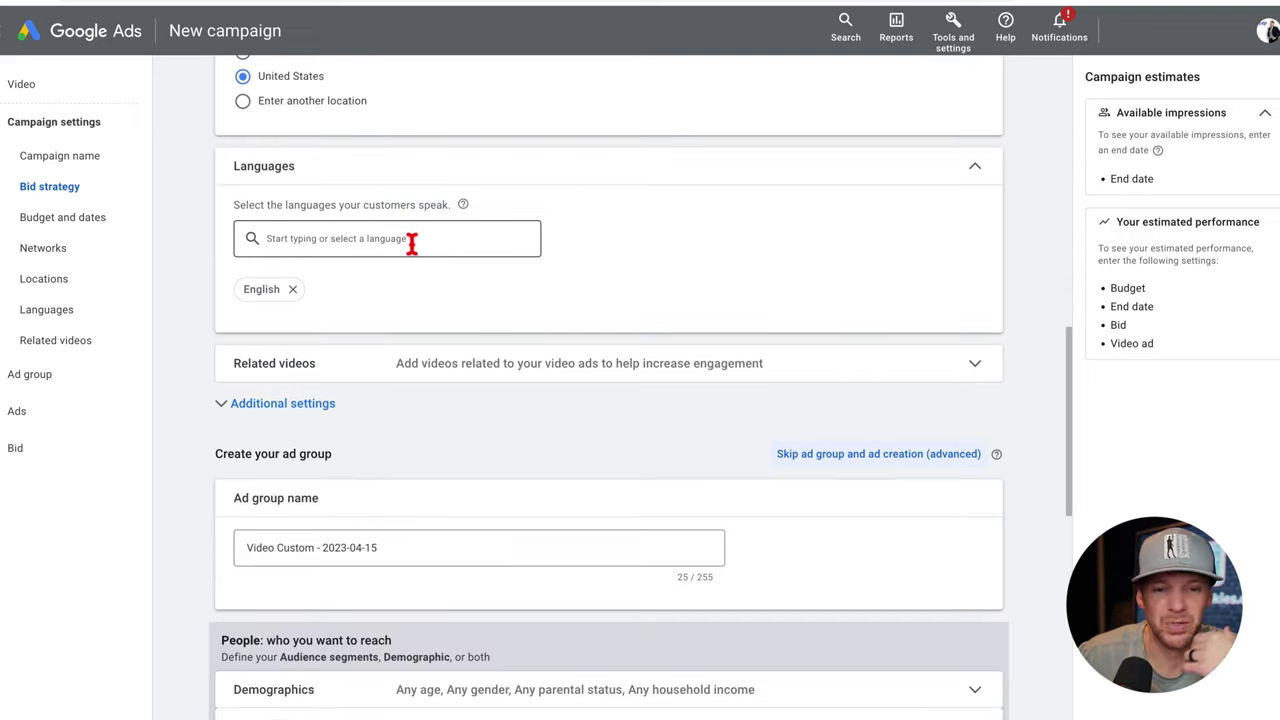
scroll(480, 350, "down", 2)
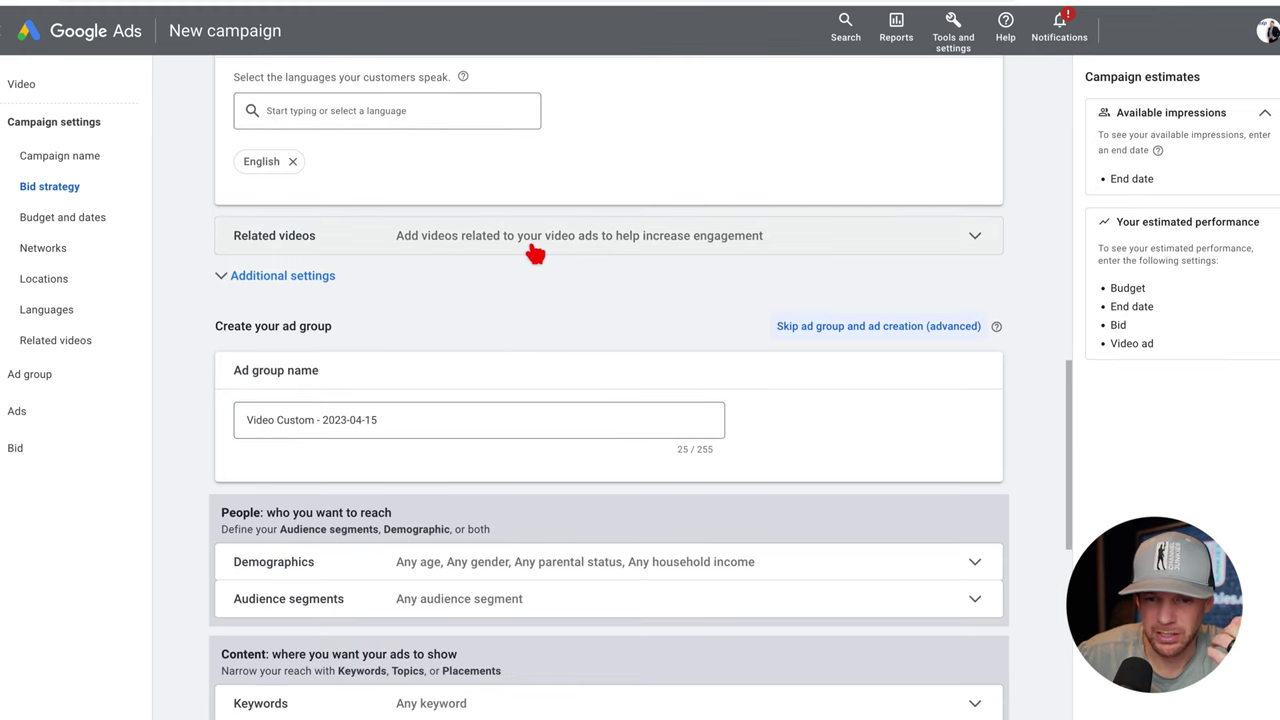
left_click(285, 278)
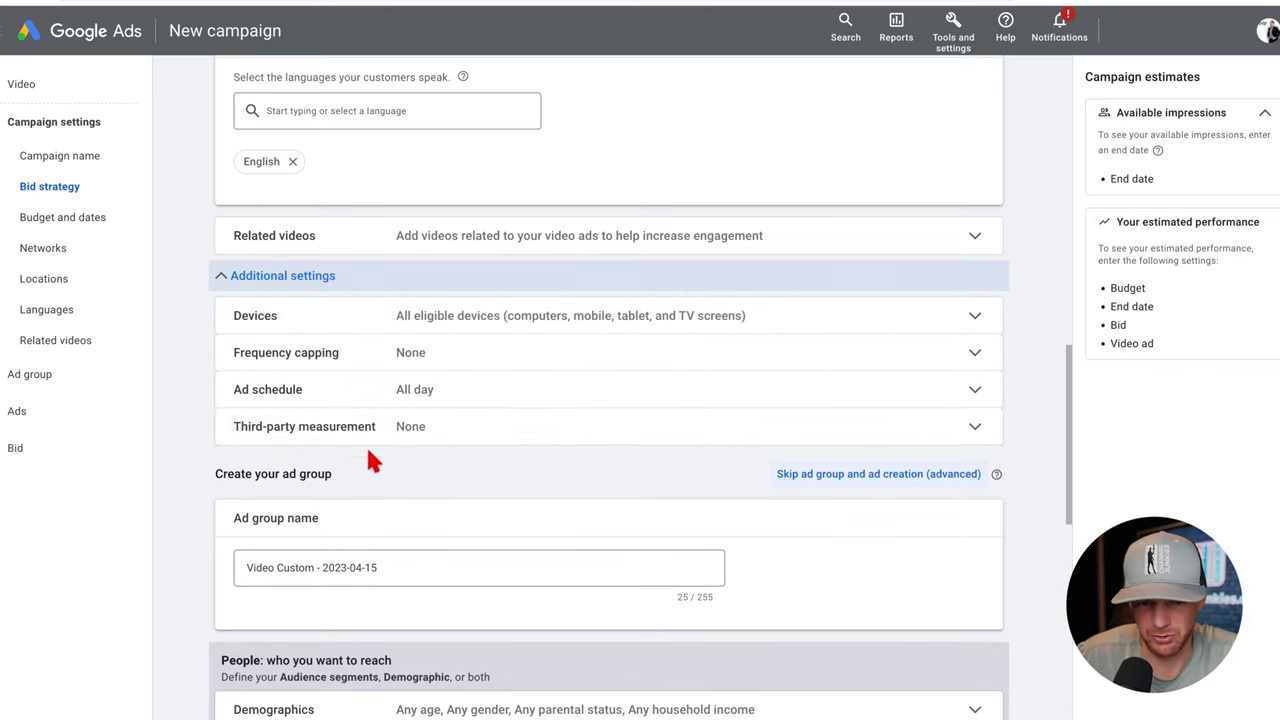
Name the ad group Homeowners - Specific Location.
scroll(468, 428, "down", 4)
left_click(409, 214)
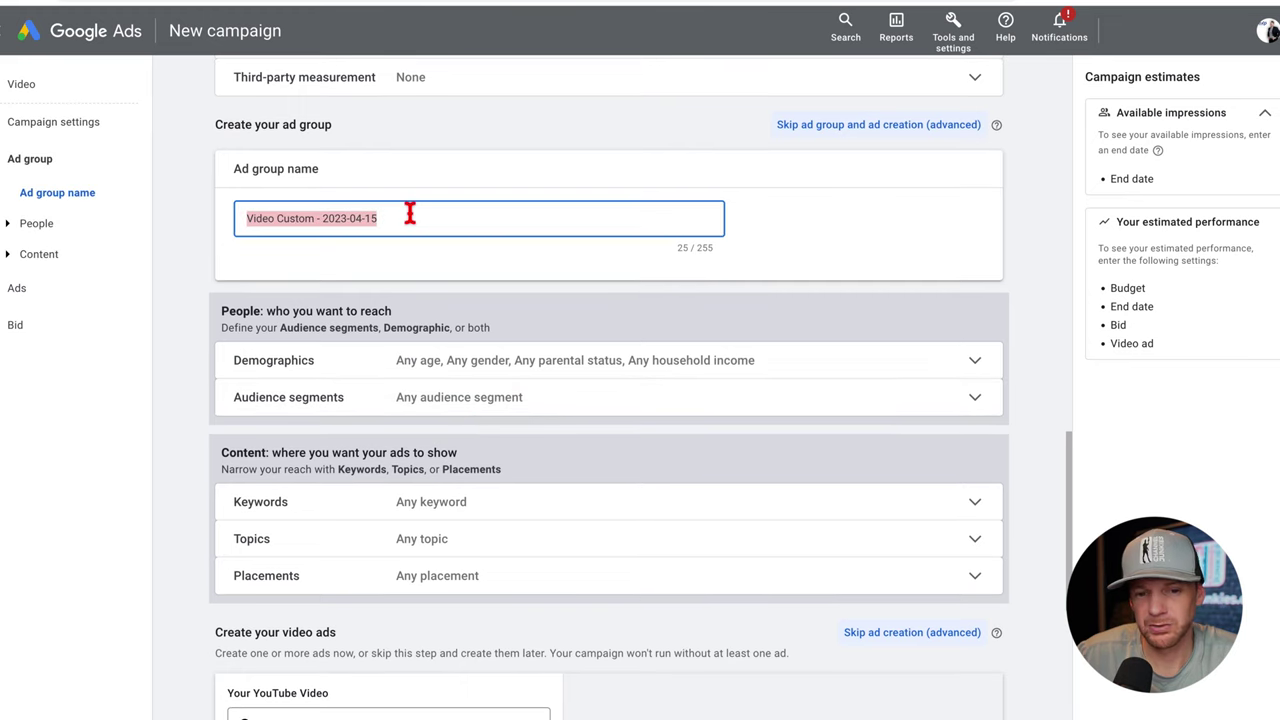
type("Homwer")
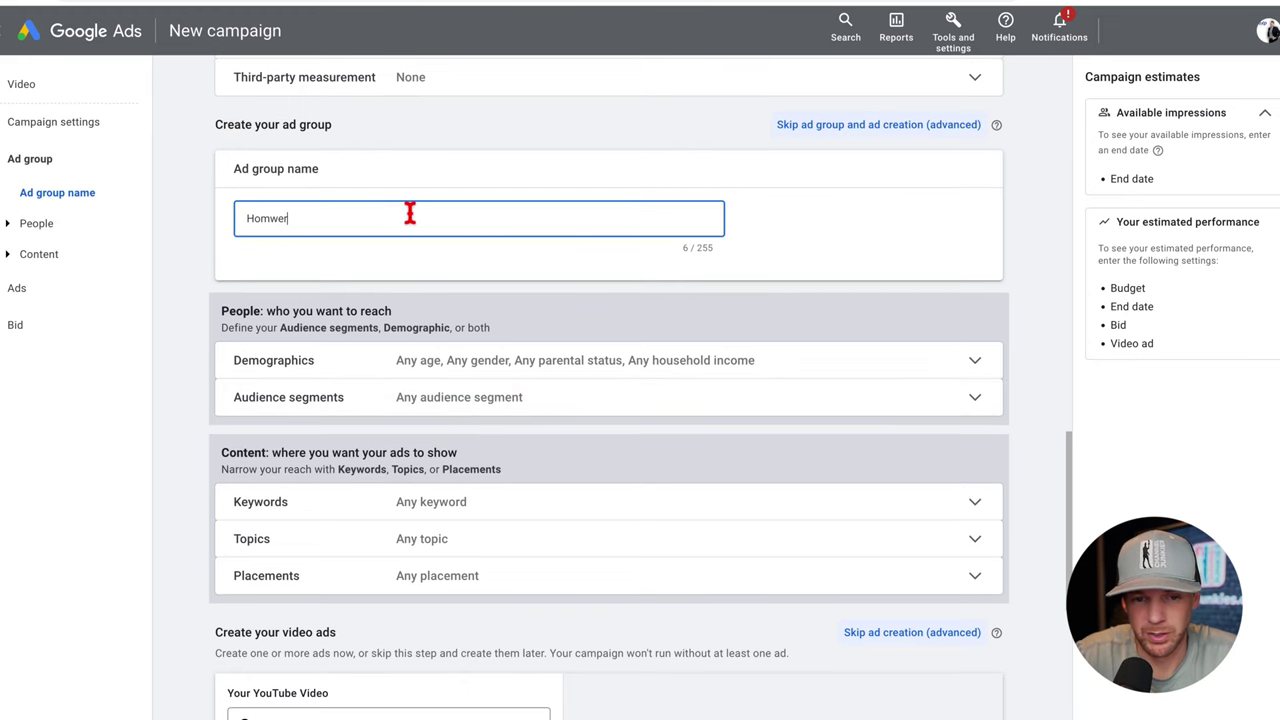
key("BackSpace")
key("BackSpace")
key("BackSpace")
type("eowners - ")
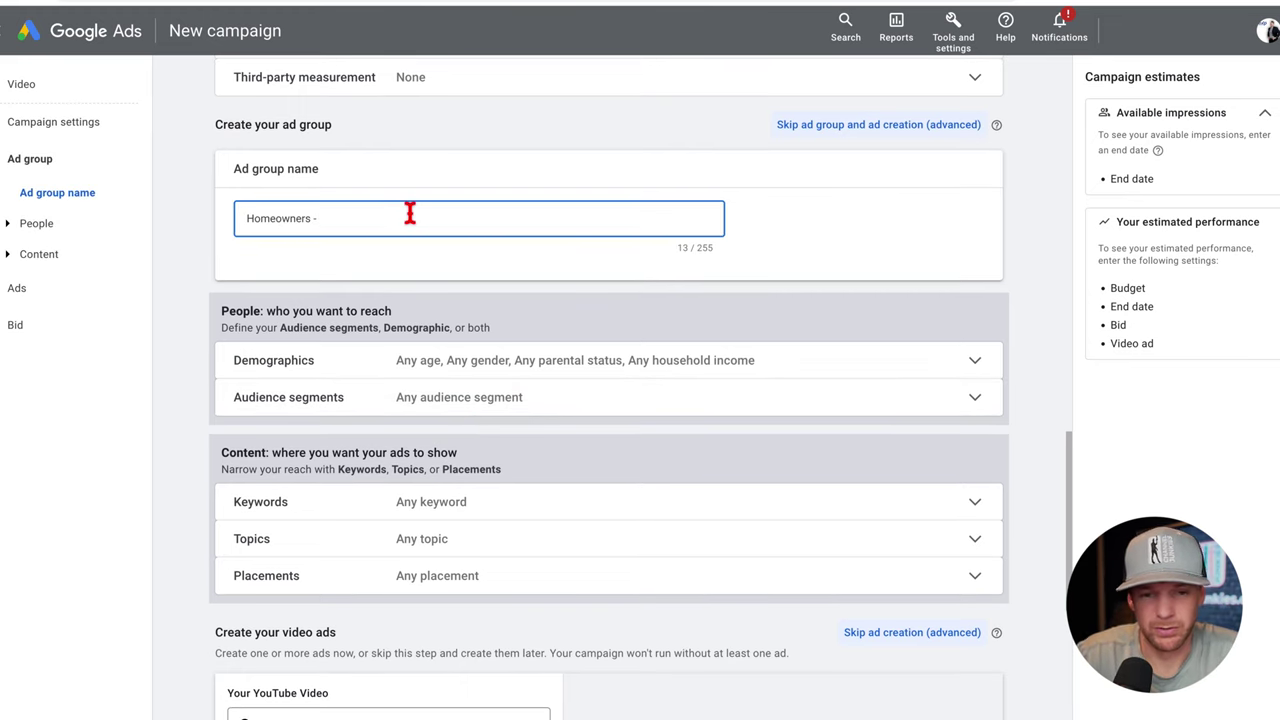
type("Specific Location")
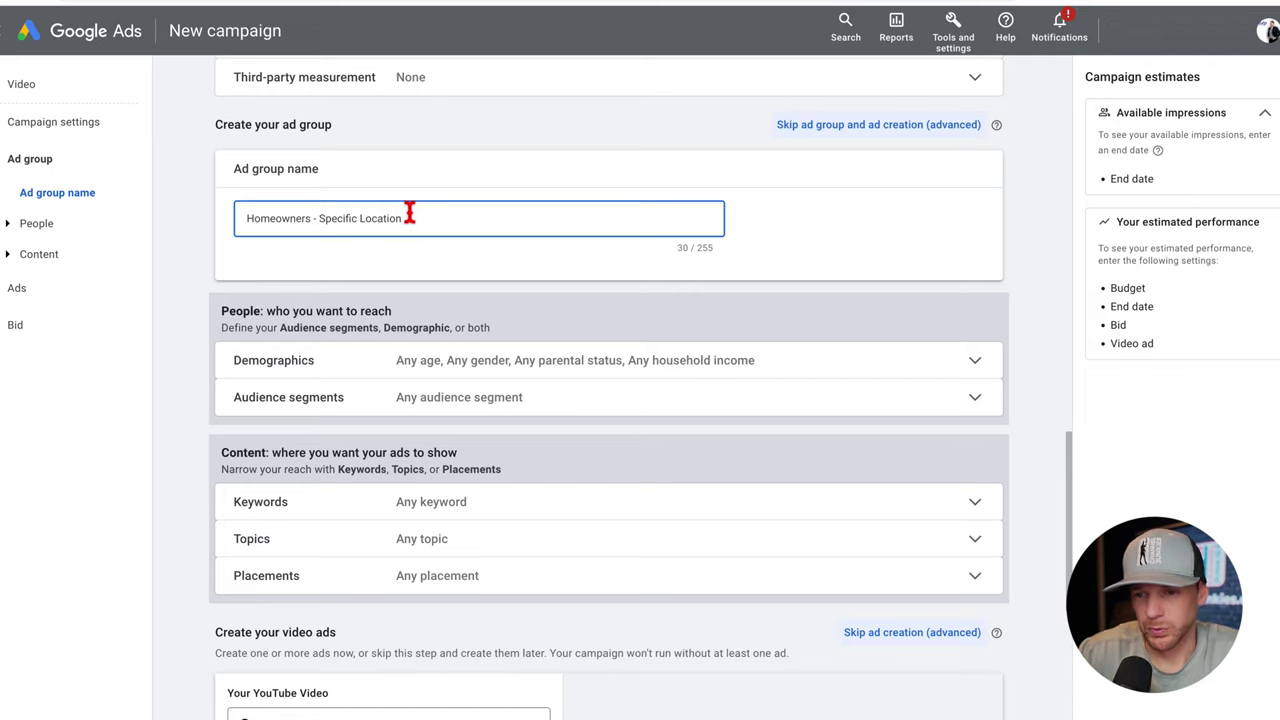
Review the ad group's demographic targeting by gender, age, parental status and household income, including the income targeting note.
scroll(449, 271, "down", 1)
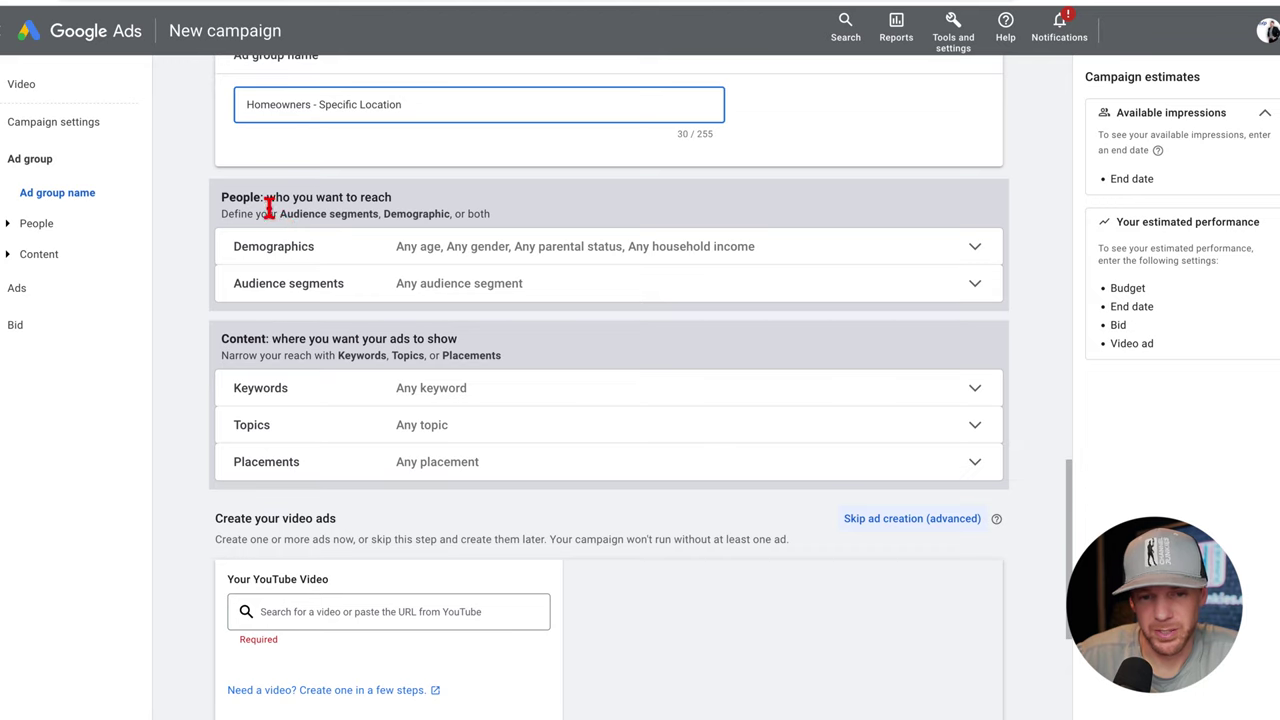
left_click_drag(221, 197, 405, 198)
left_click(408, 209)
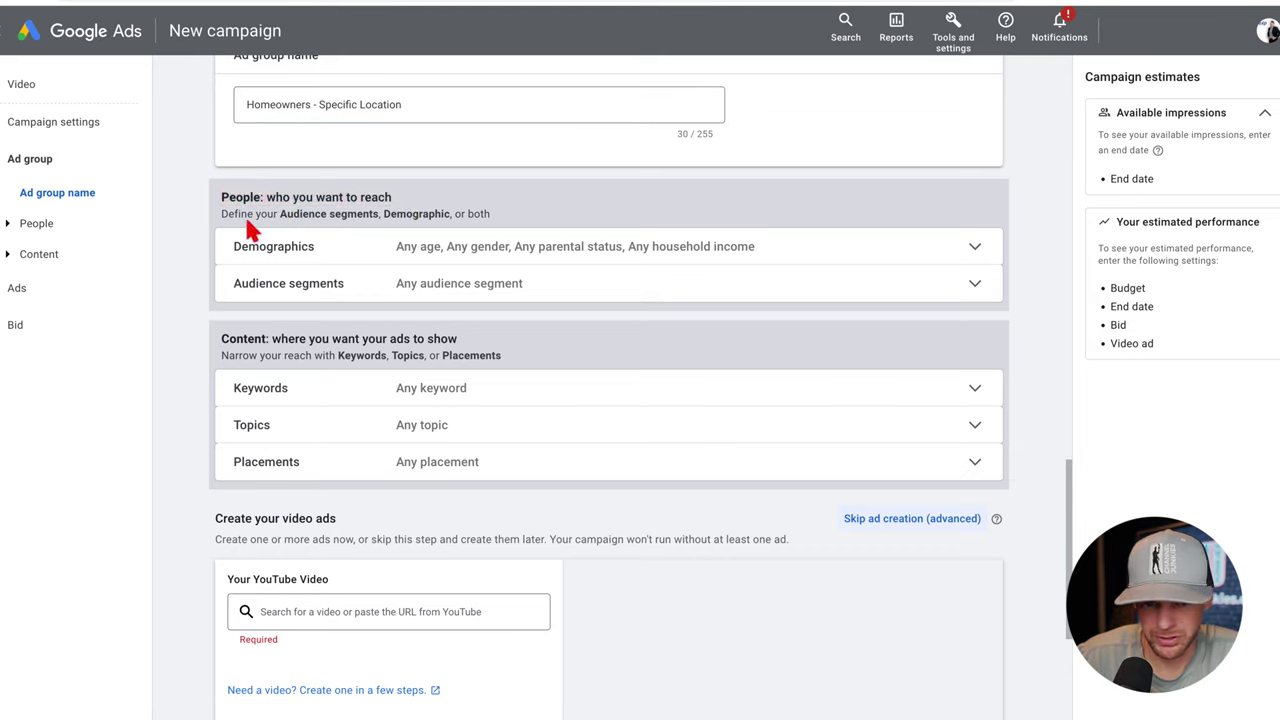
left_click_drag(221, 213, 503, 232)
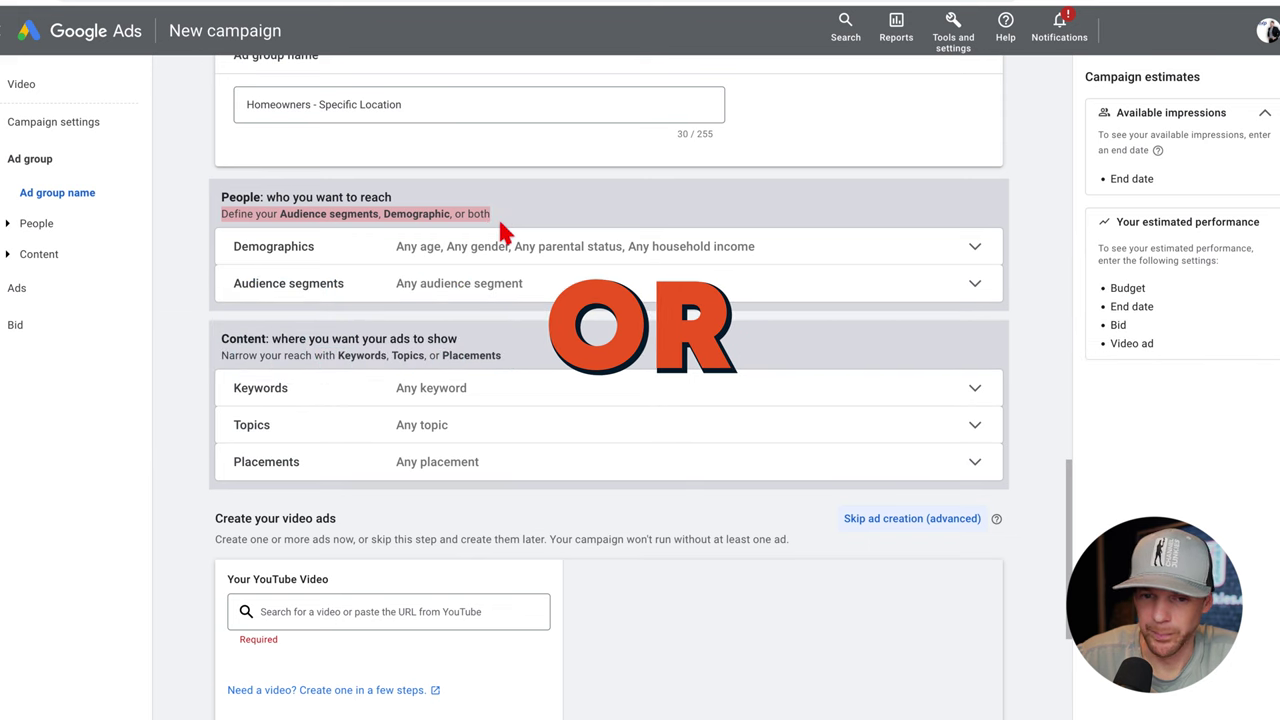
left_click(457, 251)
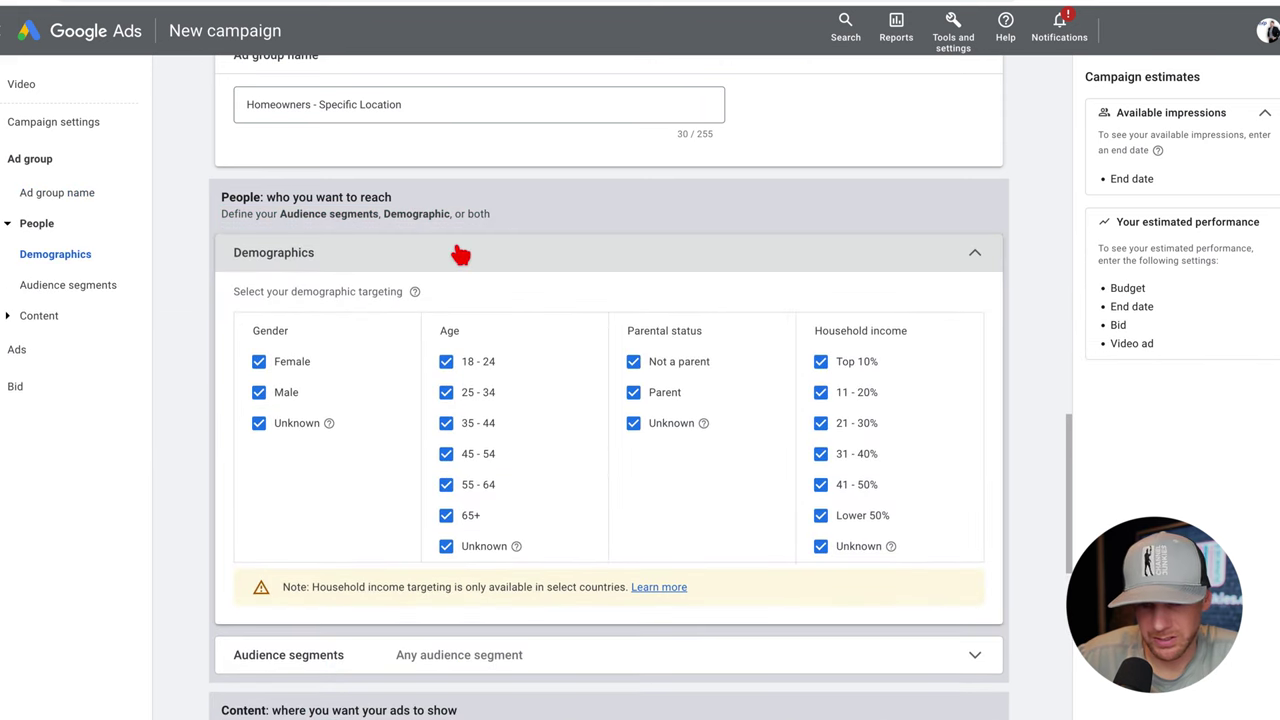
scroll(462, 255, "down", 1)
scroll(463, 255, "down", 1)
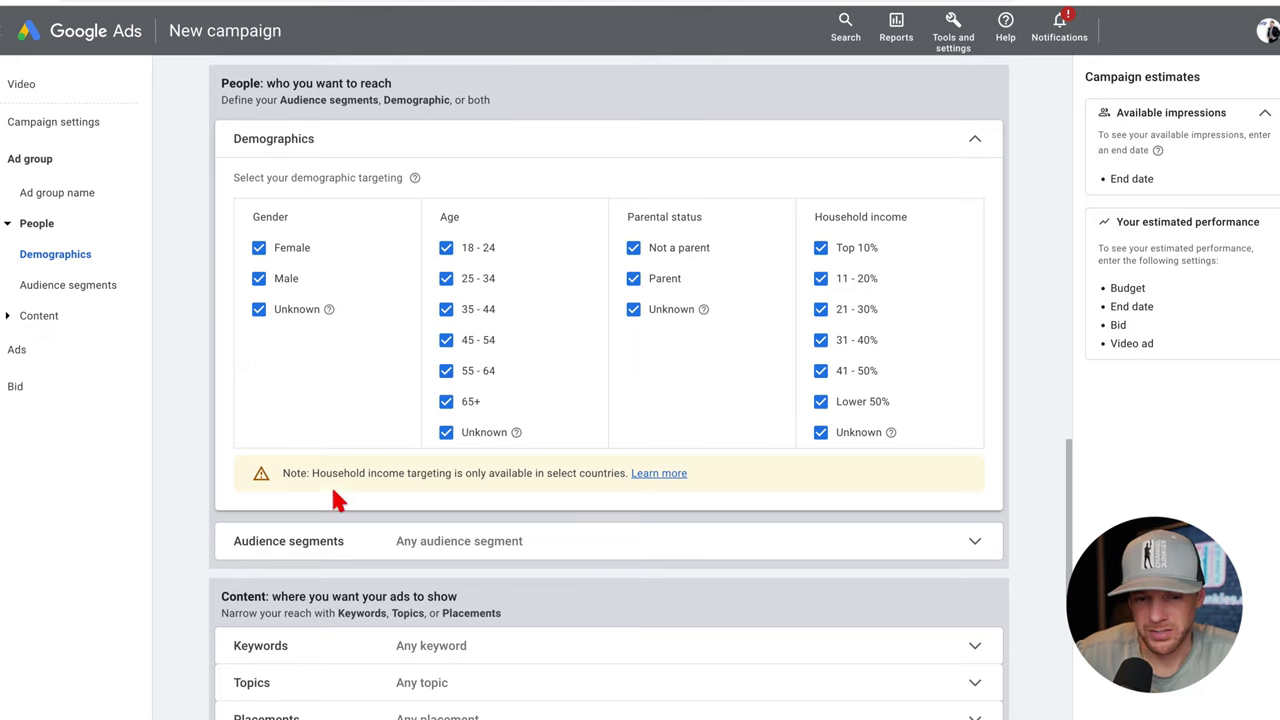
left_click_drag(312, 476, 600, 478)
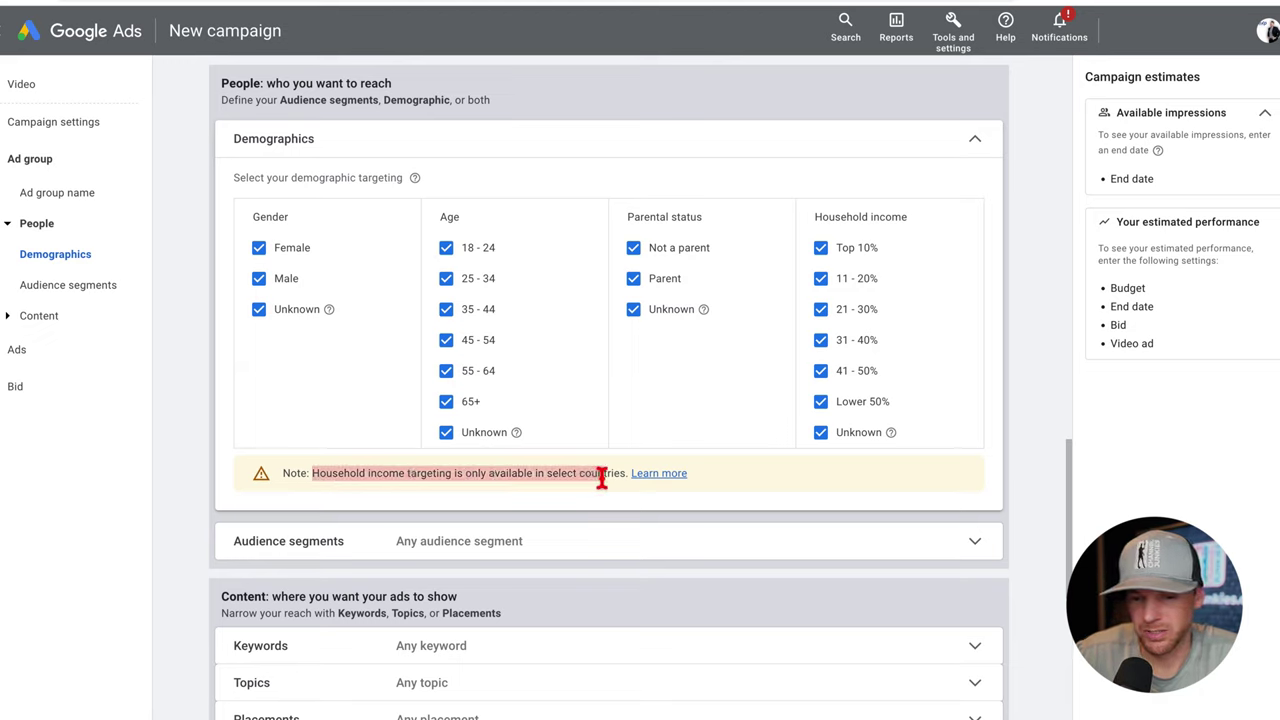
left_click(602, 478)
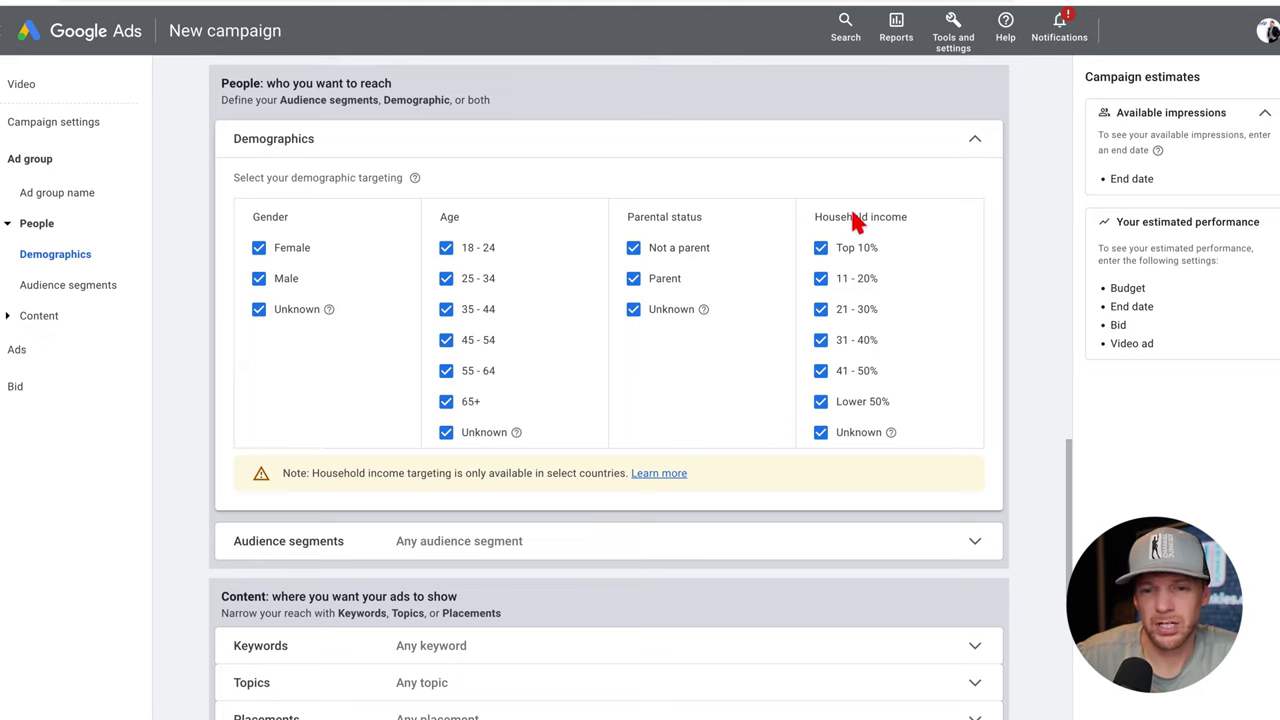
left_click(815, 160)
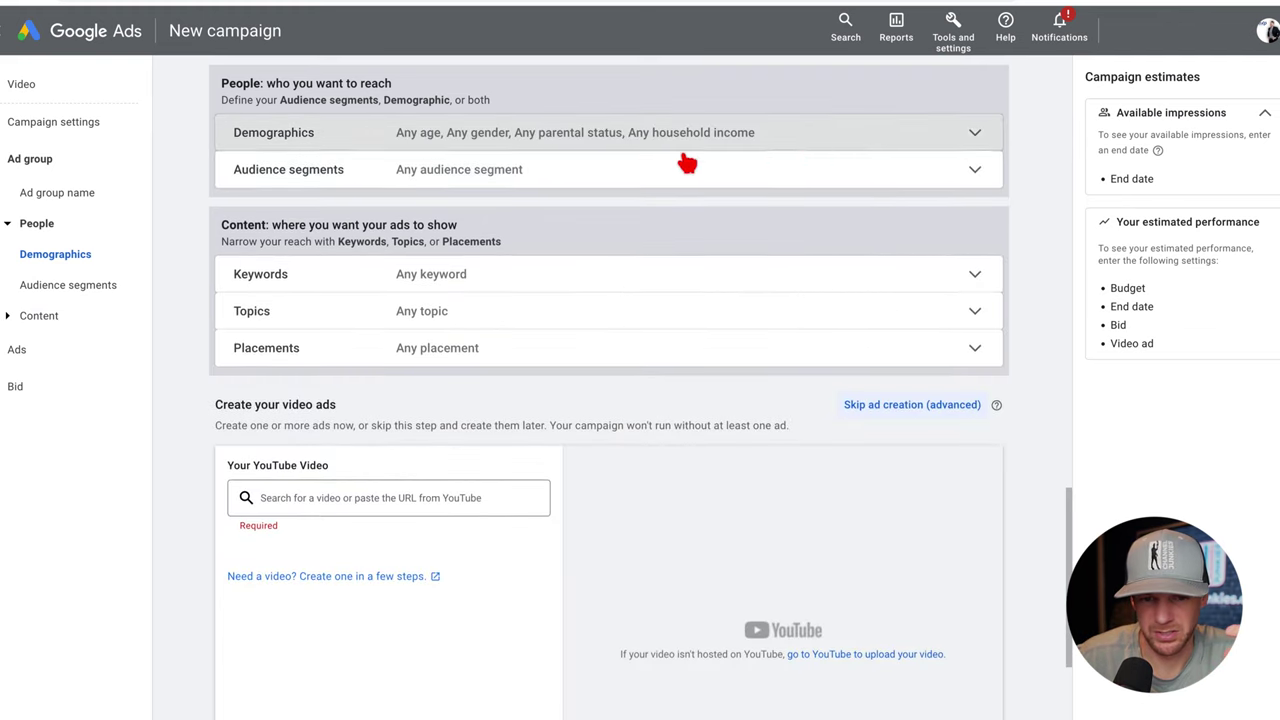
Expand the ad group's audience segments and search them for "how to sell my house".
left_click(557, 185)
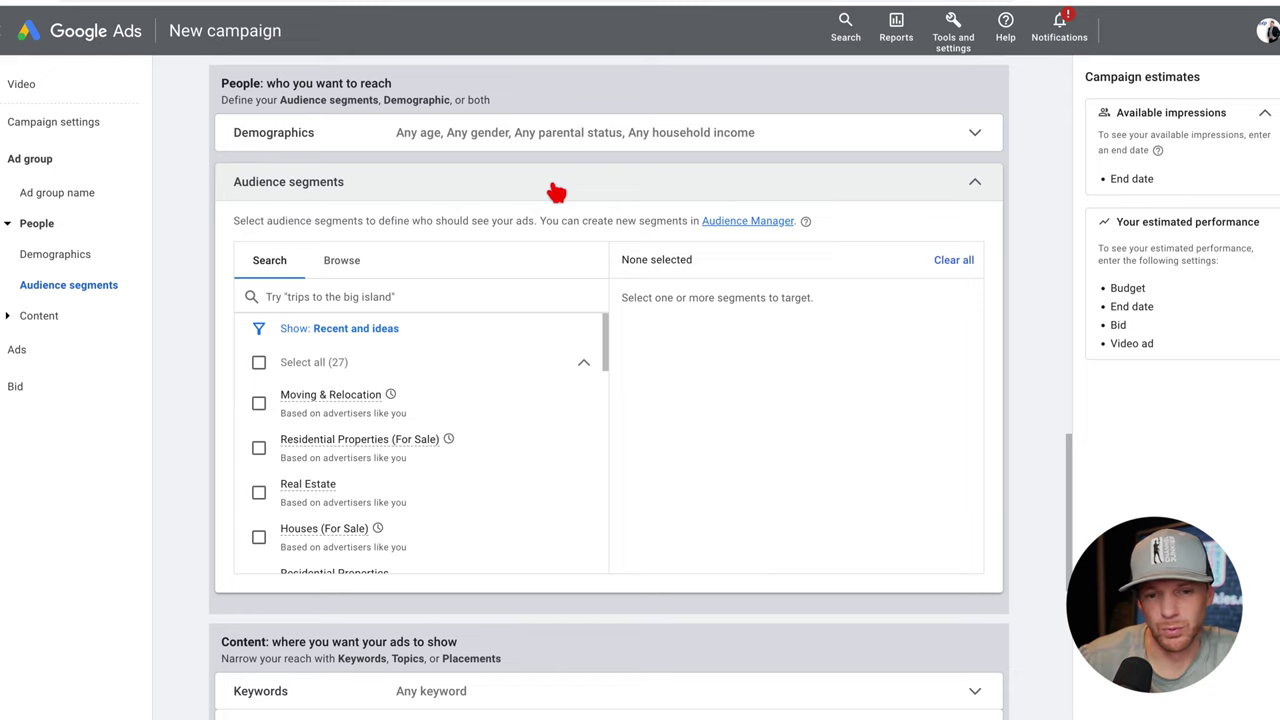
left_click(497, 198)
left_click(452, 177)
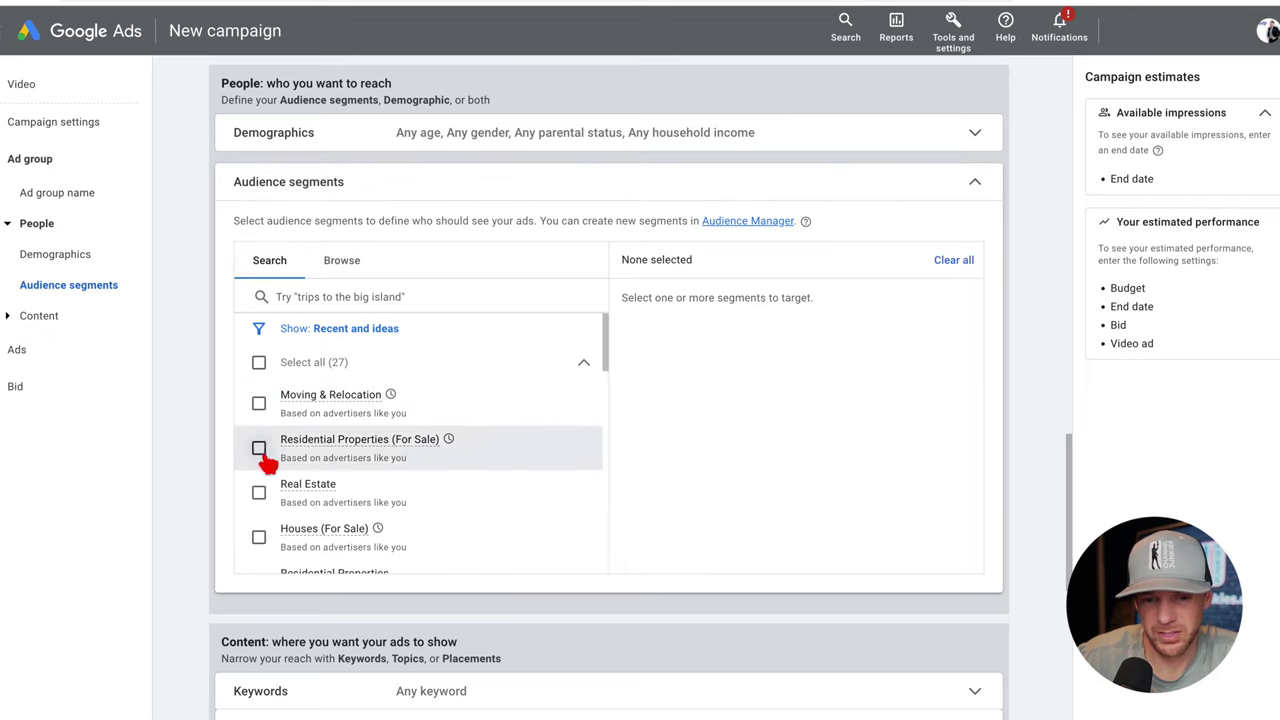
left_click(339, 296)
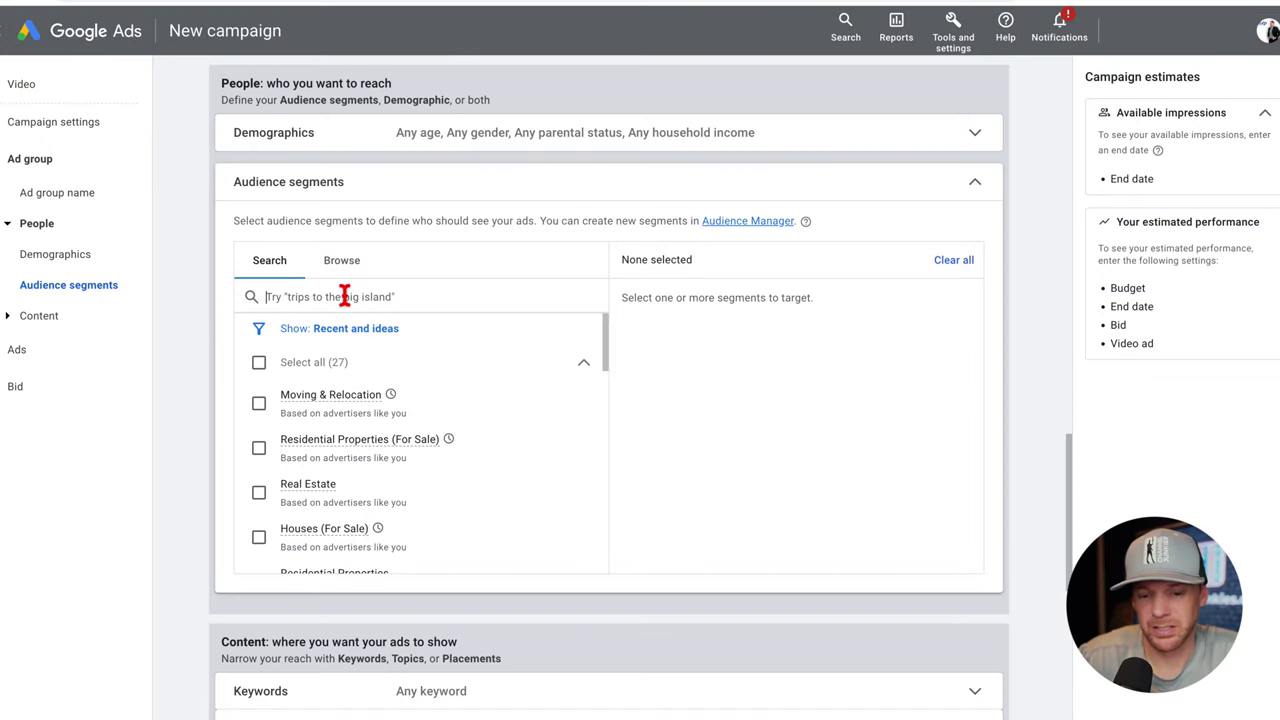
type("how to sell my house")
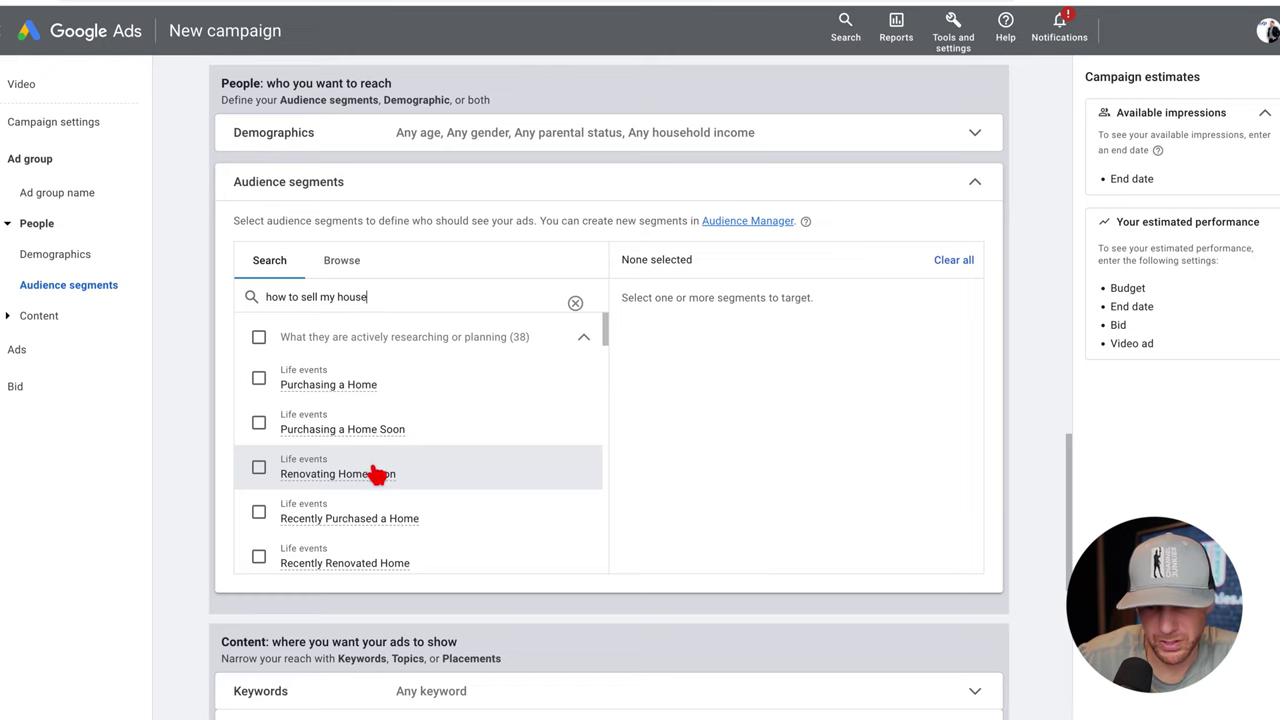
Examine the life-event and in-market audience segments suggested for "how to sell my house".
scroll(375, 476, "down", 3)
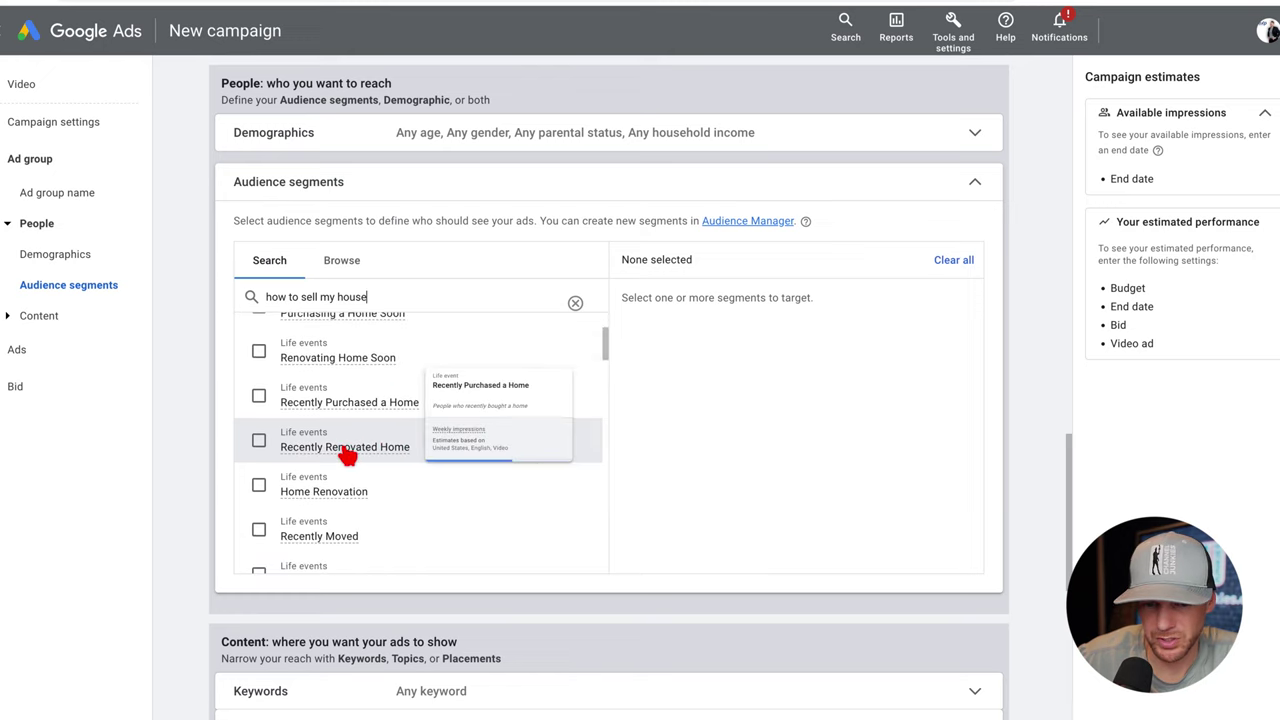
mouse_move(372, 458)
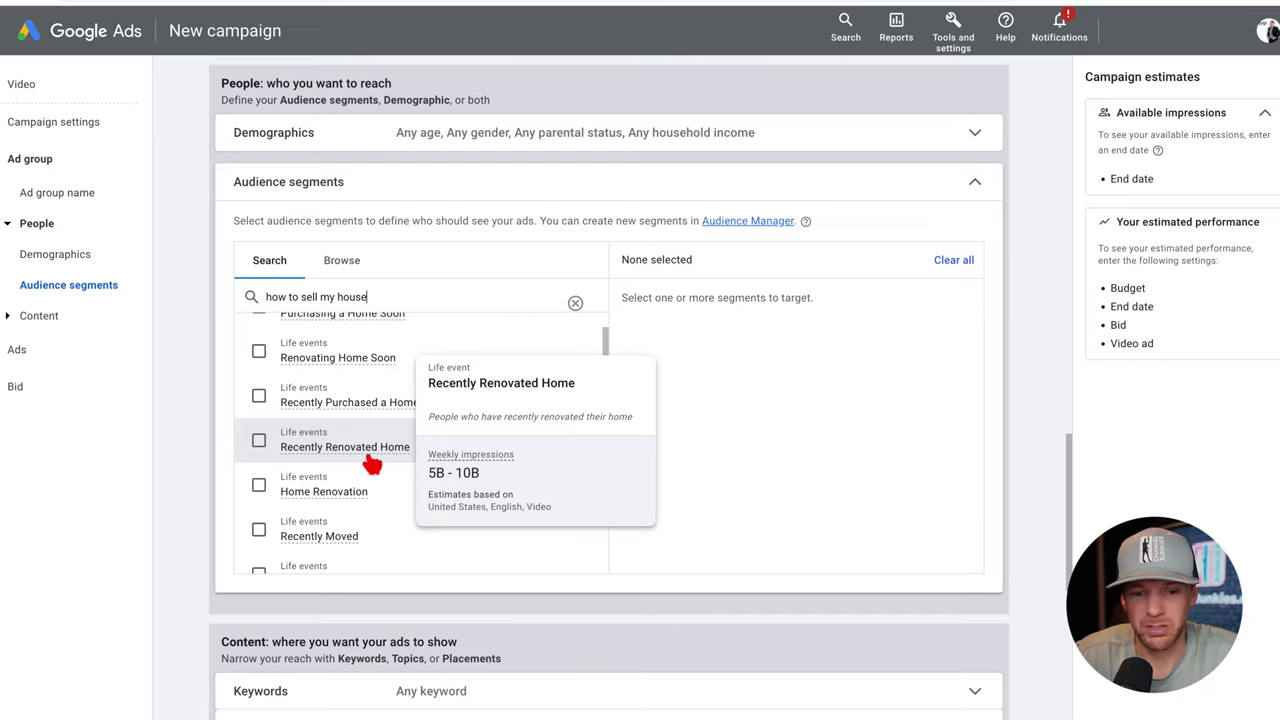
scroll(372, 465, "down", 3)
scroll(449, 371, "up", 1)
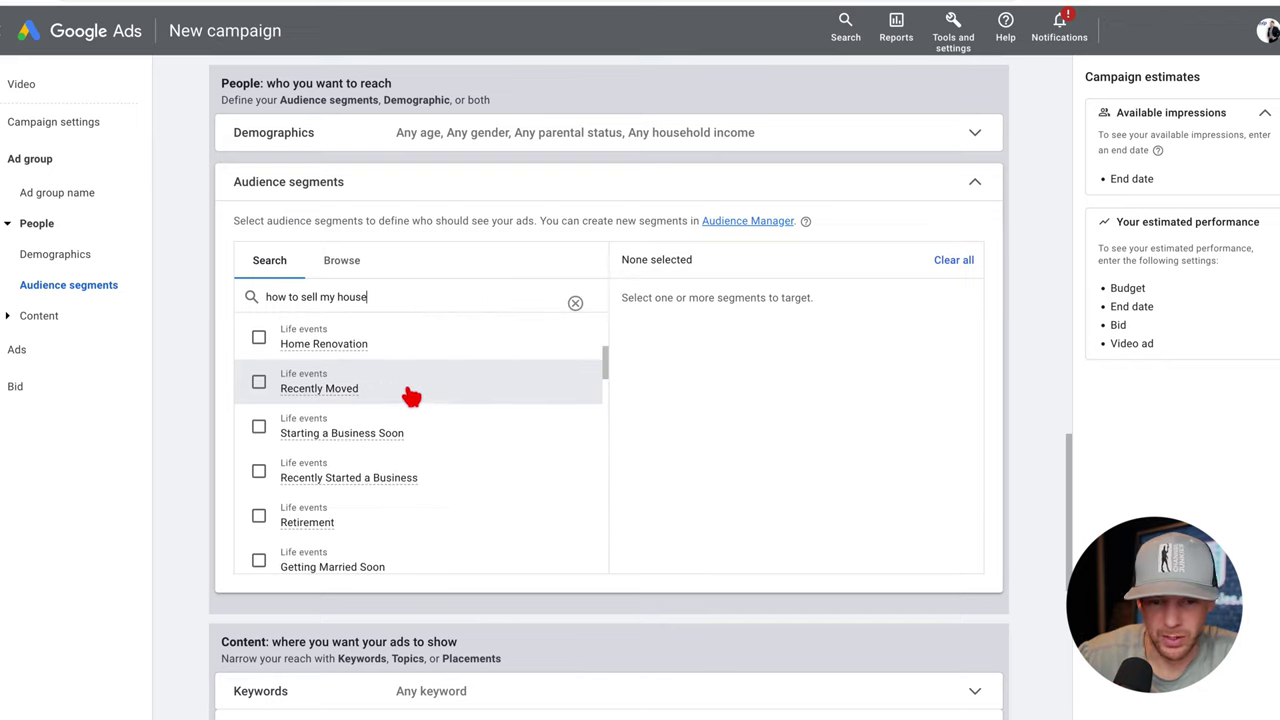
scroll(549, 400, "down", 2)
scroll(423, 423, "up", 1)
scroll(423, 423, "down", 2)
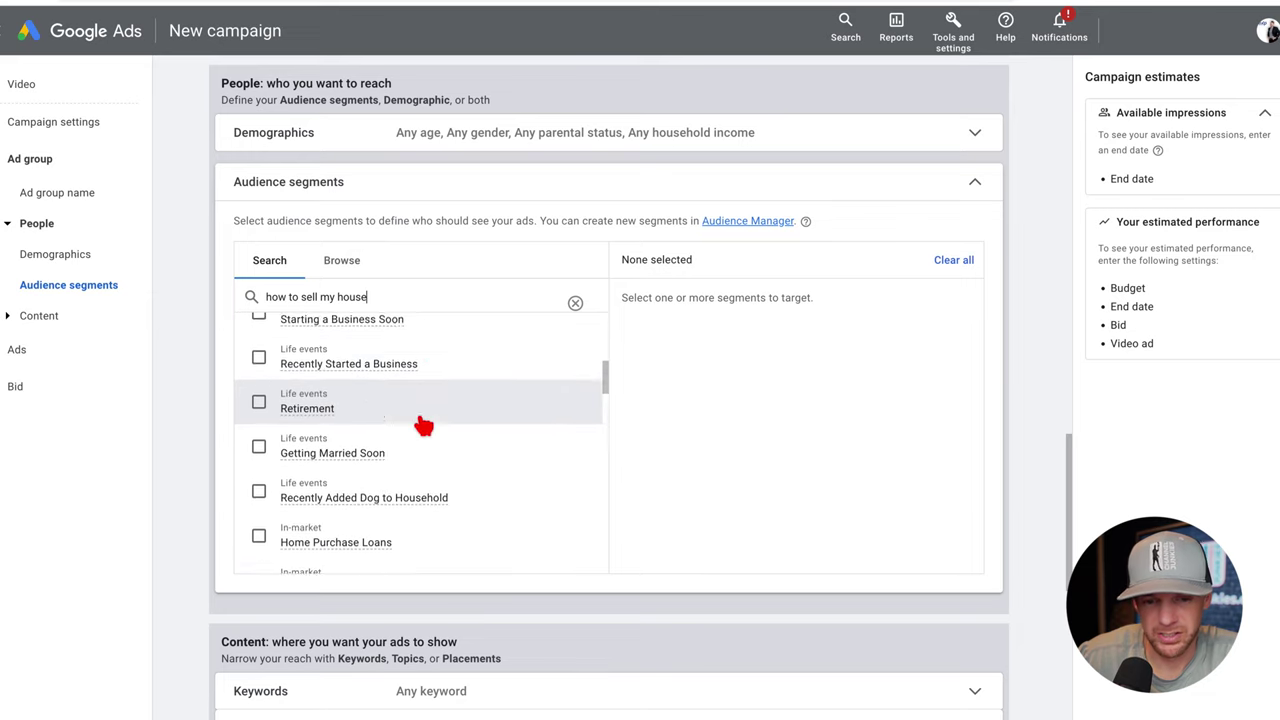
scroll(424, 427, "up", 1)
scroll(424, 427, "down", 2)
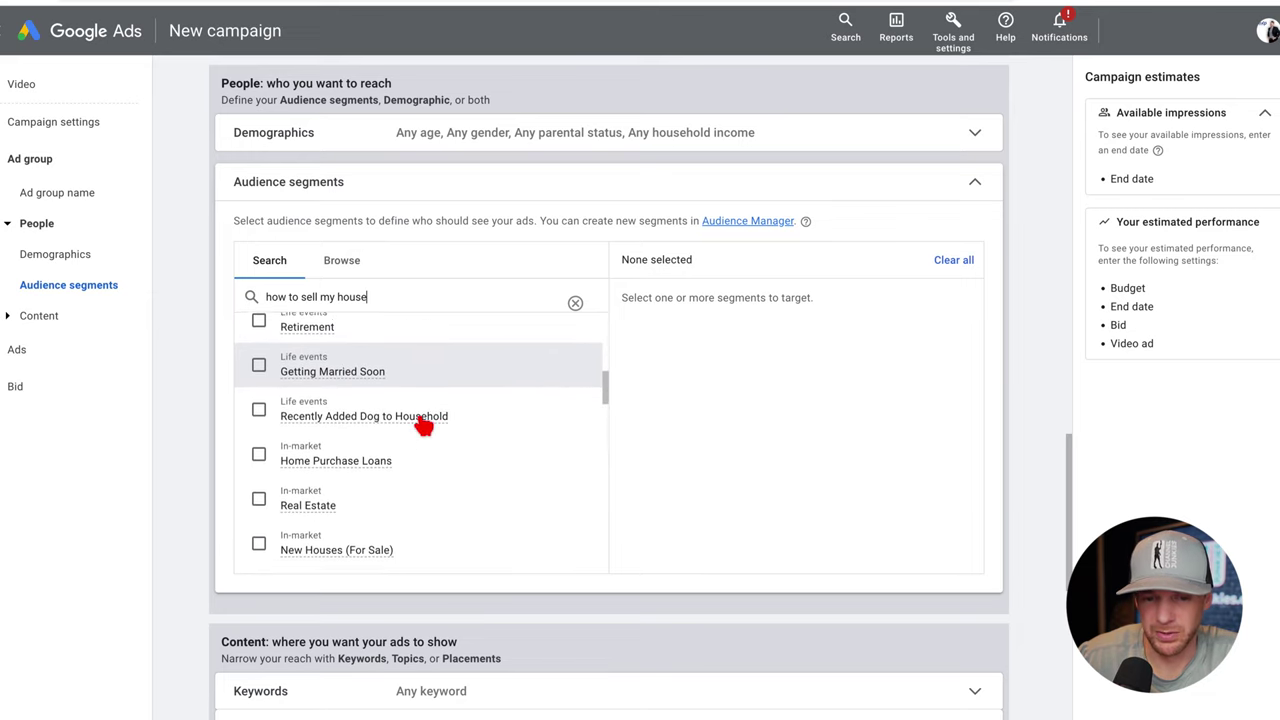
scroll(446, 435, "up", 15)
scroll(371, 423, "down", 12)
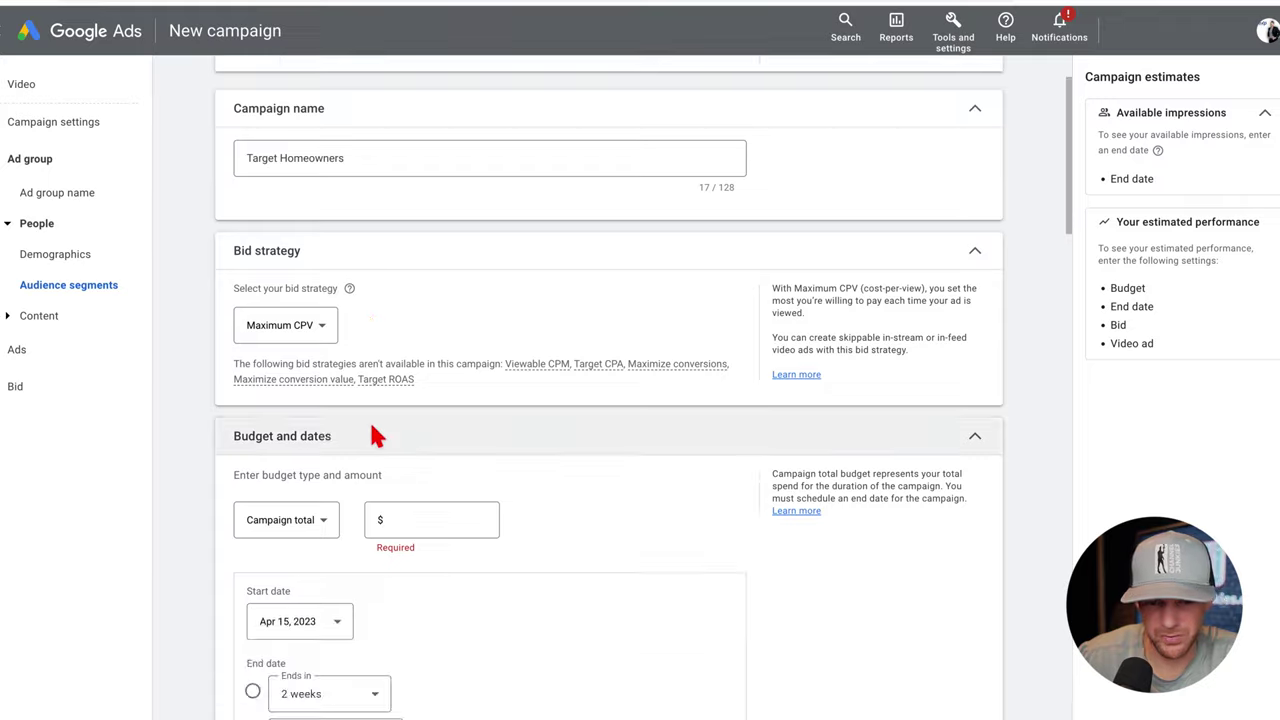
scroll(294, 431, "down", 4)
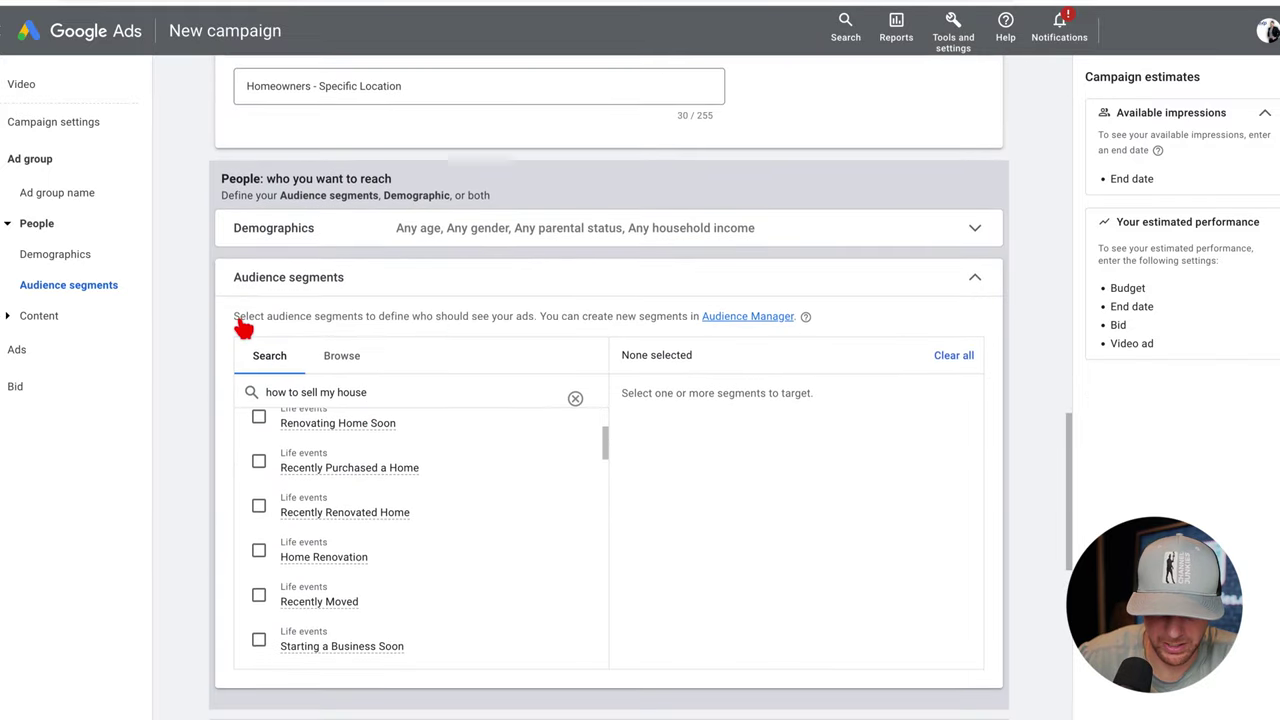
scroll(245, 323, "down", 3)
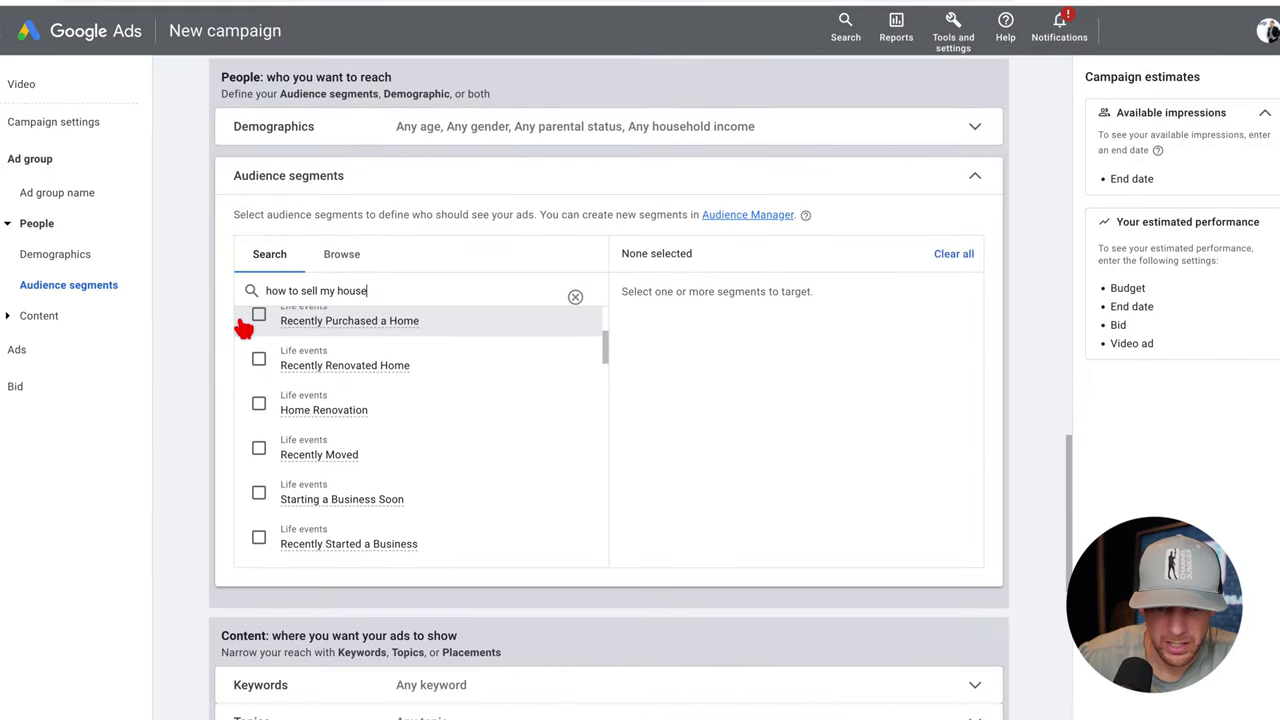
Search the audience segments for "moving to austin texas" and clear the search.
left_click(345, 255)
left_click(270, 257)
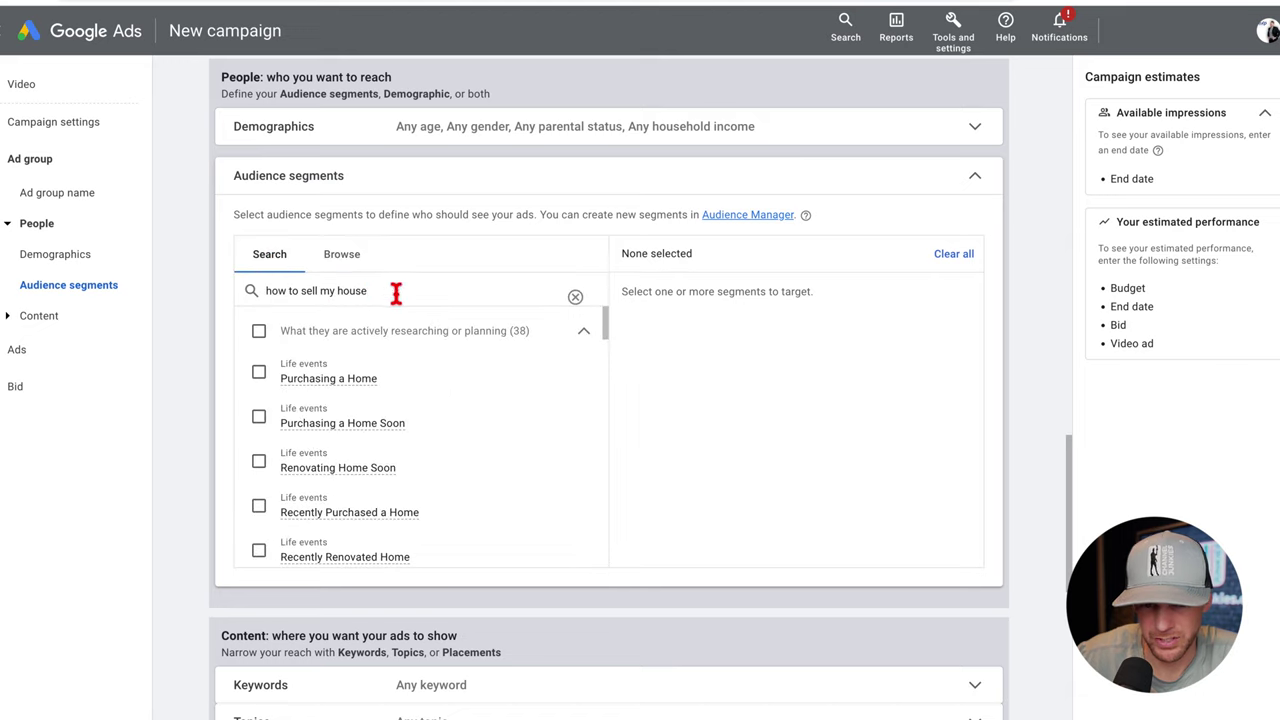
left_click(568, 293)
type("moving to ")
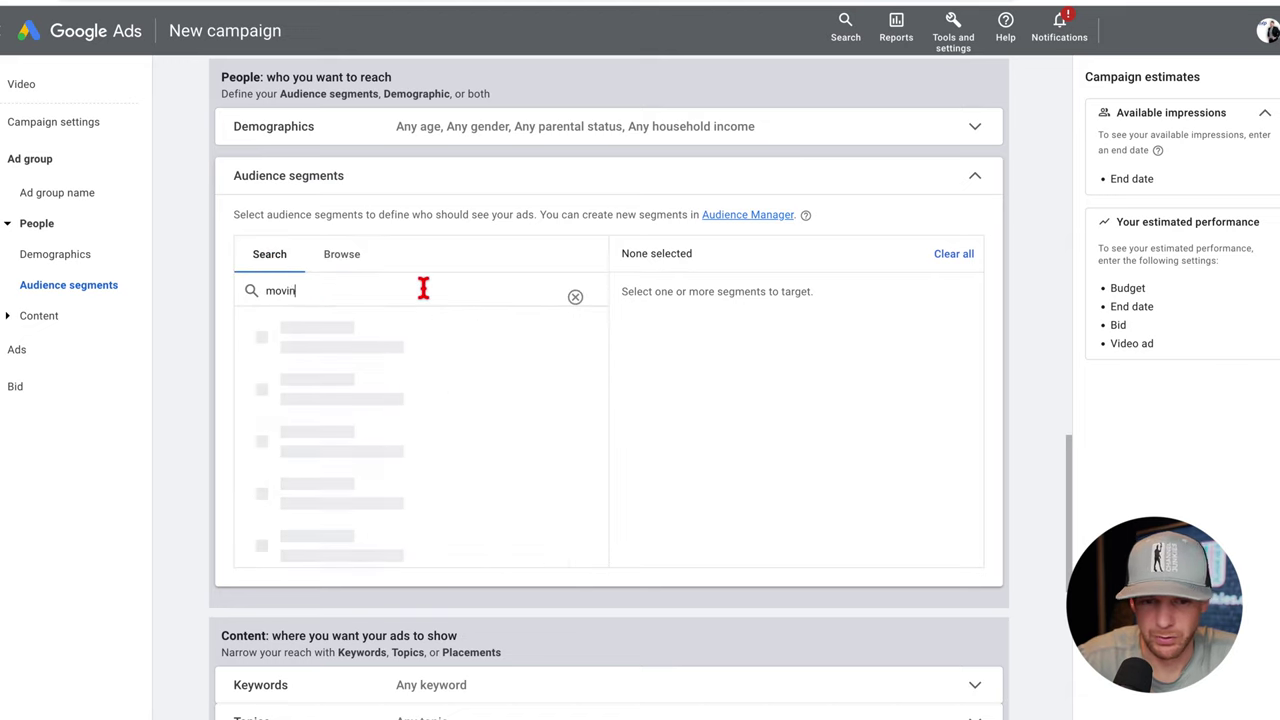
type("austin texas")
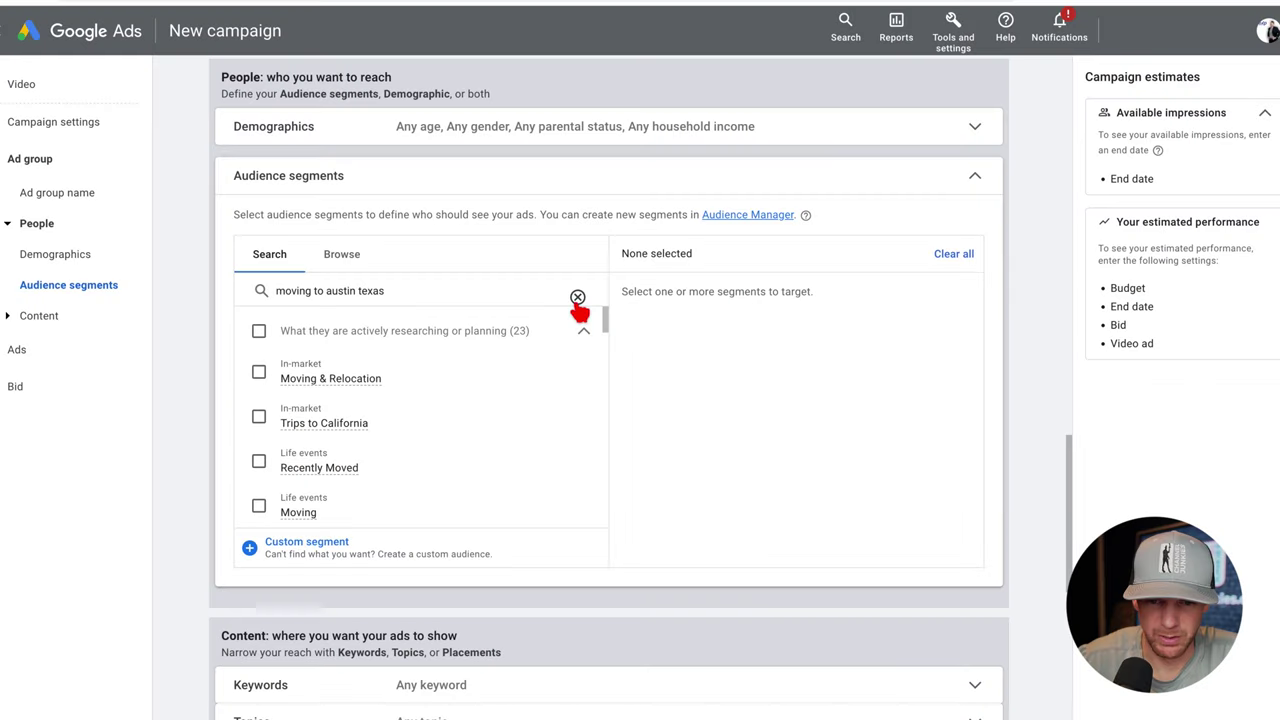
left_click(578, 290)
Add the Homeowners segment from Homeownership Status in the detailed demographics, and turn on audience expansion to similar people.
left_click(343, 262)
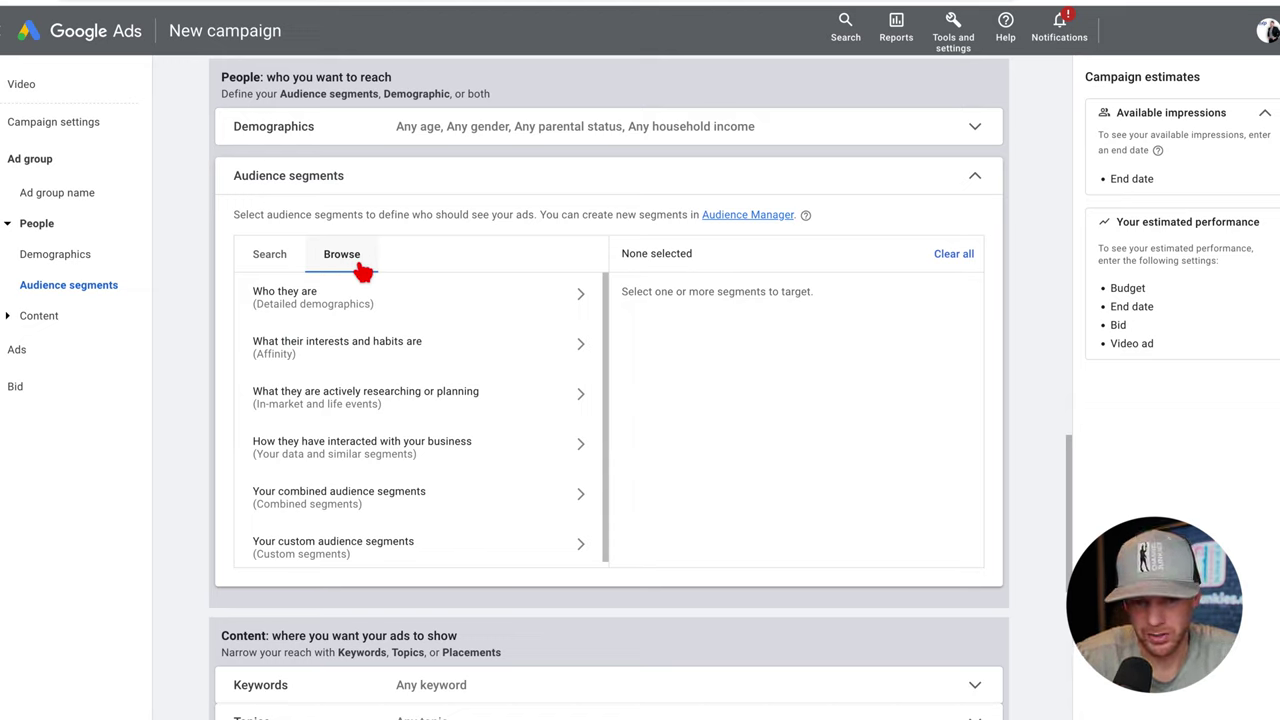
left_click(368, 296)
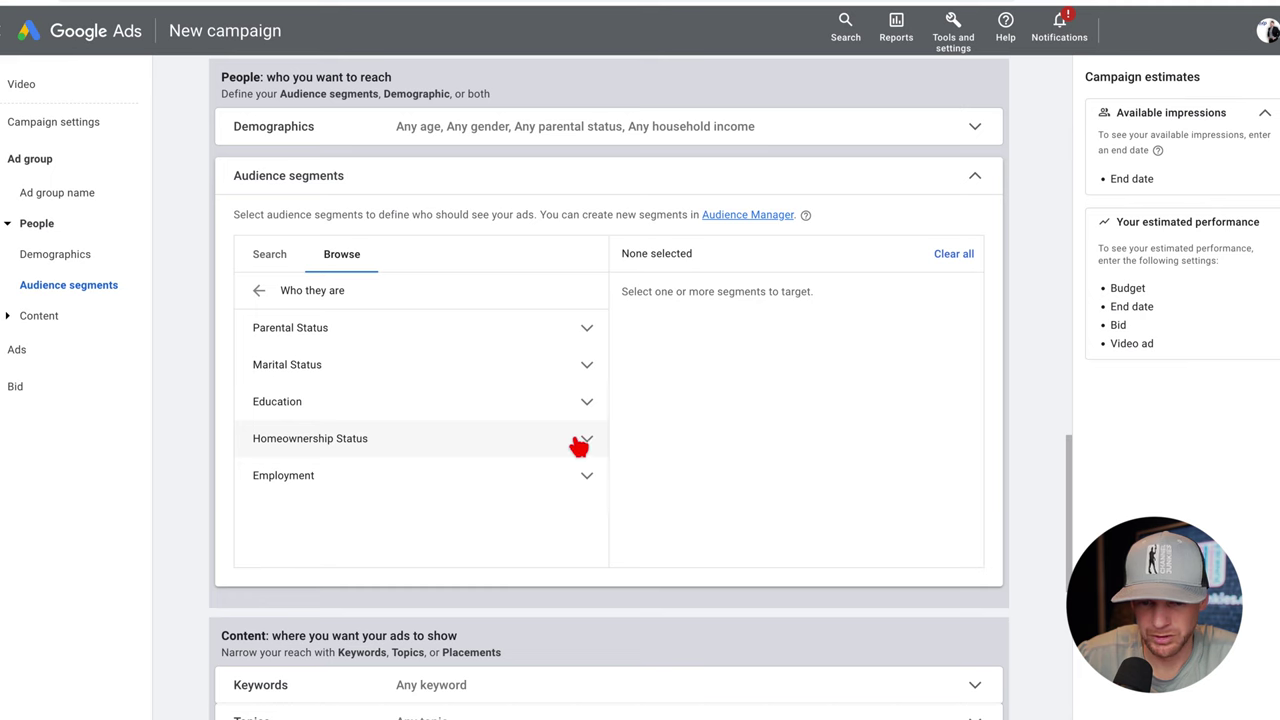
scroll(578, 446, "down", 2)
left_click(550, 236)
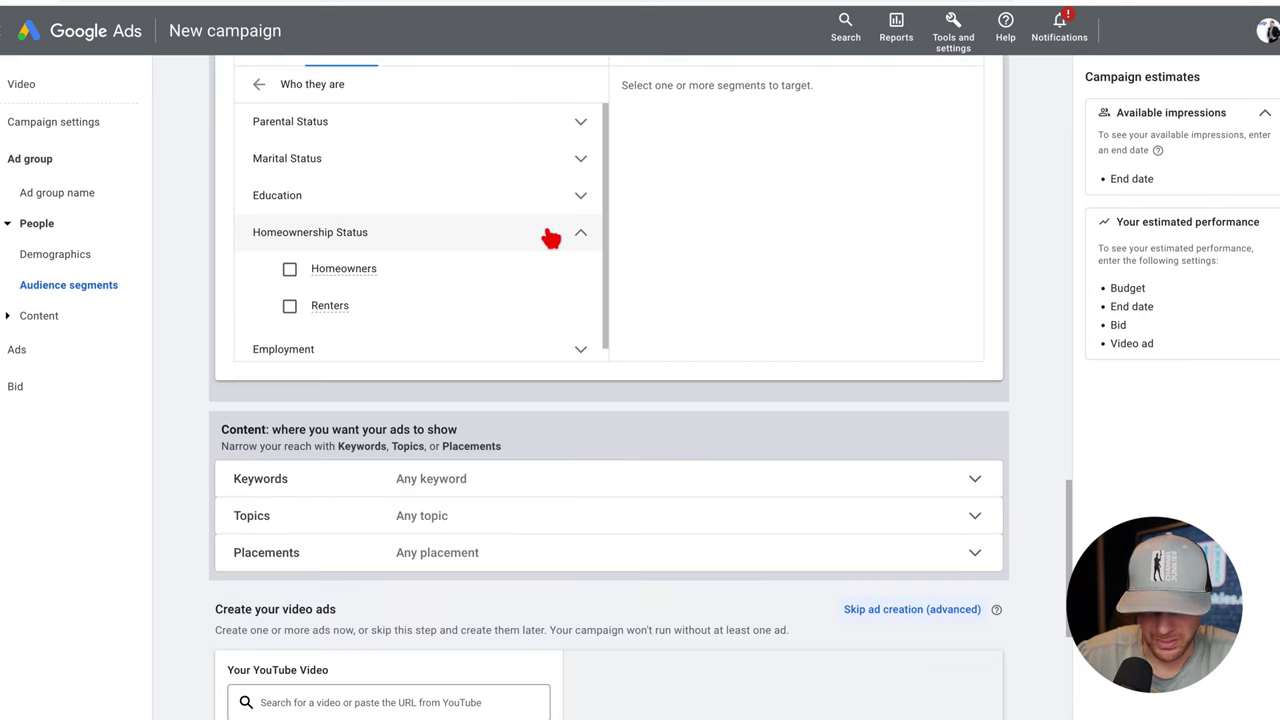
left_click(289, 270)
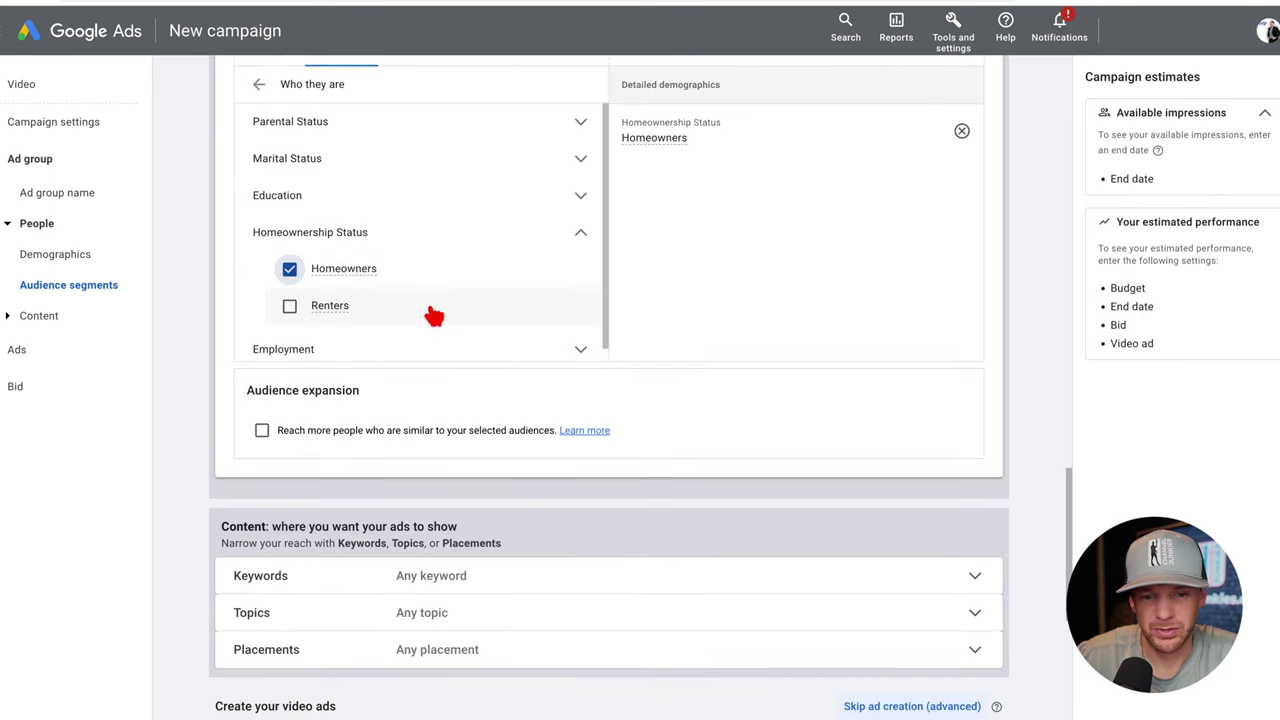
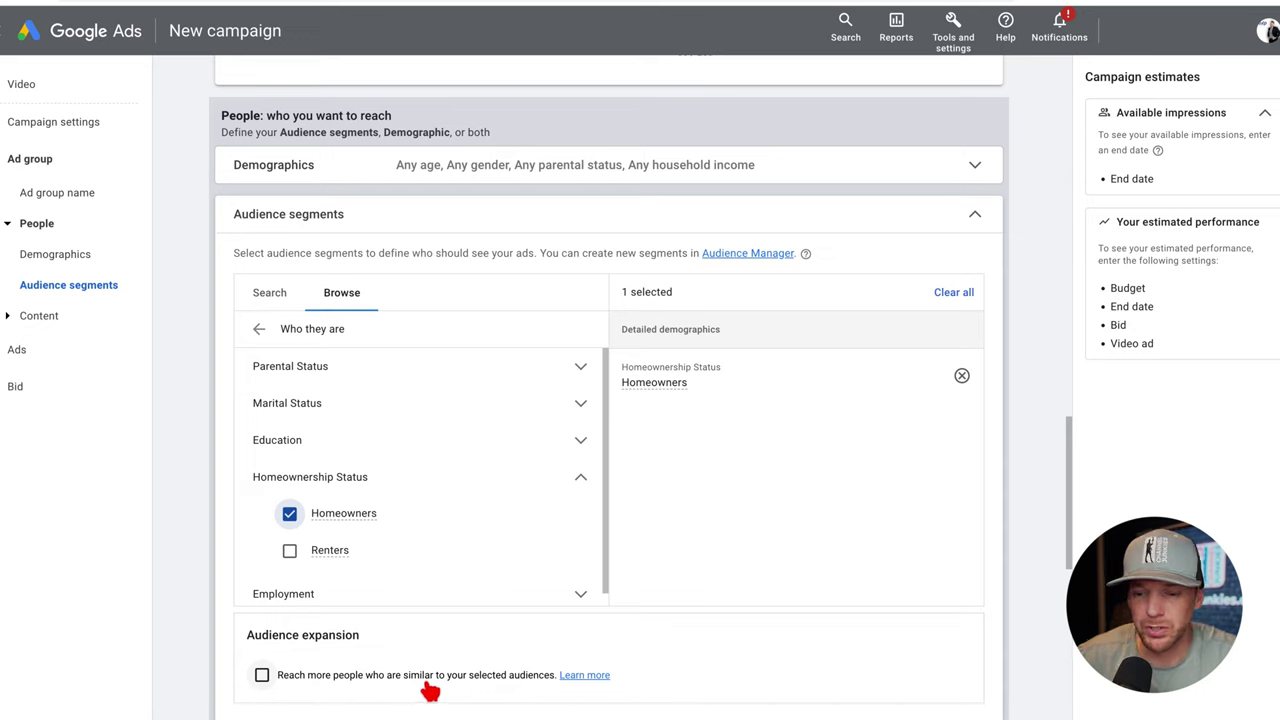
left_click(261, 675)
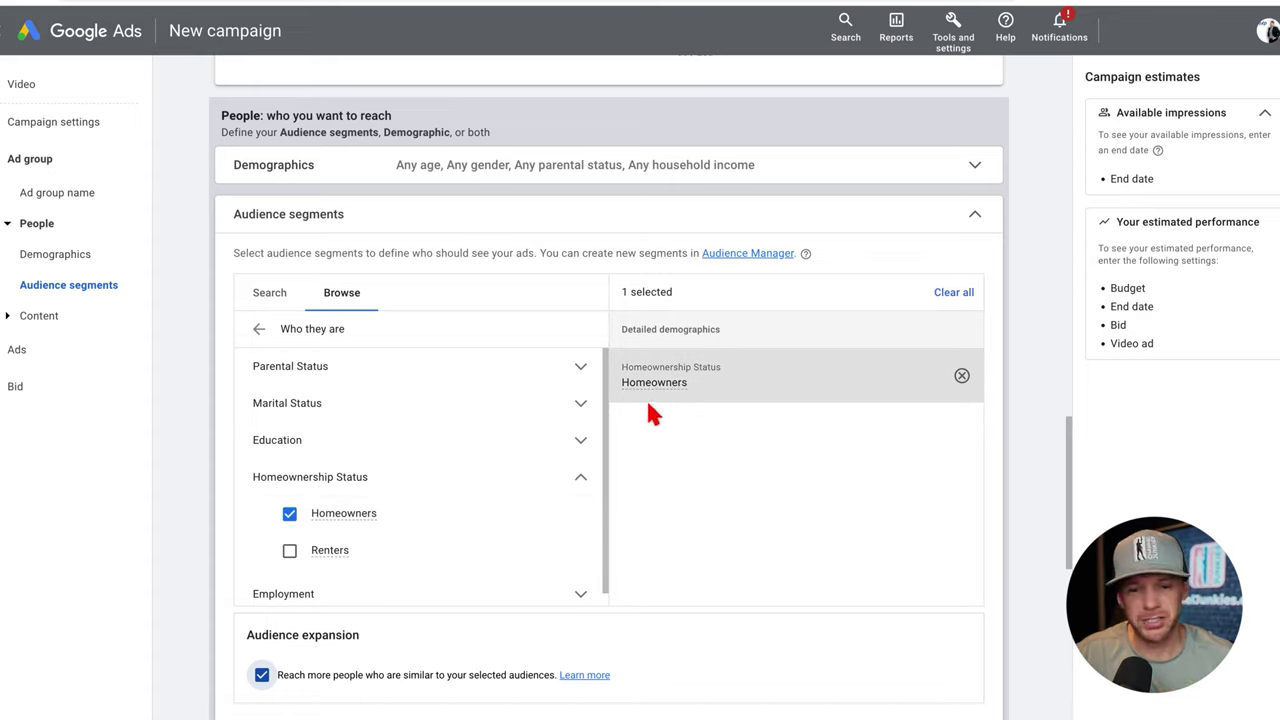
Review the affinity categories that cover people's interests and habits, and return to the audience segment types.
scroll(517, 451, "down", 1)
scroll(517, 451, "up", 2)
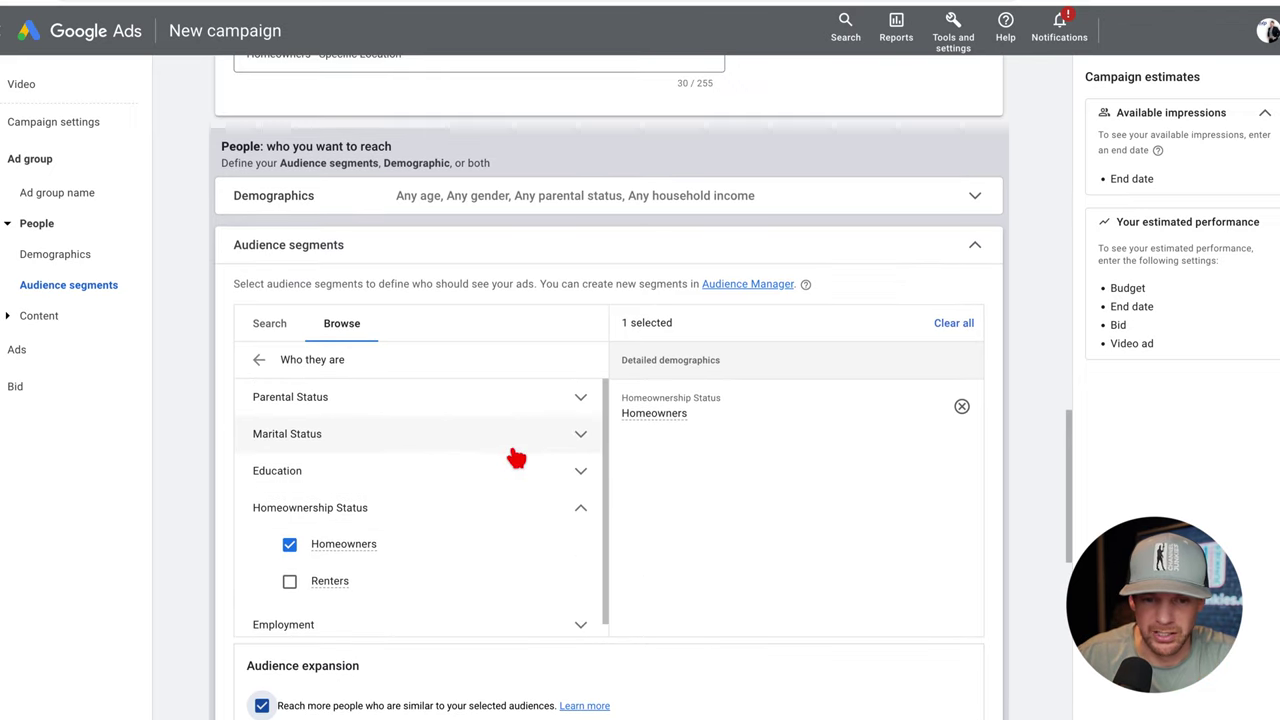
left_click(259, 359)
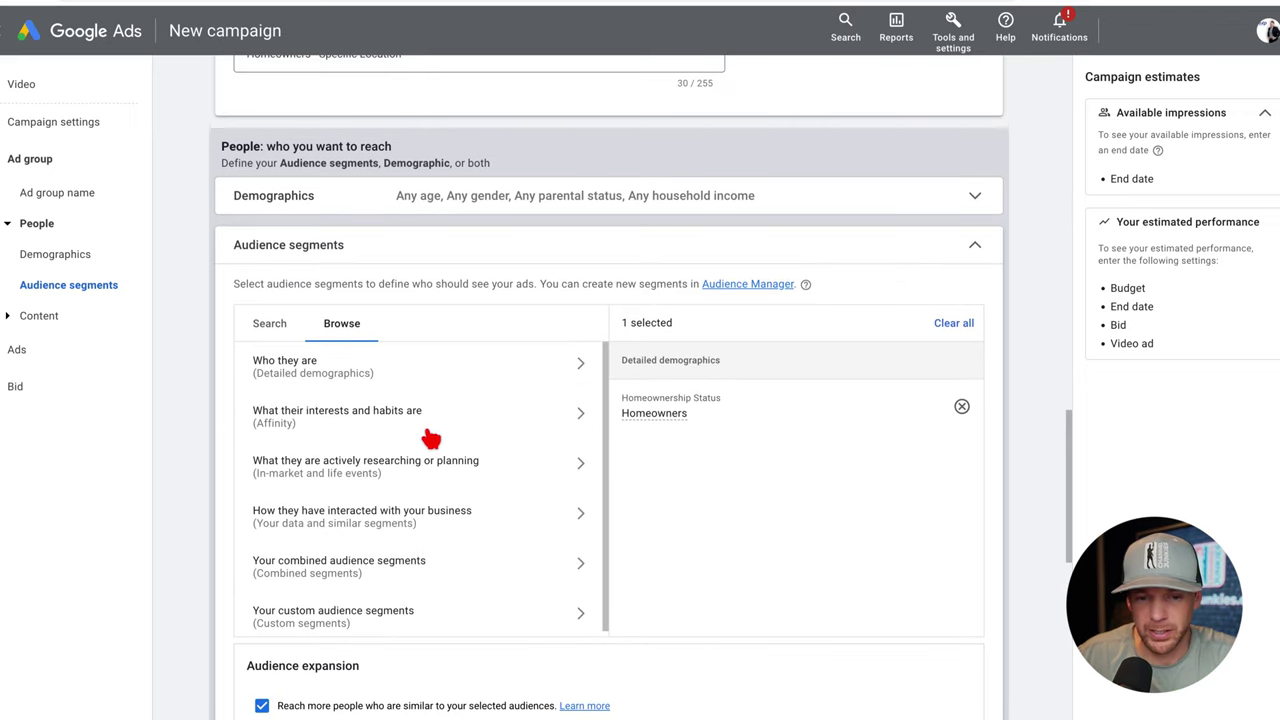
scroll(519, 515, "down", 1)
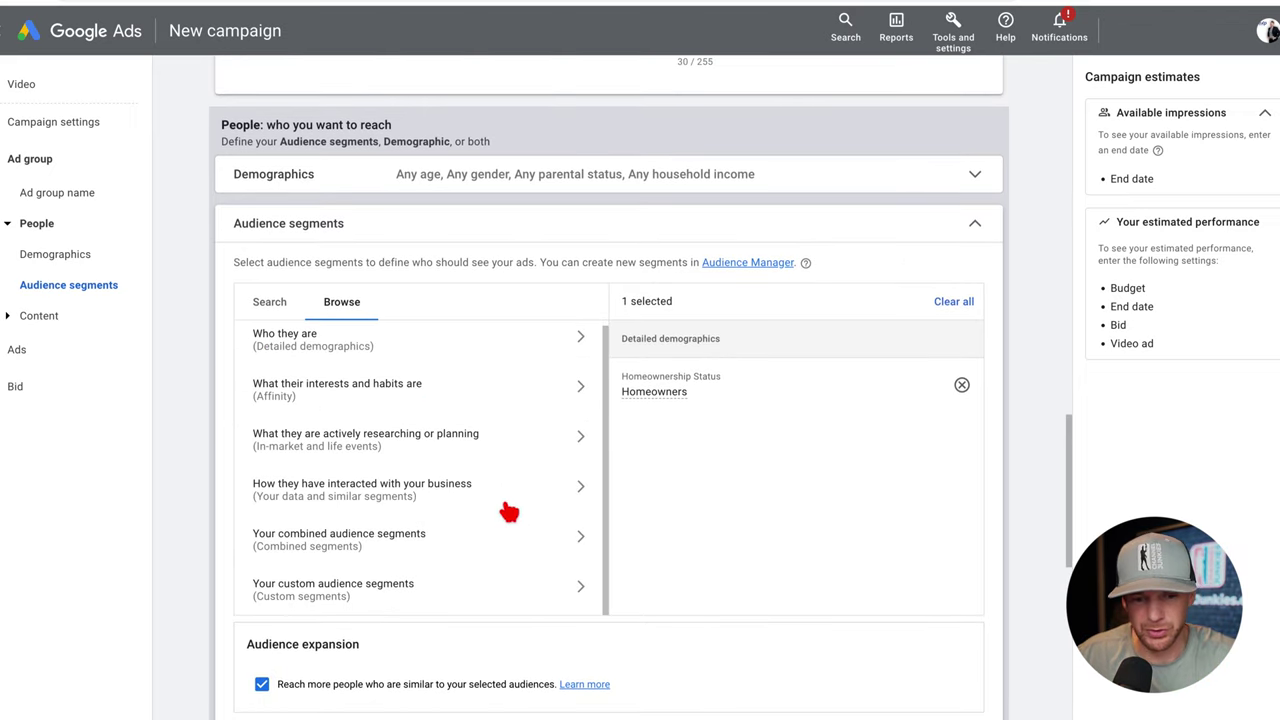
left_click(450, 400)
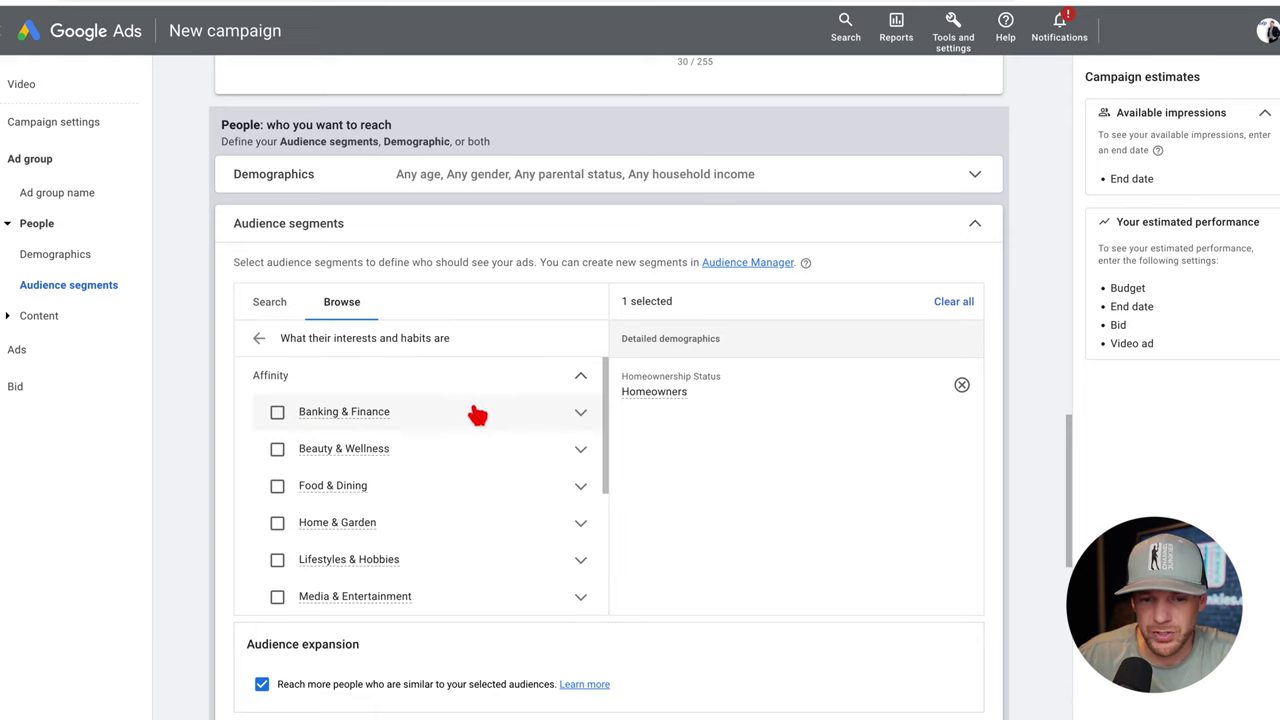
scroll(447, 420, "down", 3)
scroll(447, 440, "down", 3)
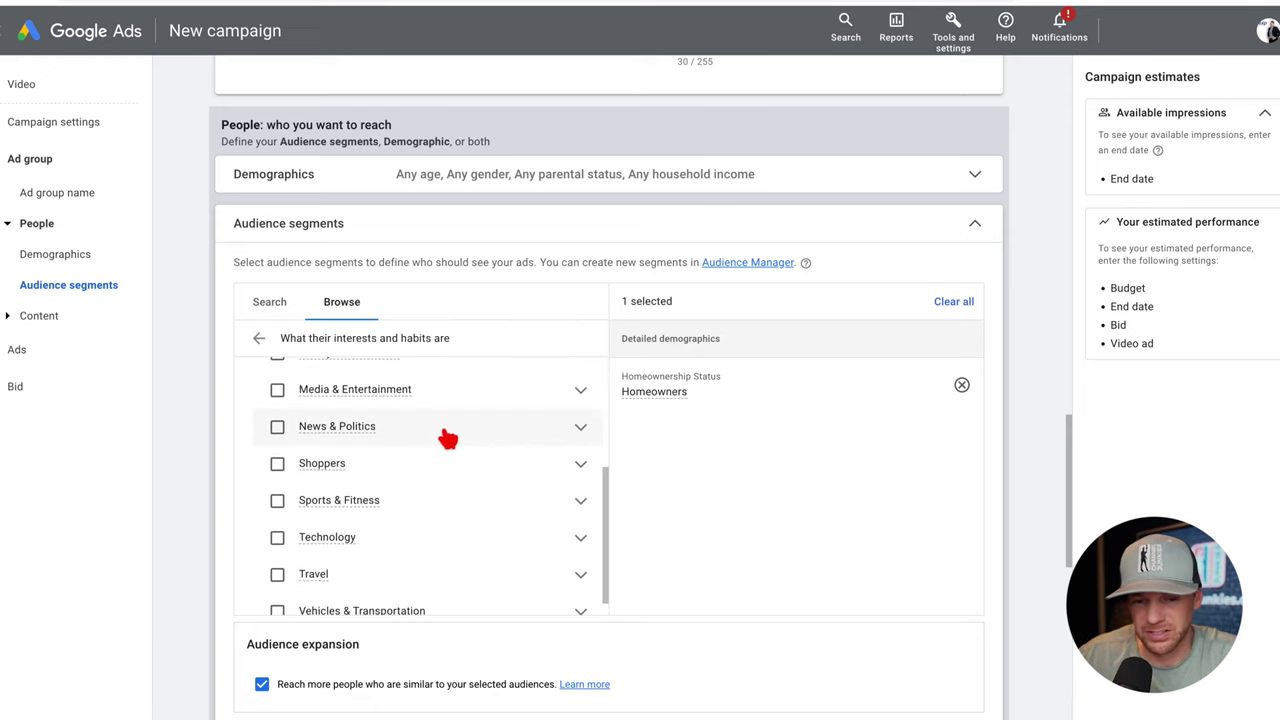
scroll(447, 440, "up", 5)
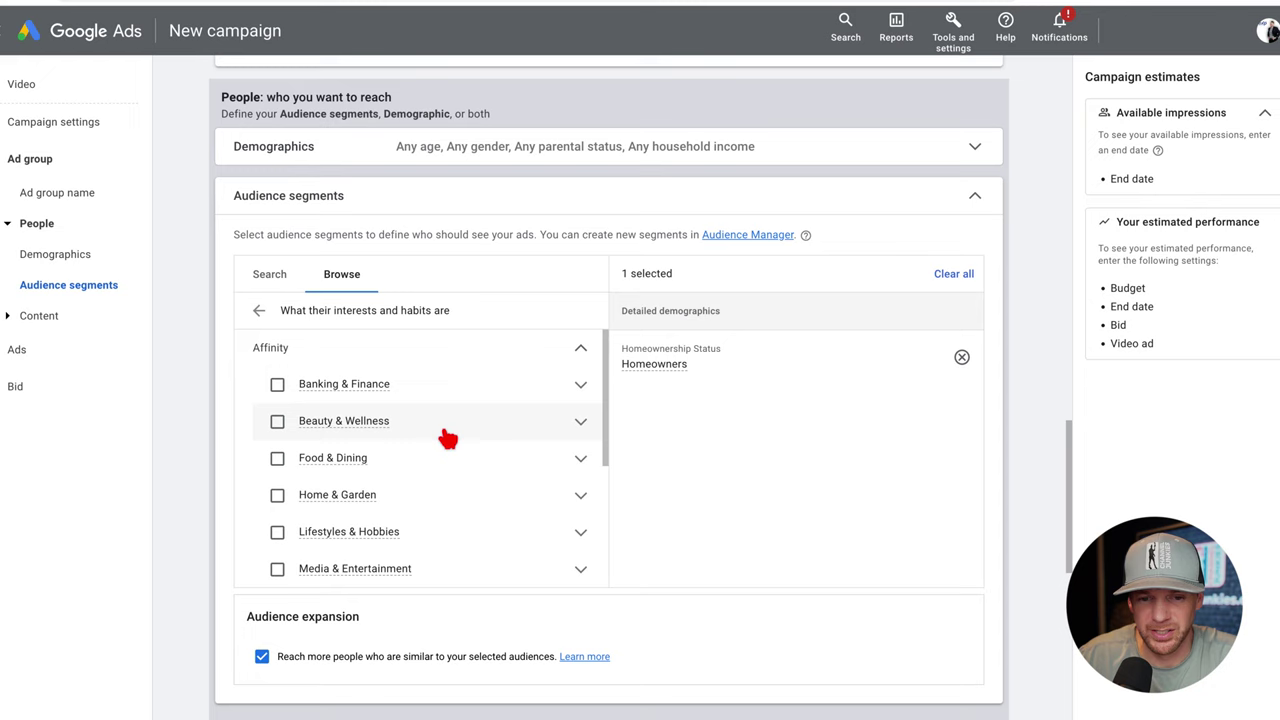
left_click(259, 311)
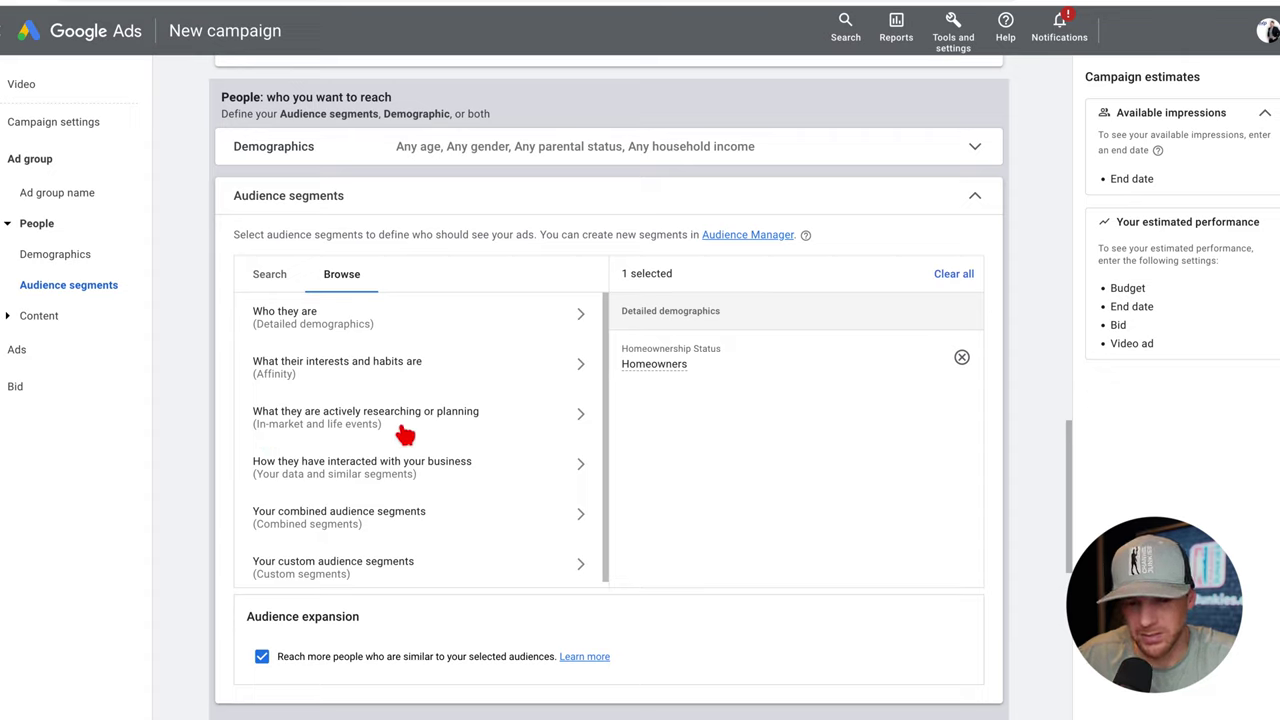
Examine the in-market segments for what people are actively researching or planning, including the Business Services subcategories.
left_click(542, 424)
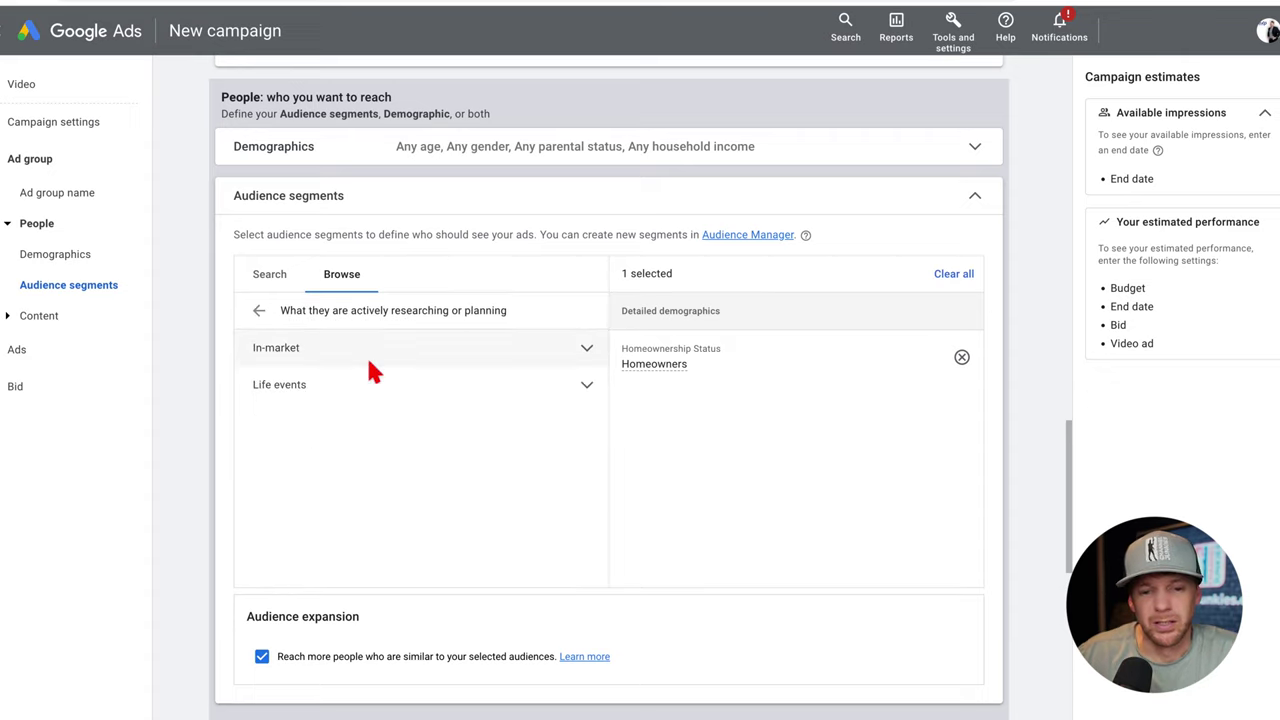
left_click(563, 345)
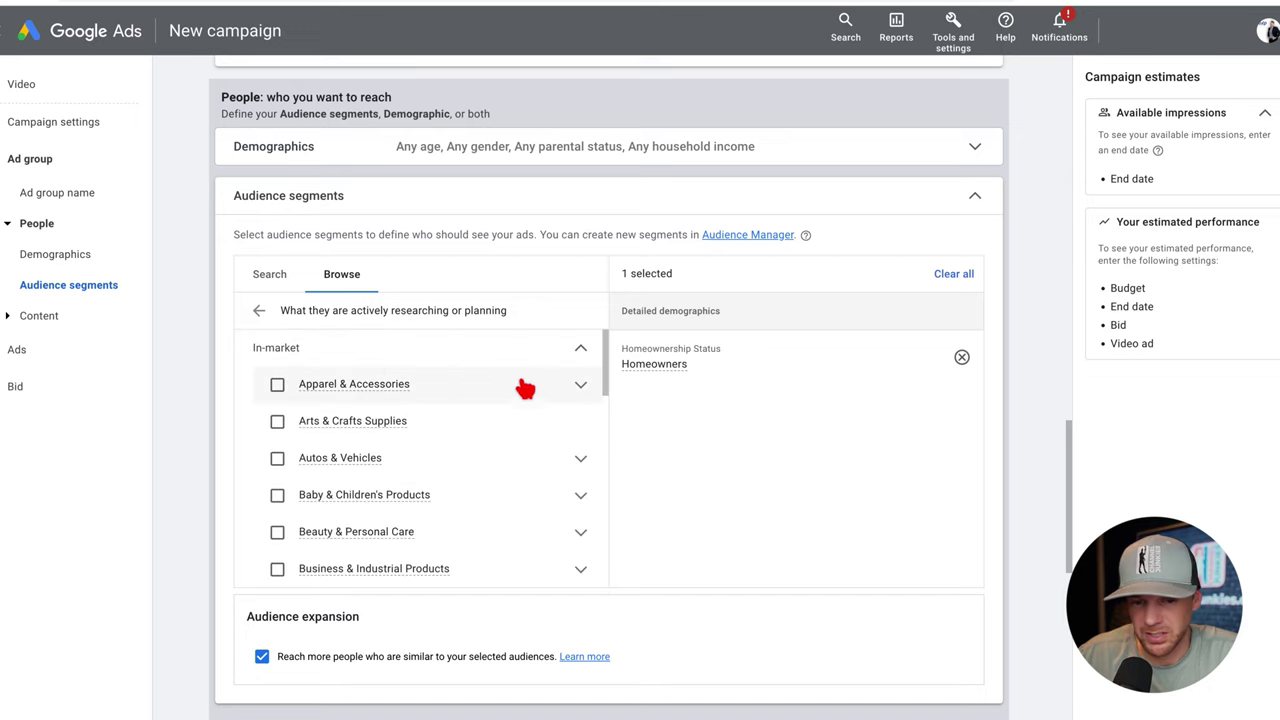
scroll(405, 430, "down", 1)
scroll(402, 425, "down", 2)
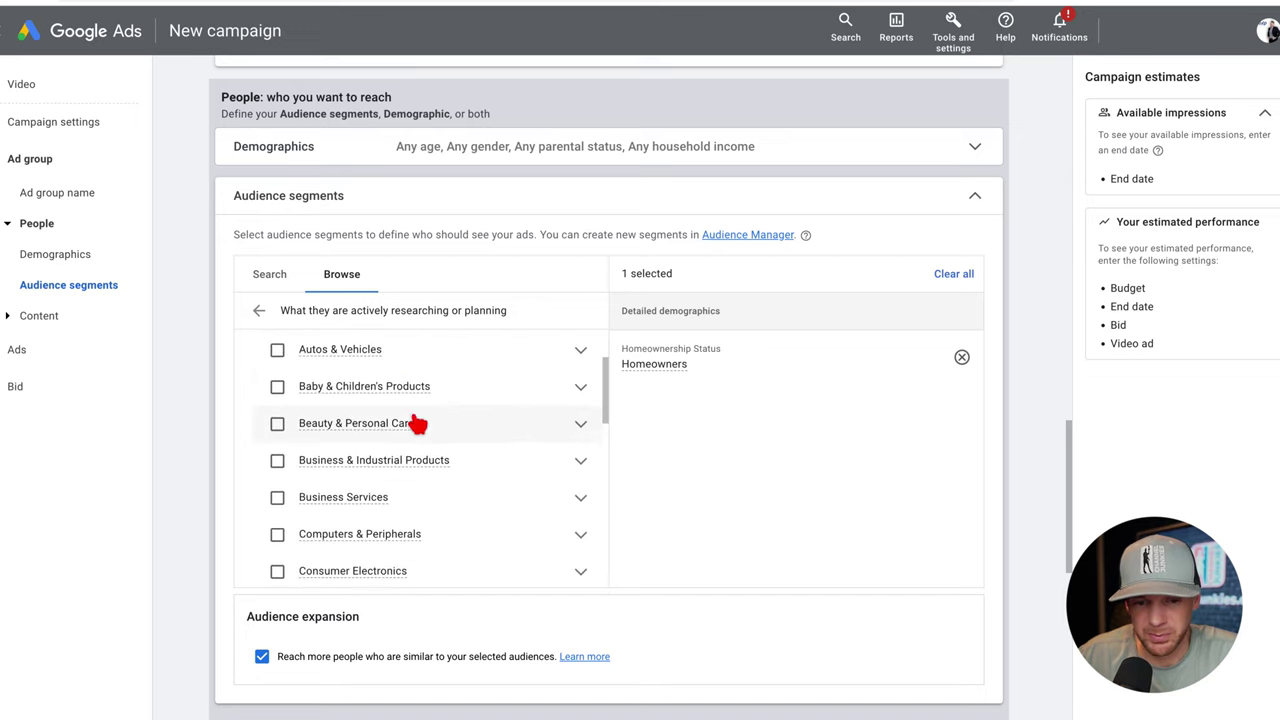
scroll(509, 437, "down", 1)
scroll(443, 486, "down", 2)
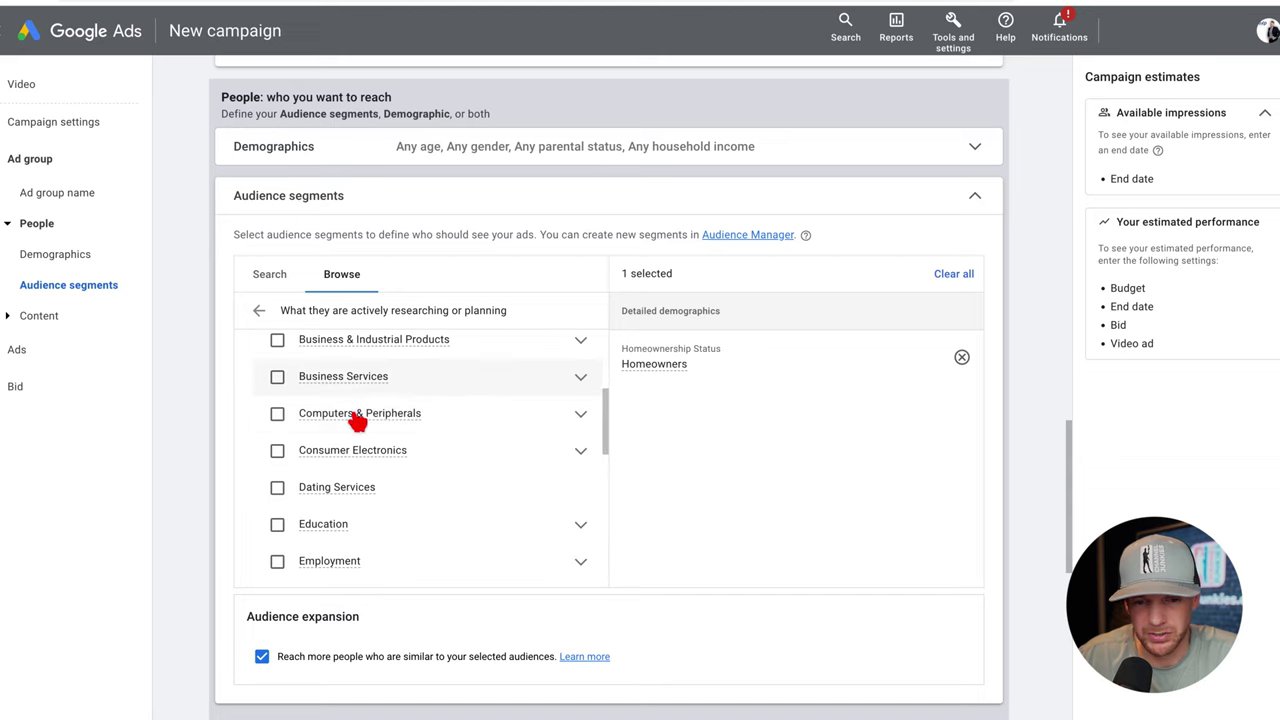
left_click(491, 378)
left_click(283, 377)
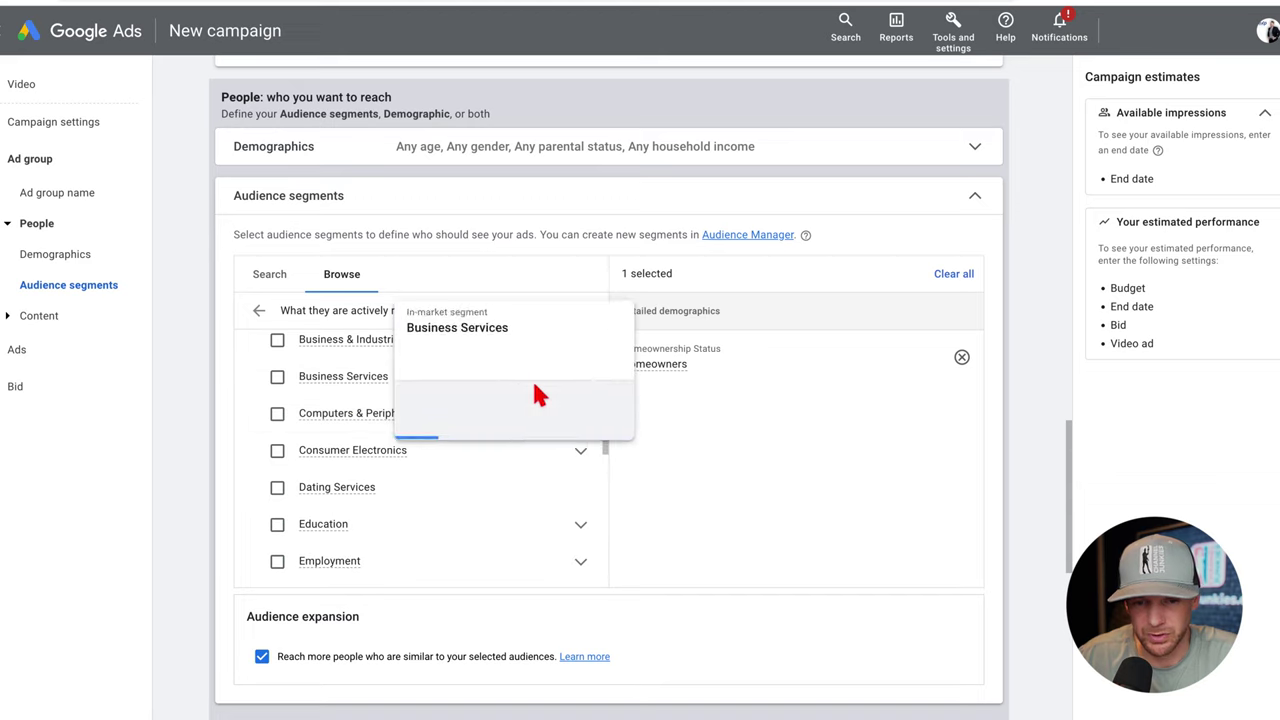
left_click(580, 377)
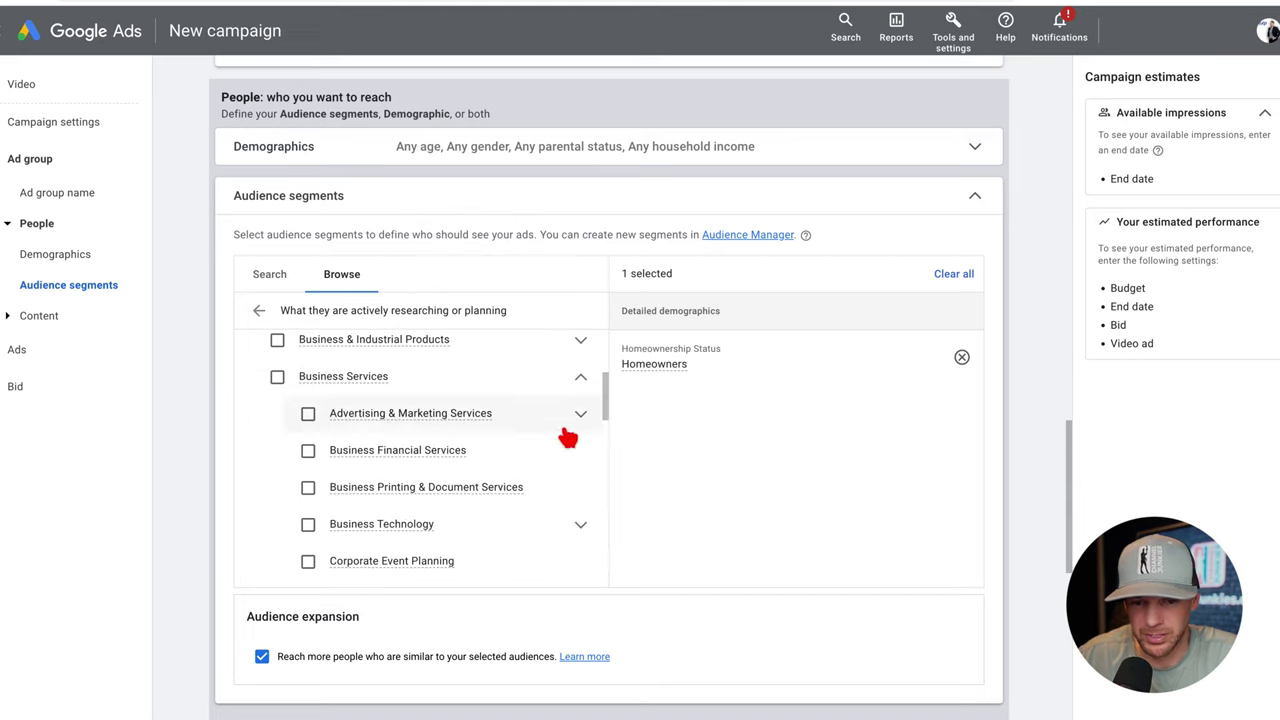
scroll(528, 447, "down", 2)
scroll(523, 443, "down", 3)
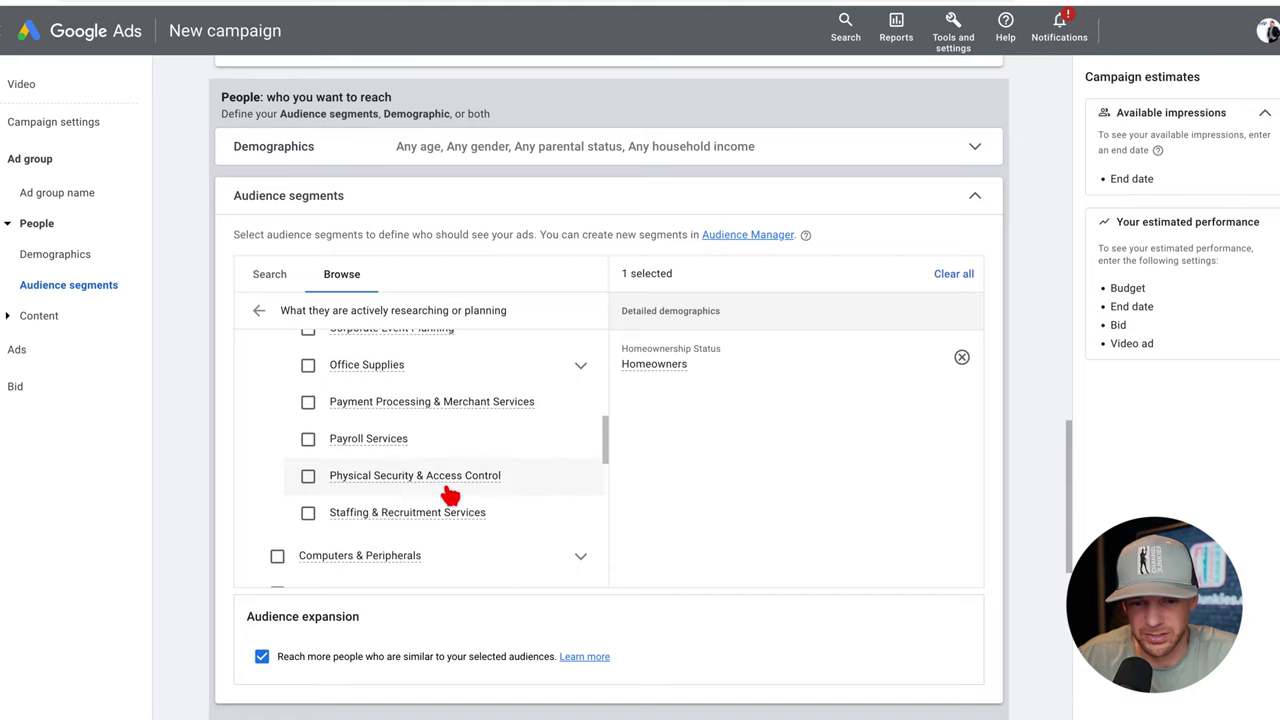
scroll(500, 440, "up", 3)
scroll(554, 455, "up", 1)
Add the Moving & Relocation in-market segment from the Real Estate category to the selected audience segments.
scroll(400, 377, "down", 5)
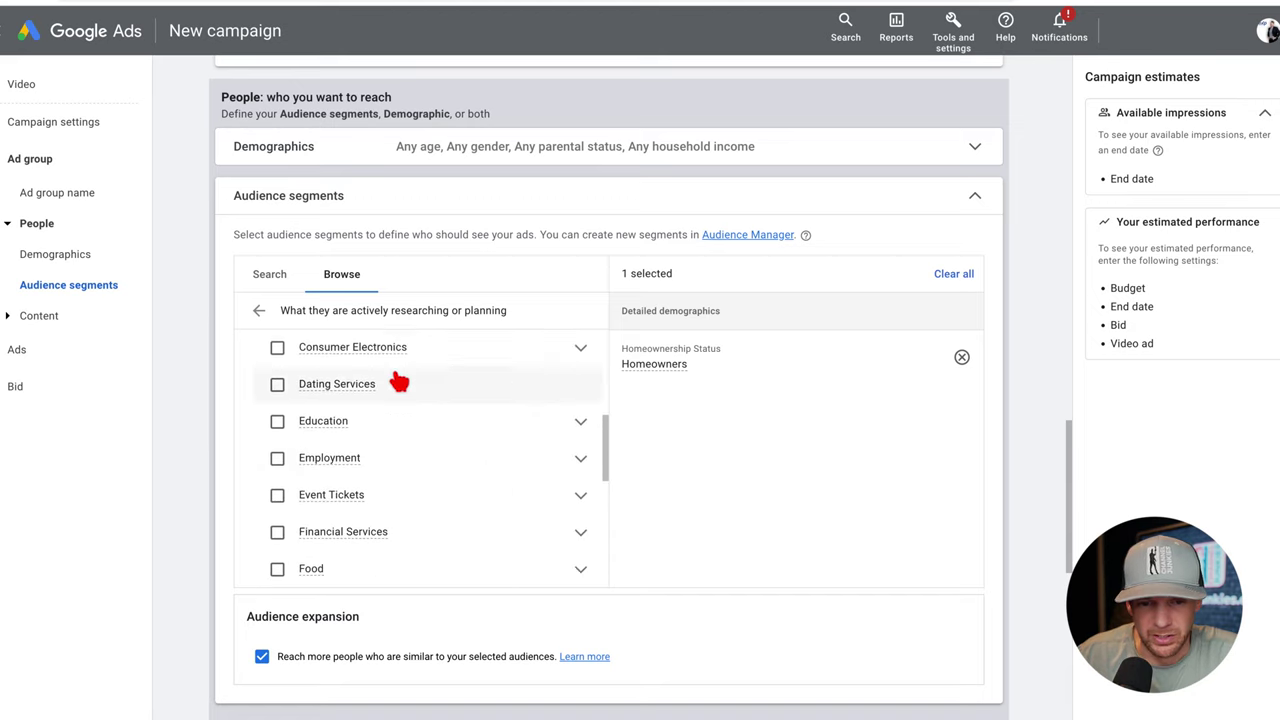
scroll(452, 510, "down", 1)
scroll(451, 509, "up", 2)
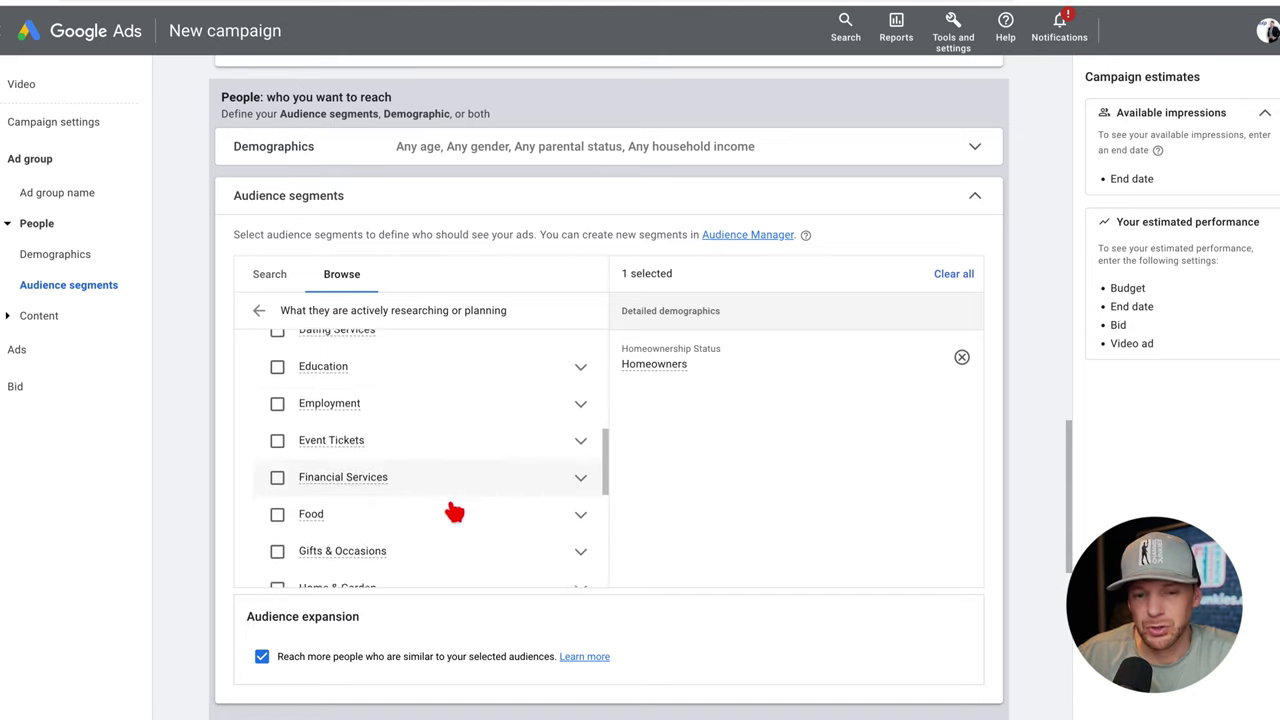
scroll(451, 509, "down", 3)
scroll(429, 465, "down", 3)
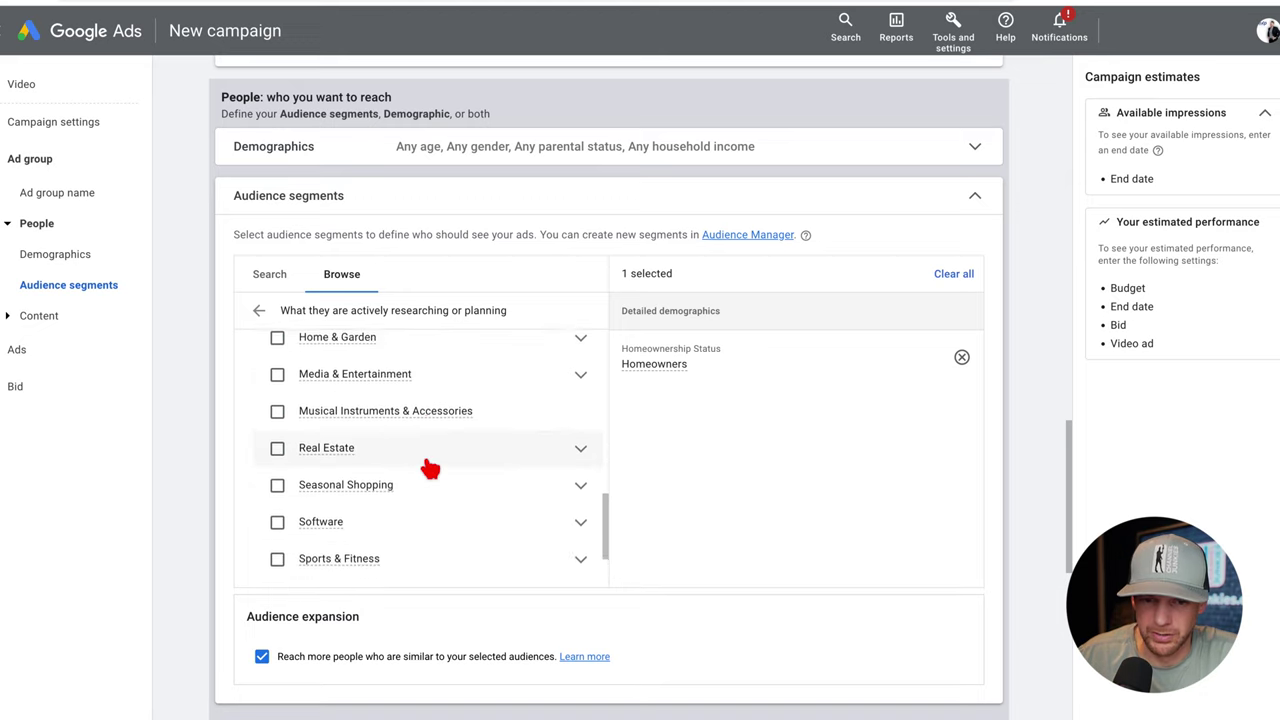
left_click(576, 446)
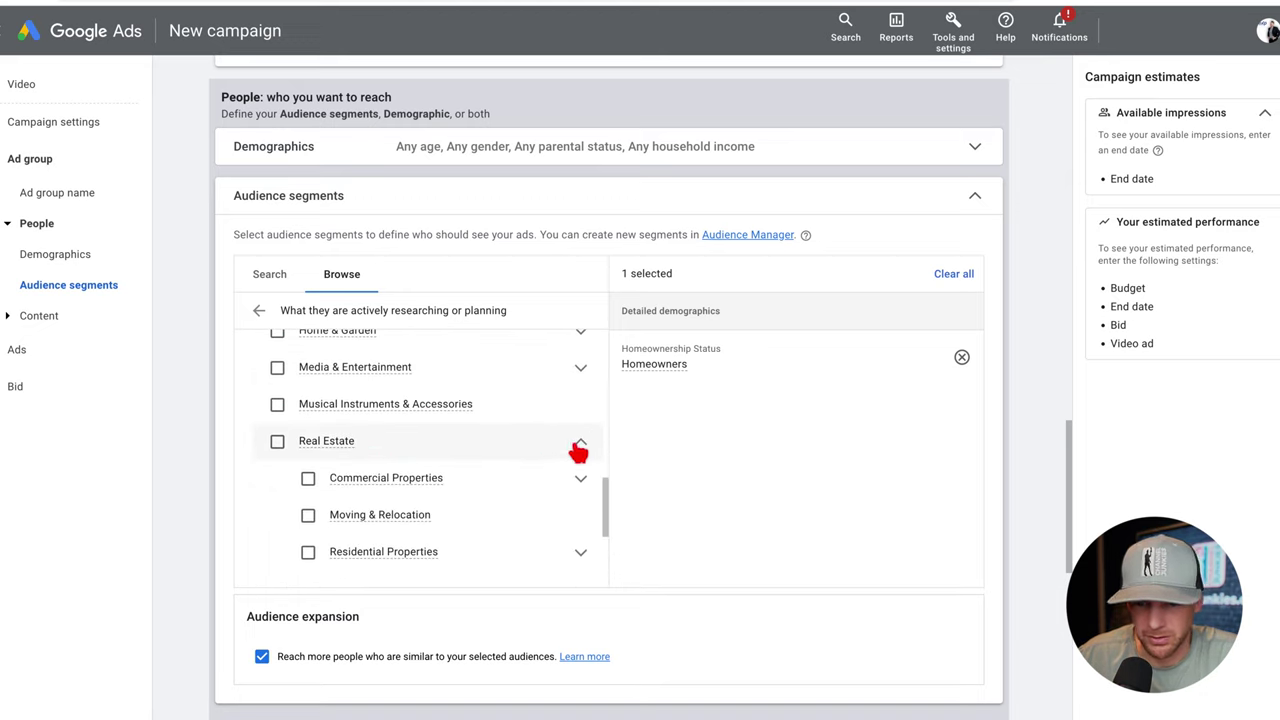
scroll(491, 460, "down", 2)
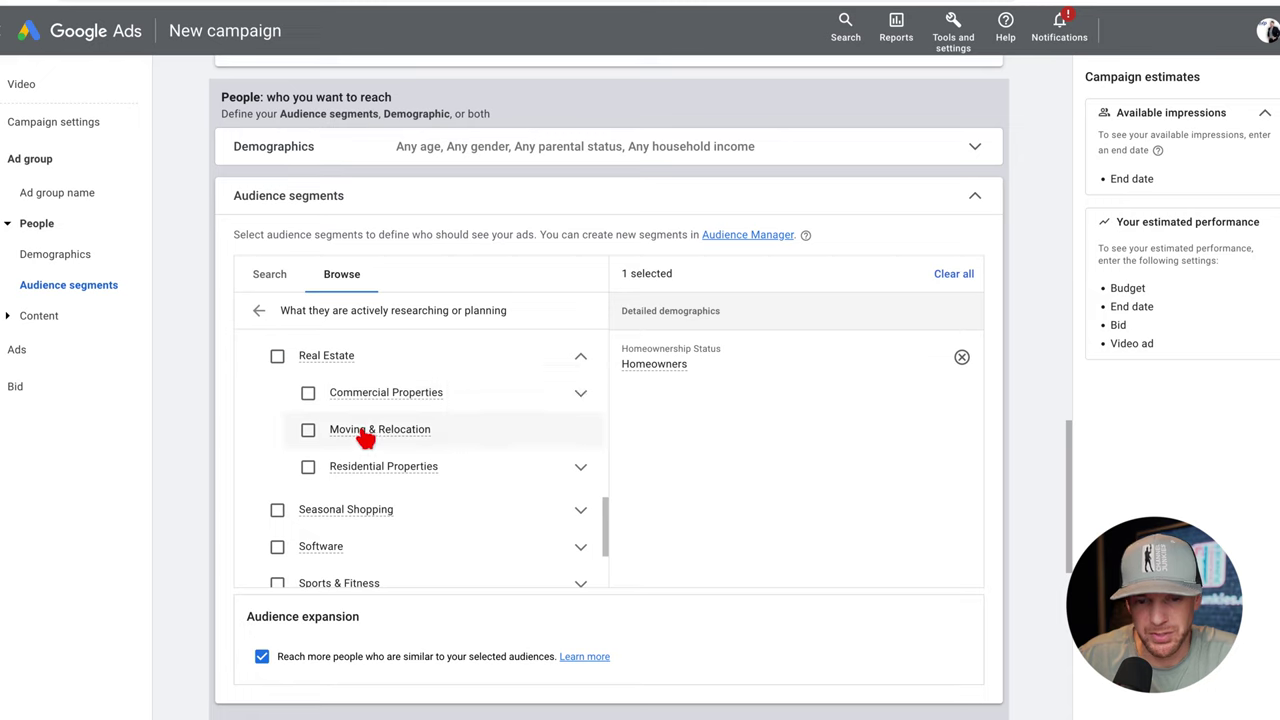
mouse_move(398, 437)
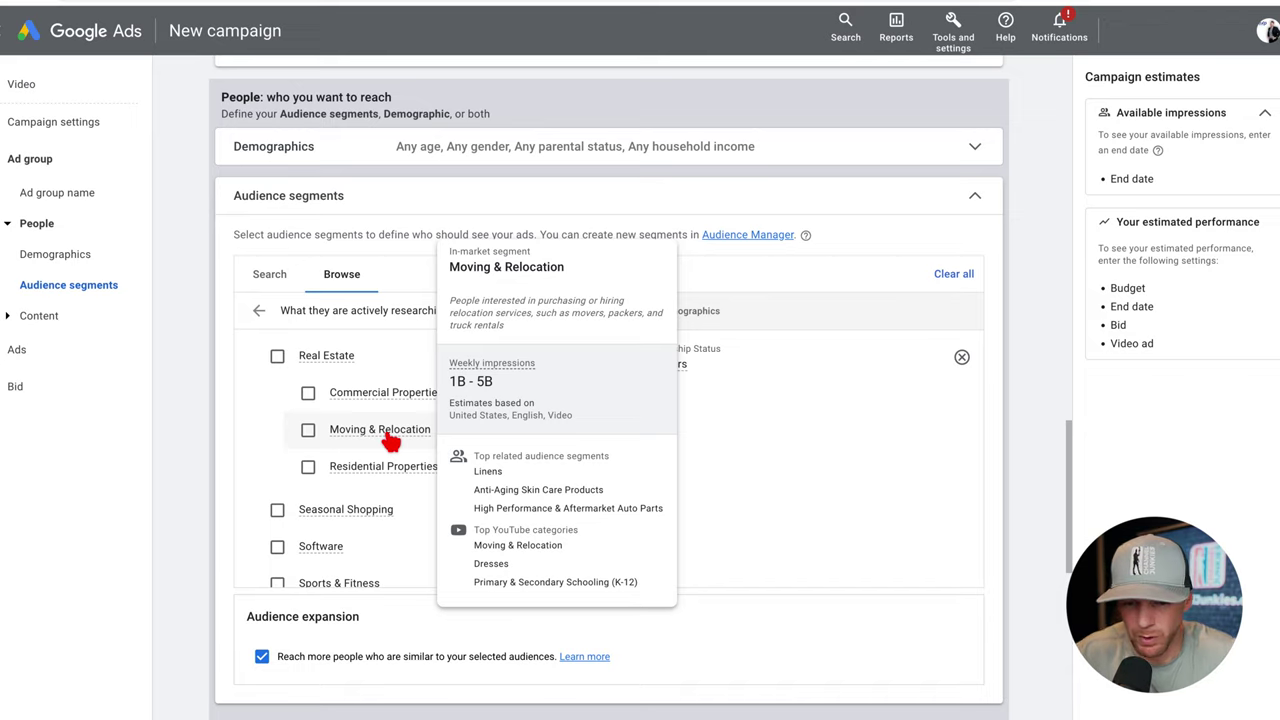
left_click(308, 430)
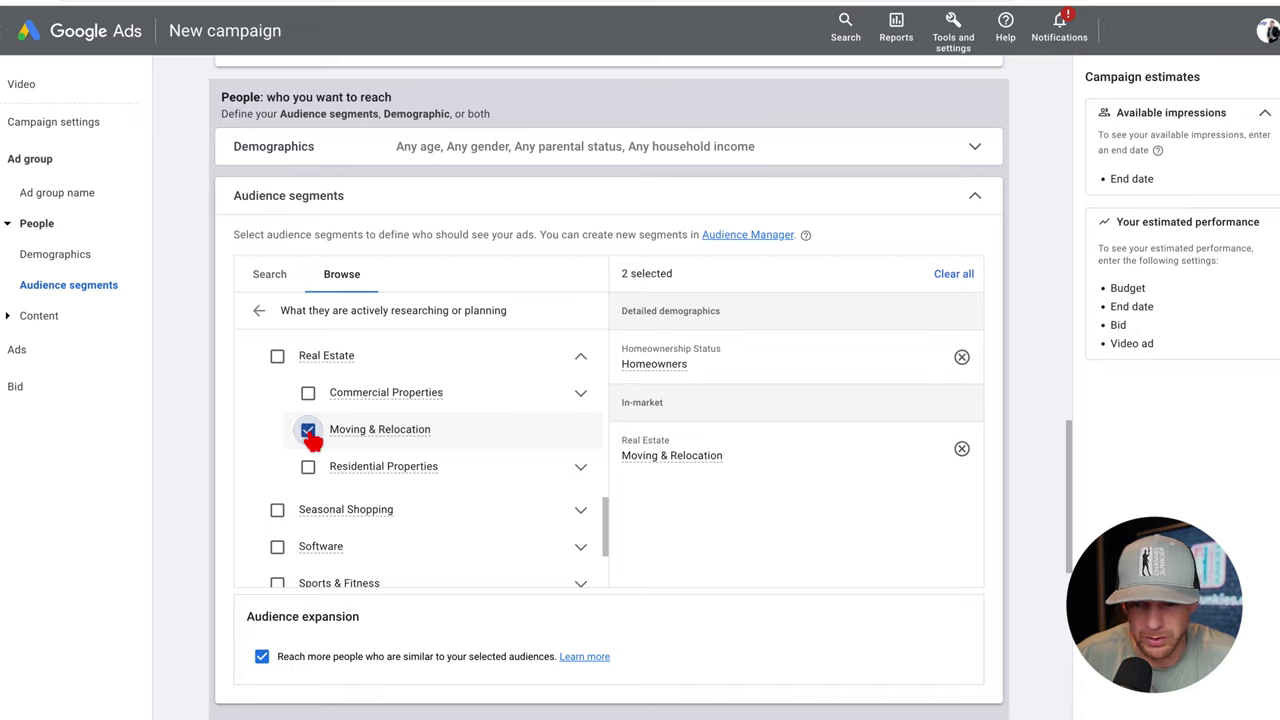
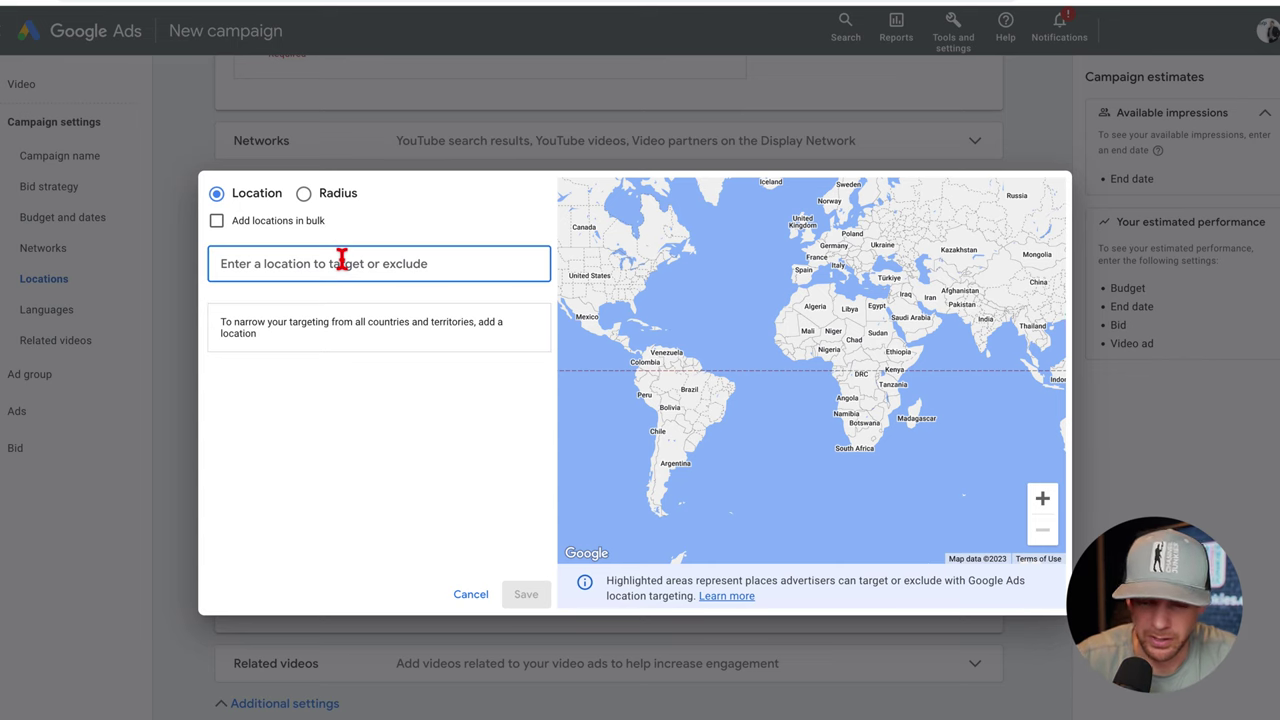
Target the postal code 96706 in Hawaii, United States, and inspect the area it covers on the map.
type("96706")
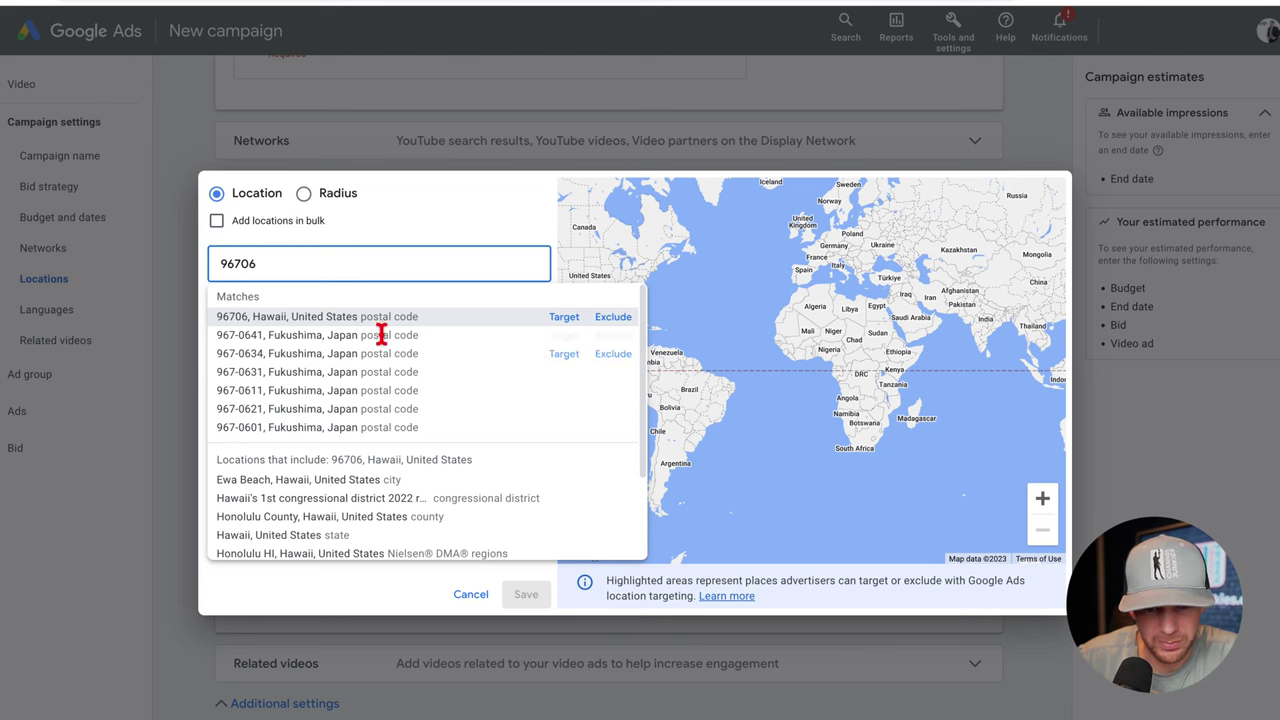
left_click(563, 318)
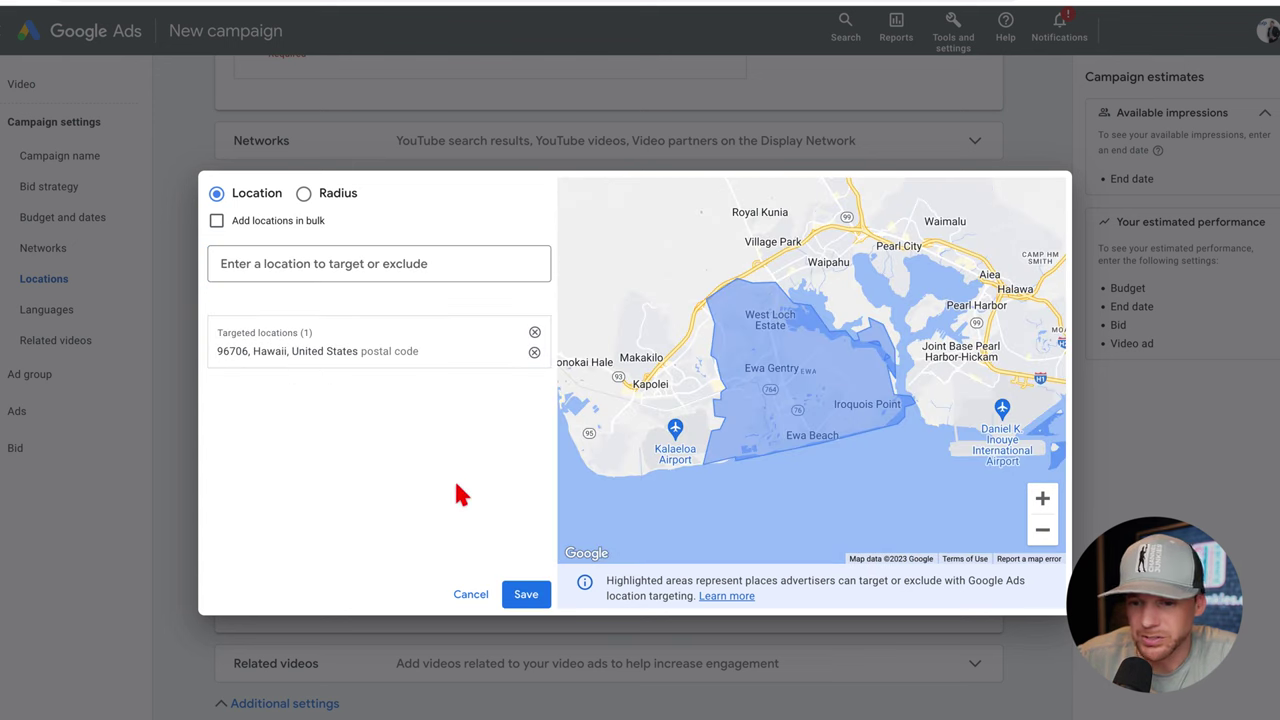
left_click(1042, 499)
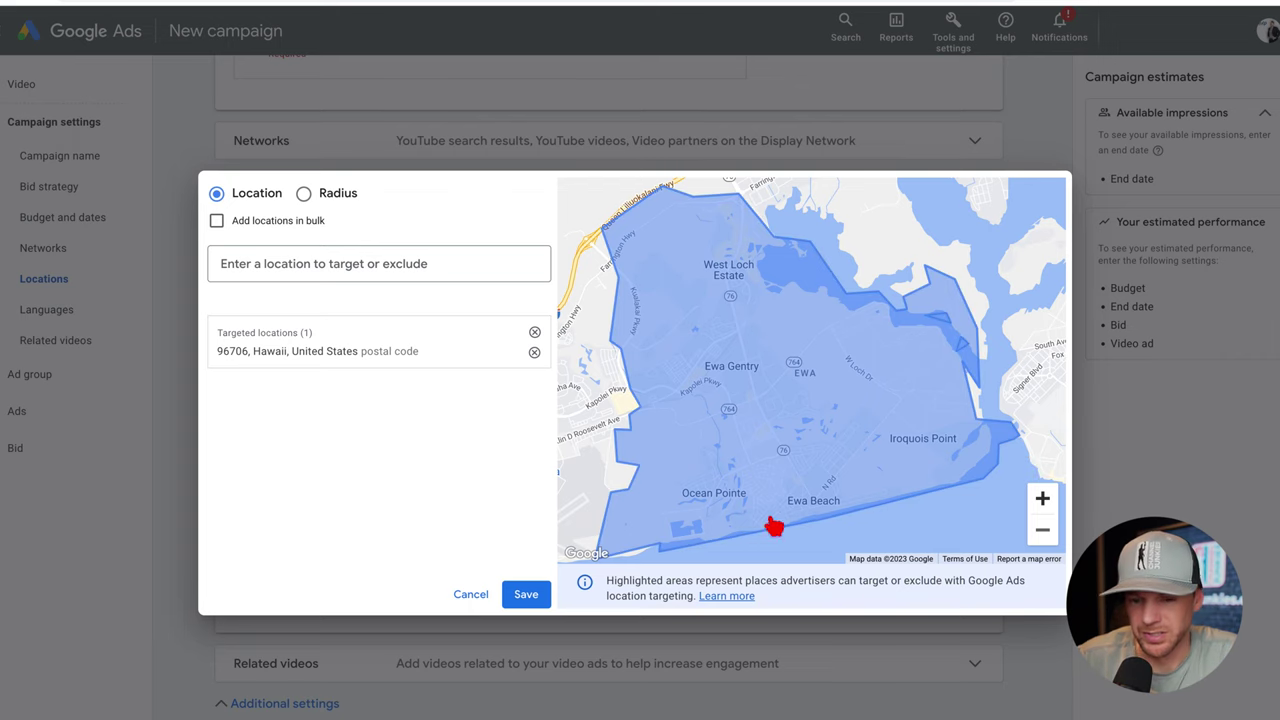
left_click_drag(814, 486, 851, 421)
left_click(1042, 529)
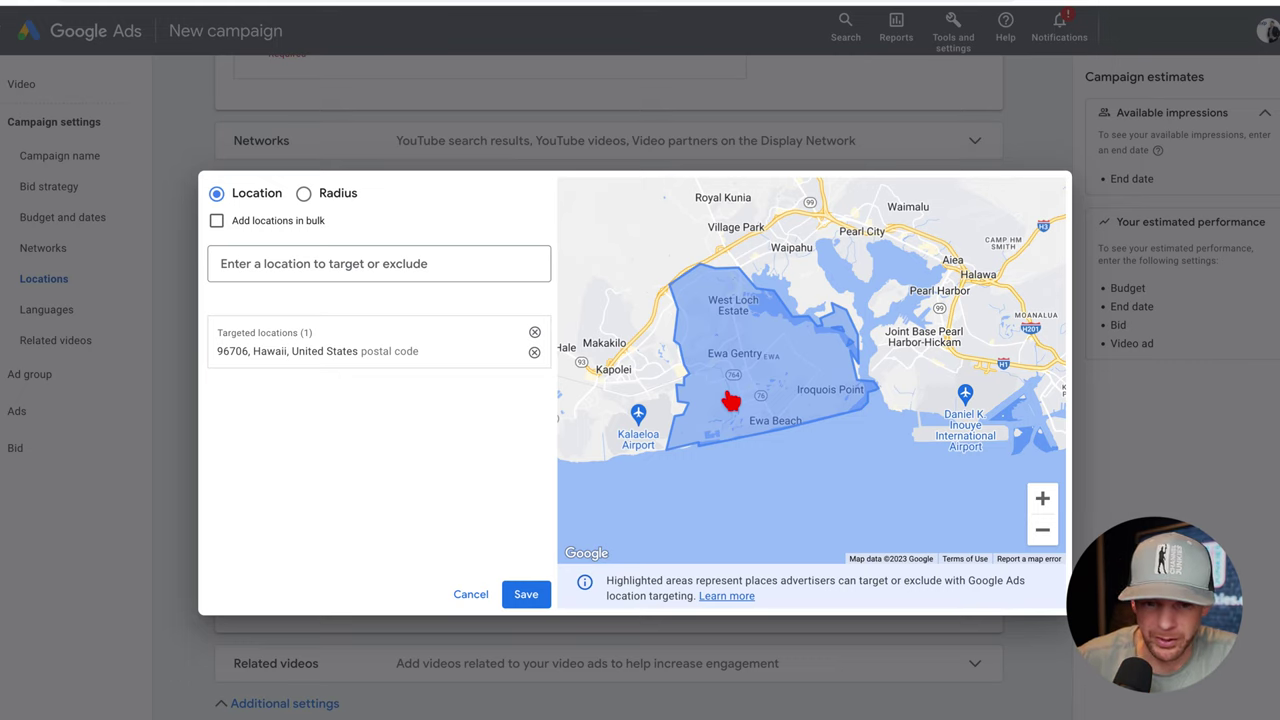
Add the postal code 96707 in Hawaii, United States, as a second targeted location.
left_click(310, 272)
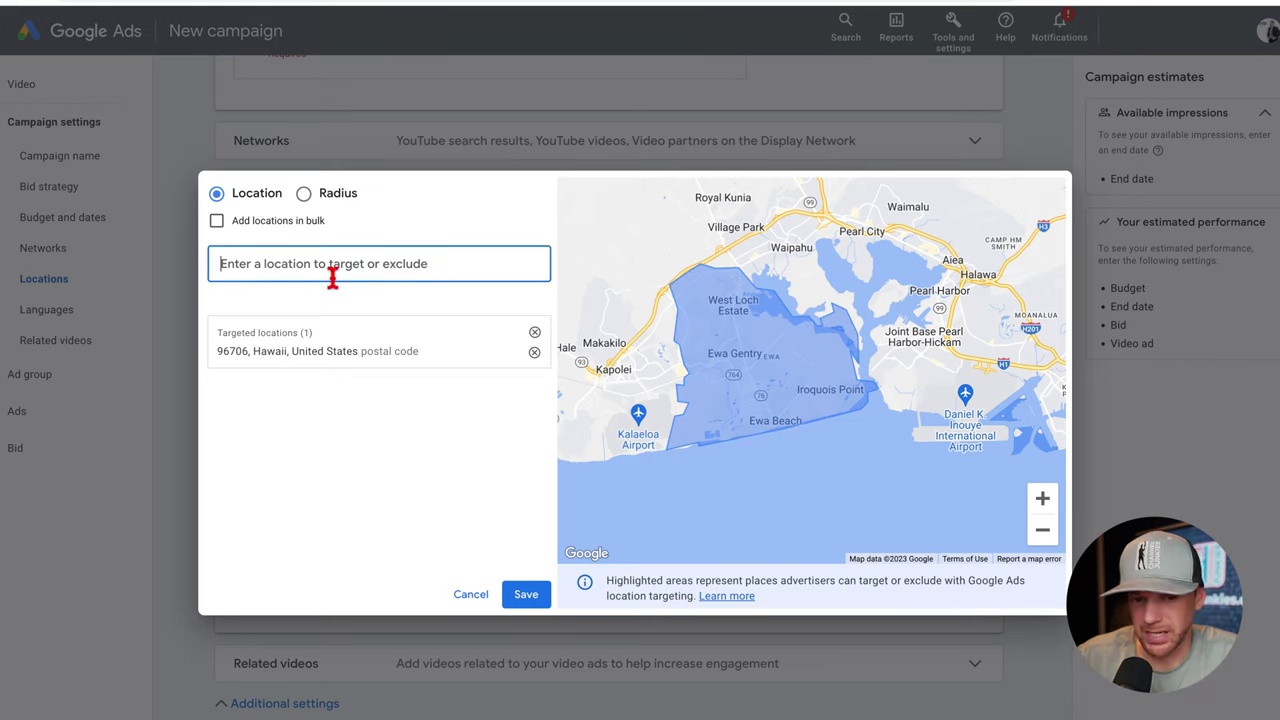
type("96707")
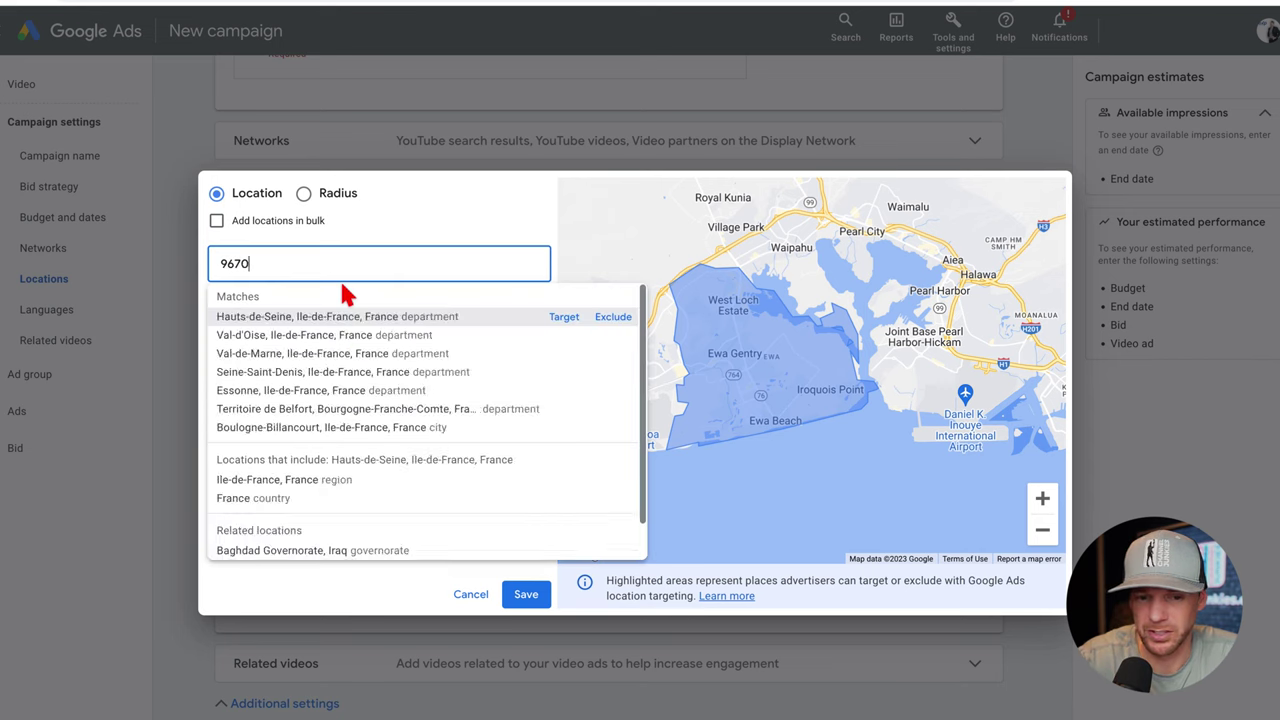
left_click(563, 318)
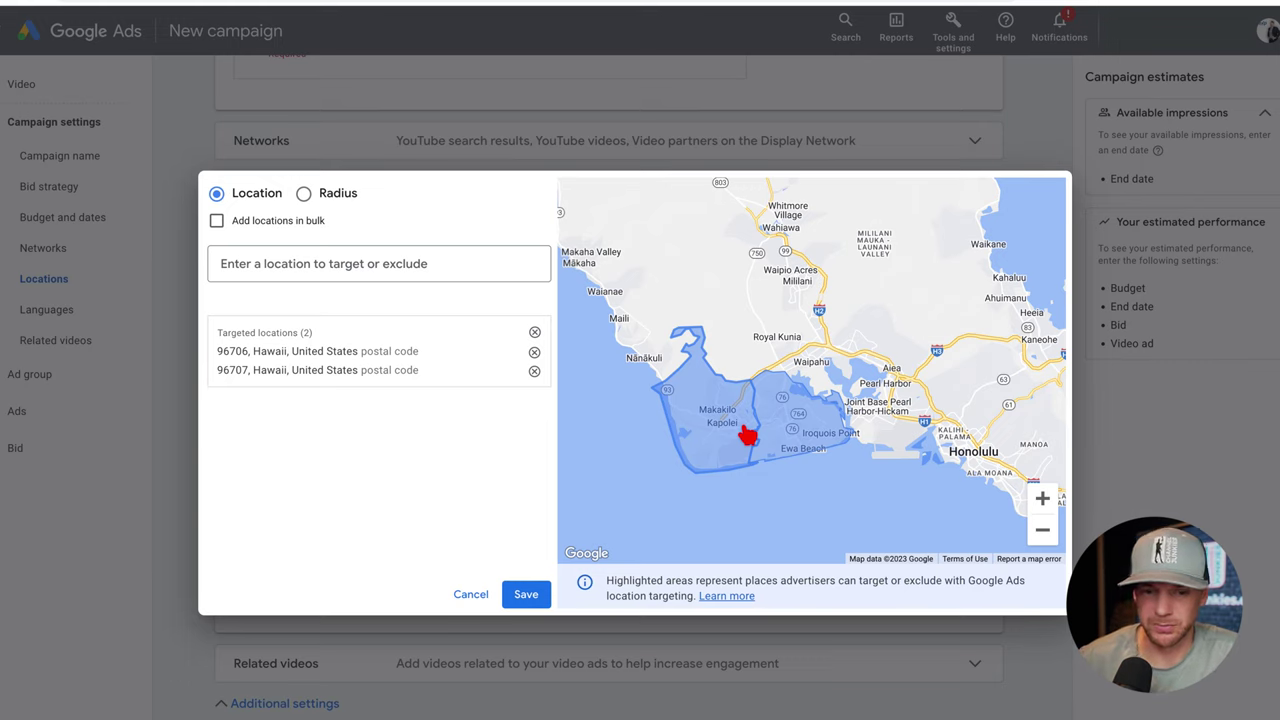
Remove both Hawaii postal codes from the targeted locations.
left_click(534, 373)
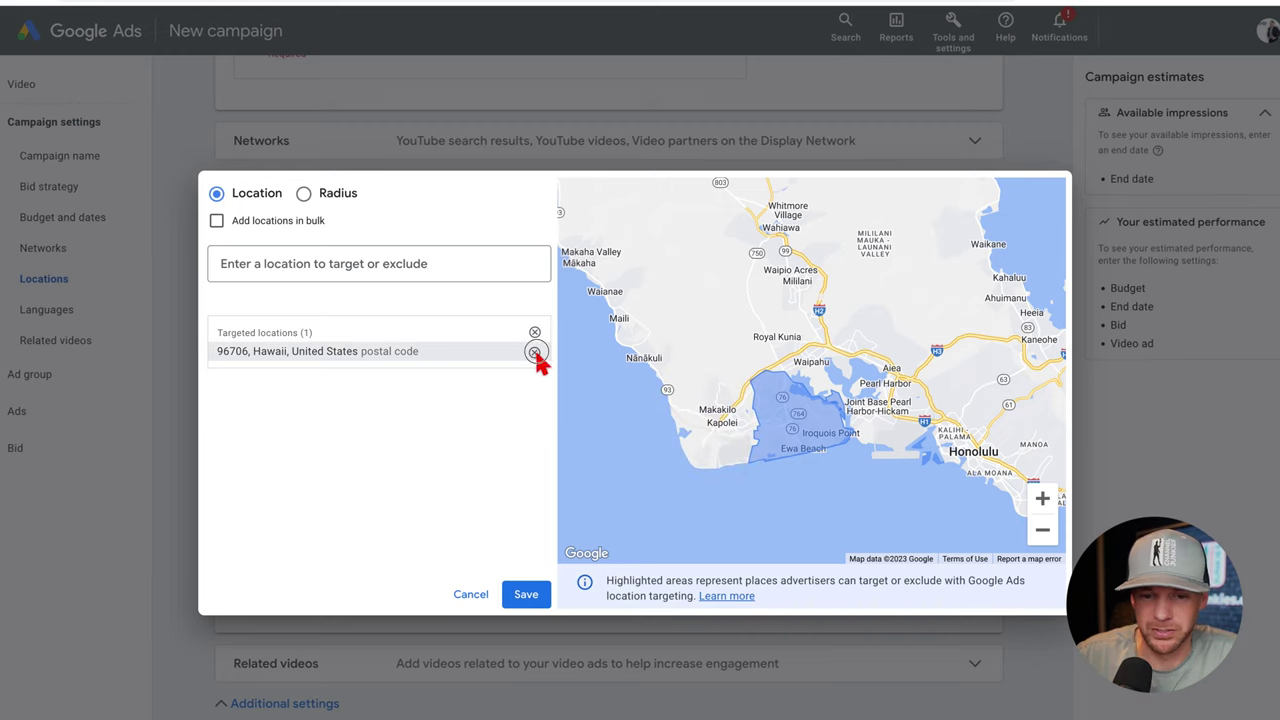
left_click(535, 353)
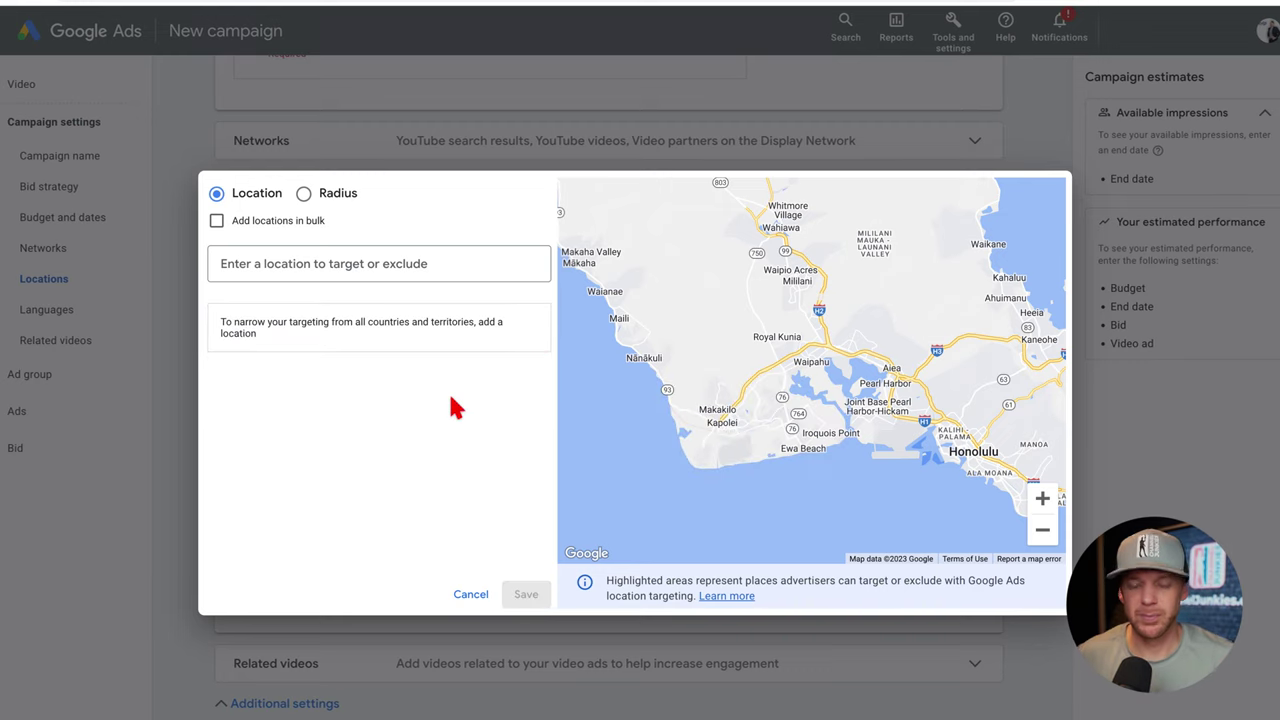
left_click_drag(686, 329, 648, 408)
left_click_drag(742, 358, 697, 322)
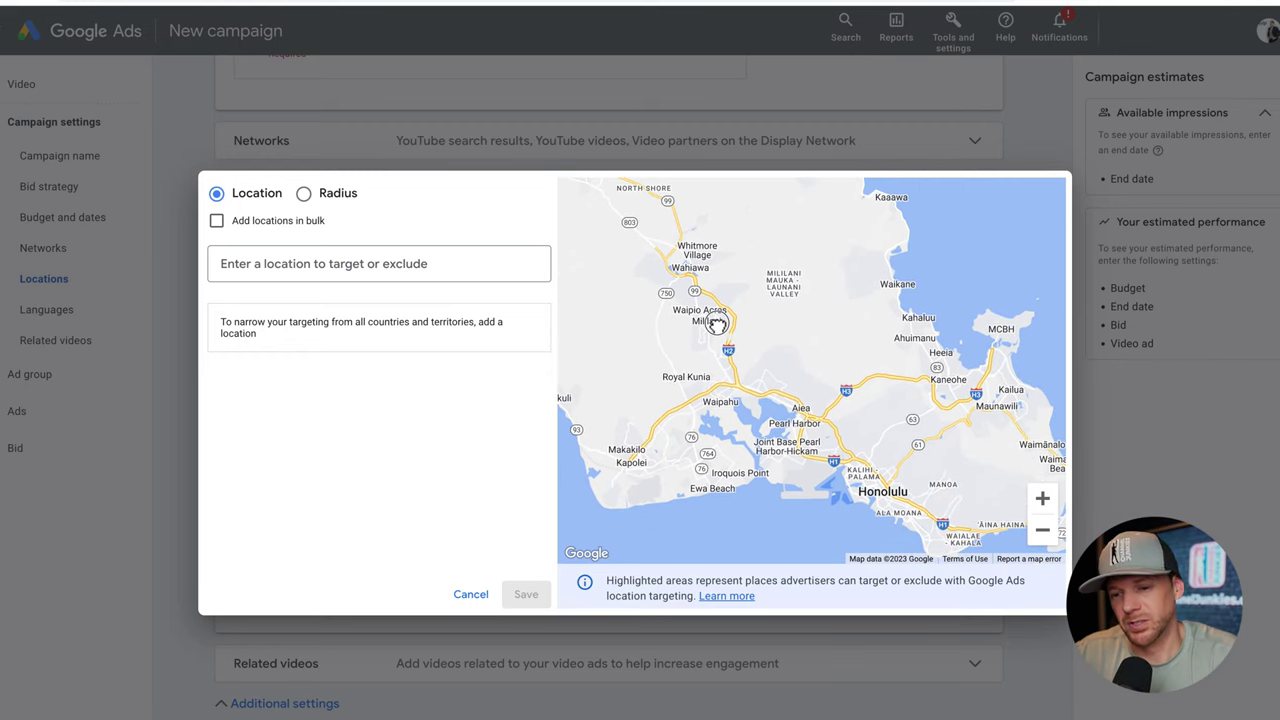
Look up Houston, replace it with a search for "austin te", and target the city of Austin, Texas, United States.
left_click(352, 263)
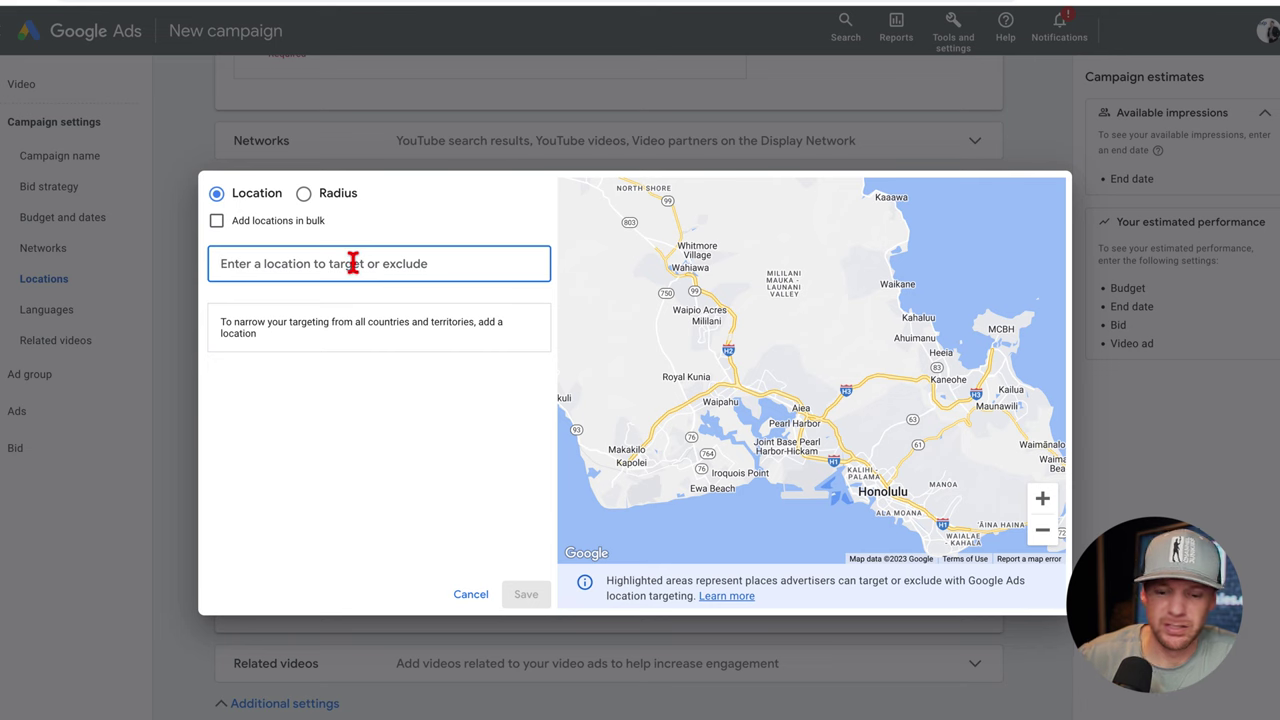
type("houston")
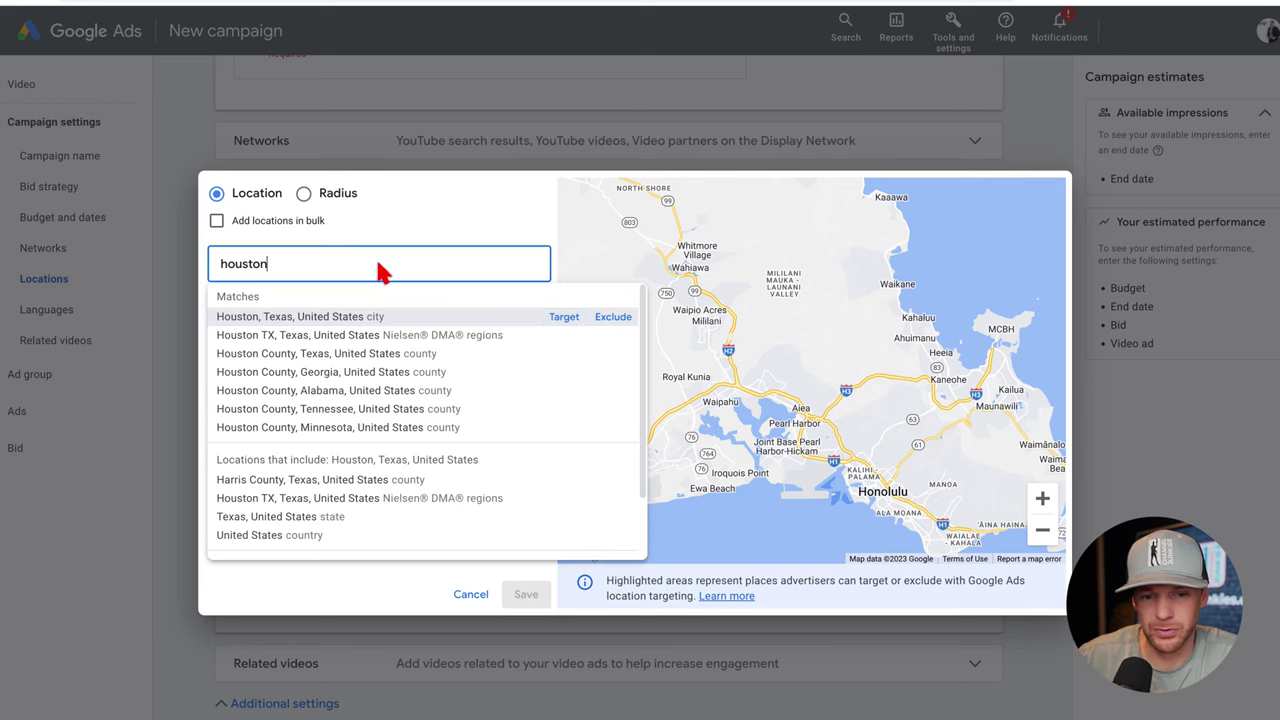
double_click(378, 260)
type("au")
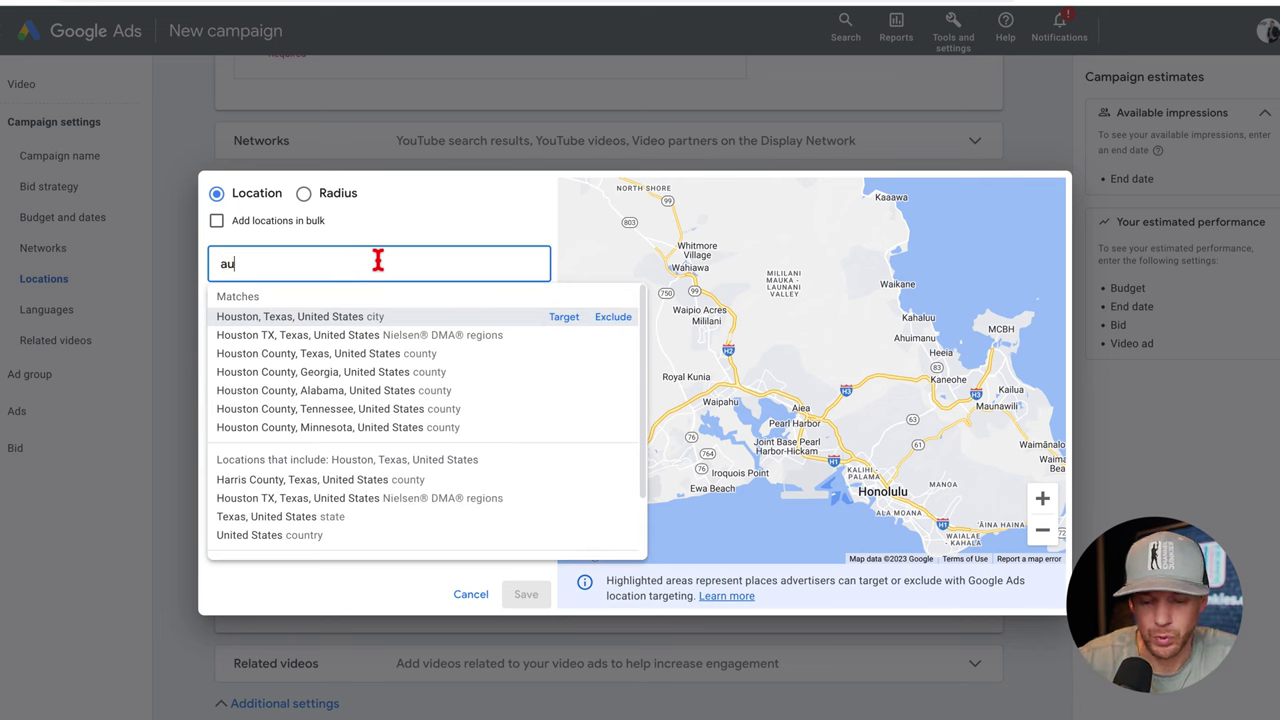
type("stin te")
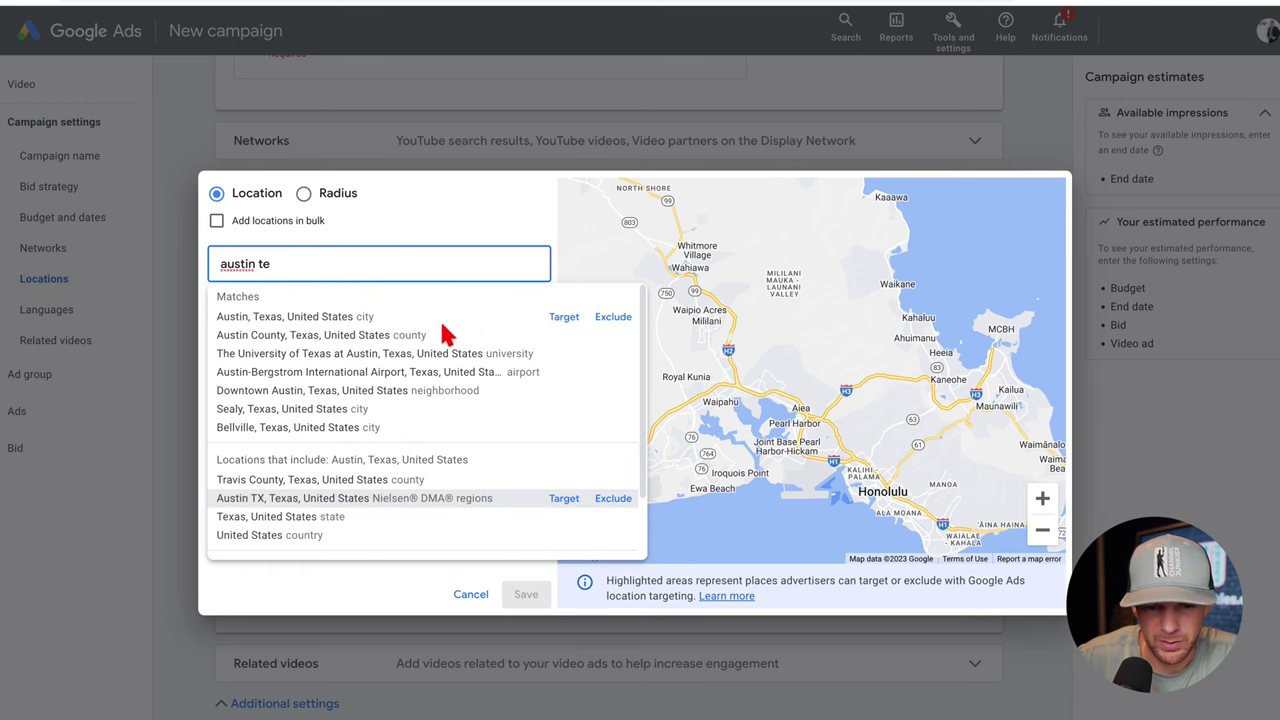
left_click(564, 318)
left_click_drag(711, 377, 646, 351)
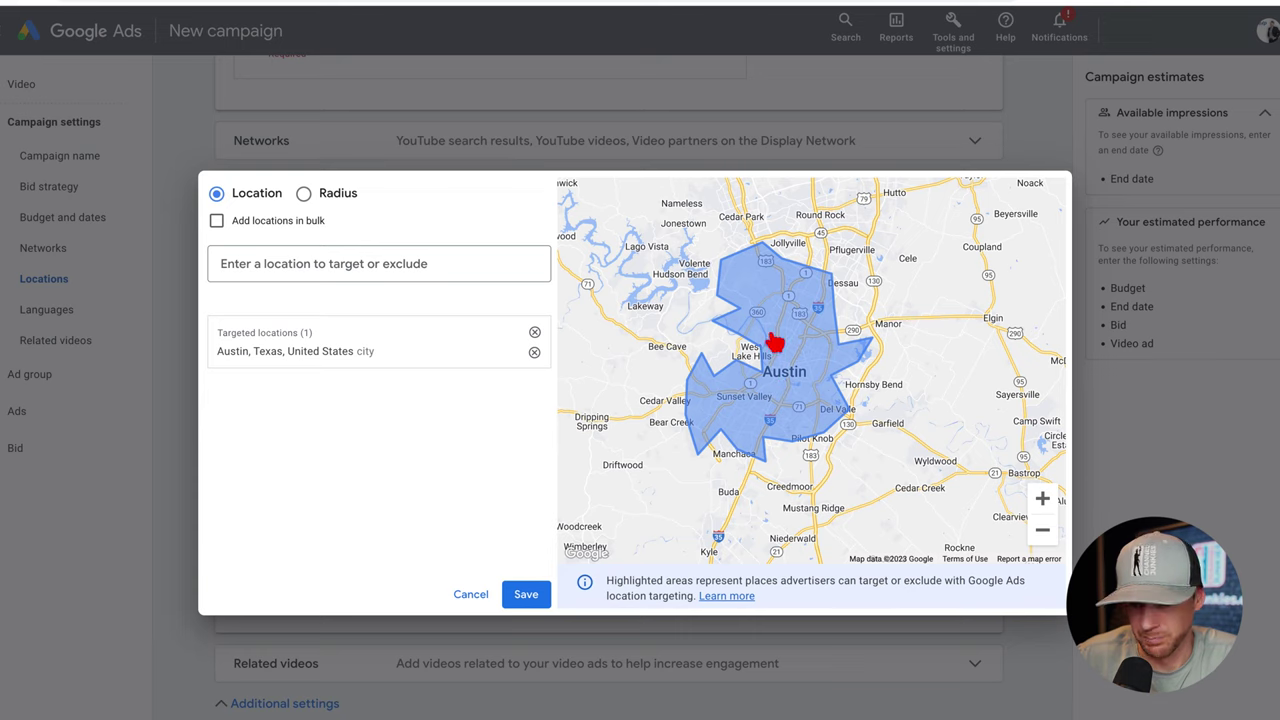
Replace the Austin city target with a radius target of 20 mi around Austin, TX.
left_click(304, 194)
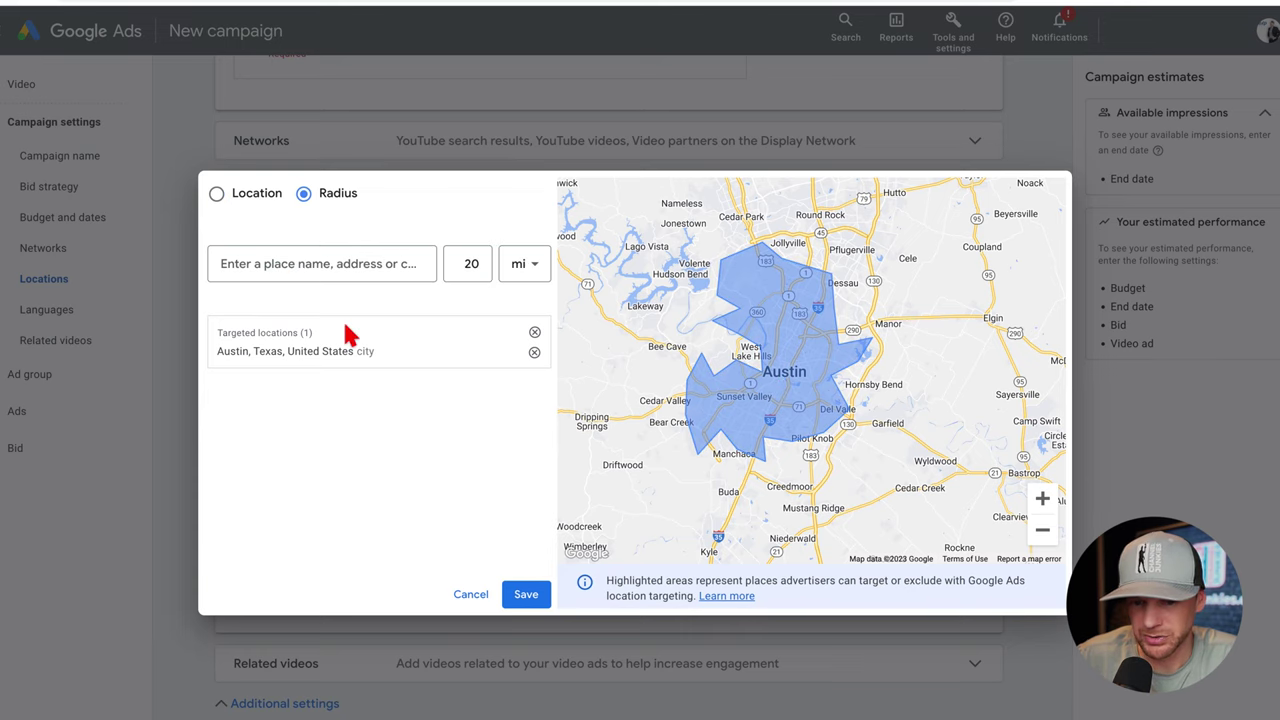
left_click(367, 263)
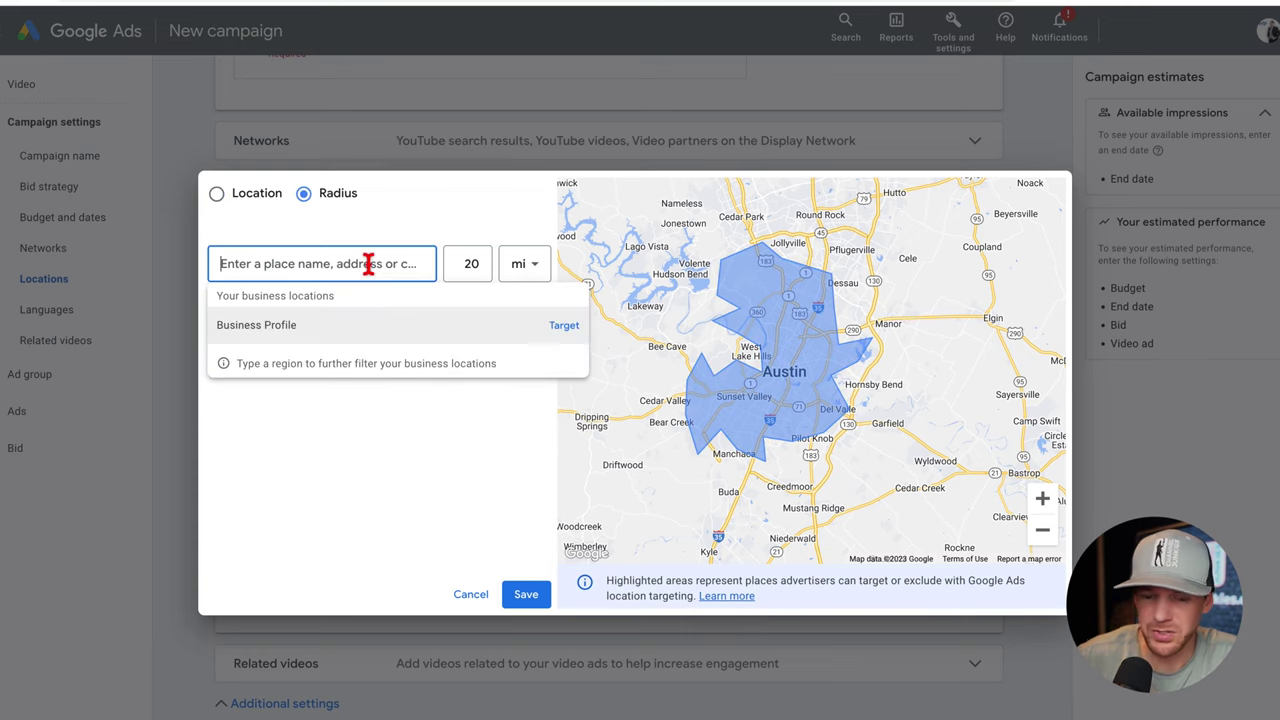
type("austin")
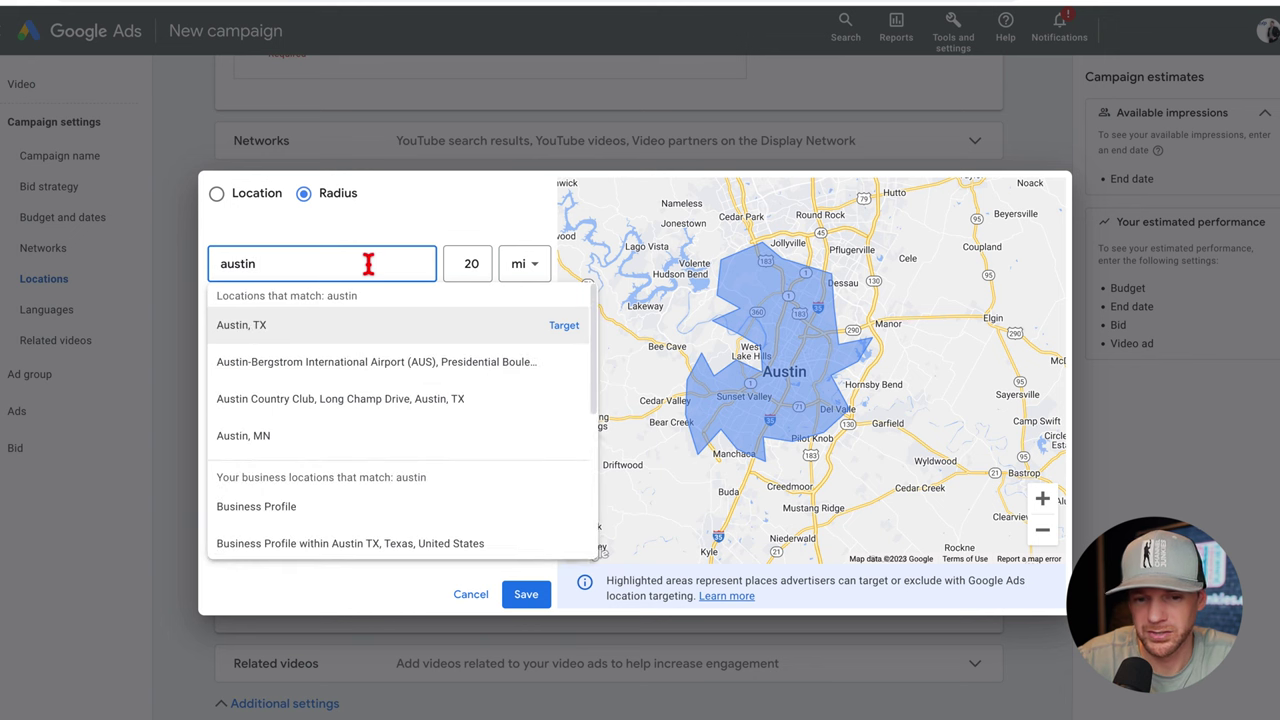
left_click(564, 326)
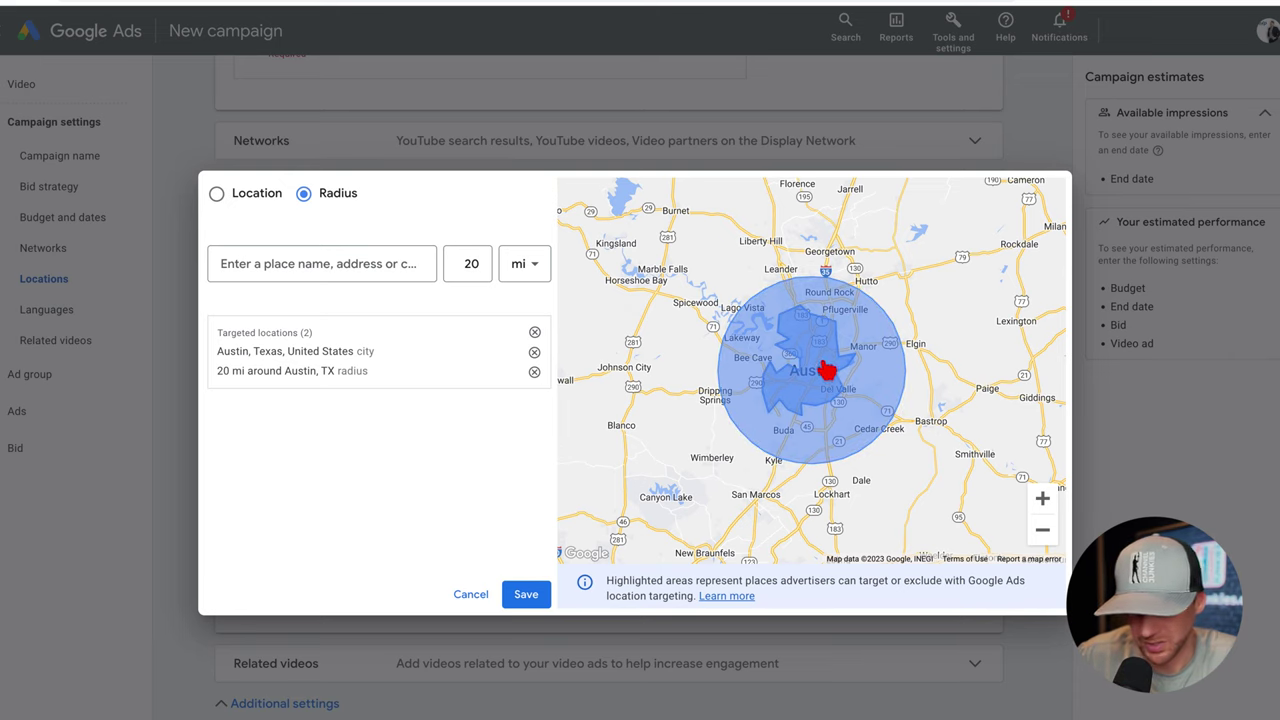
left_click(534, 352)
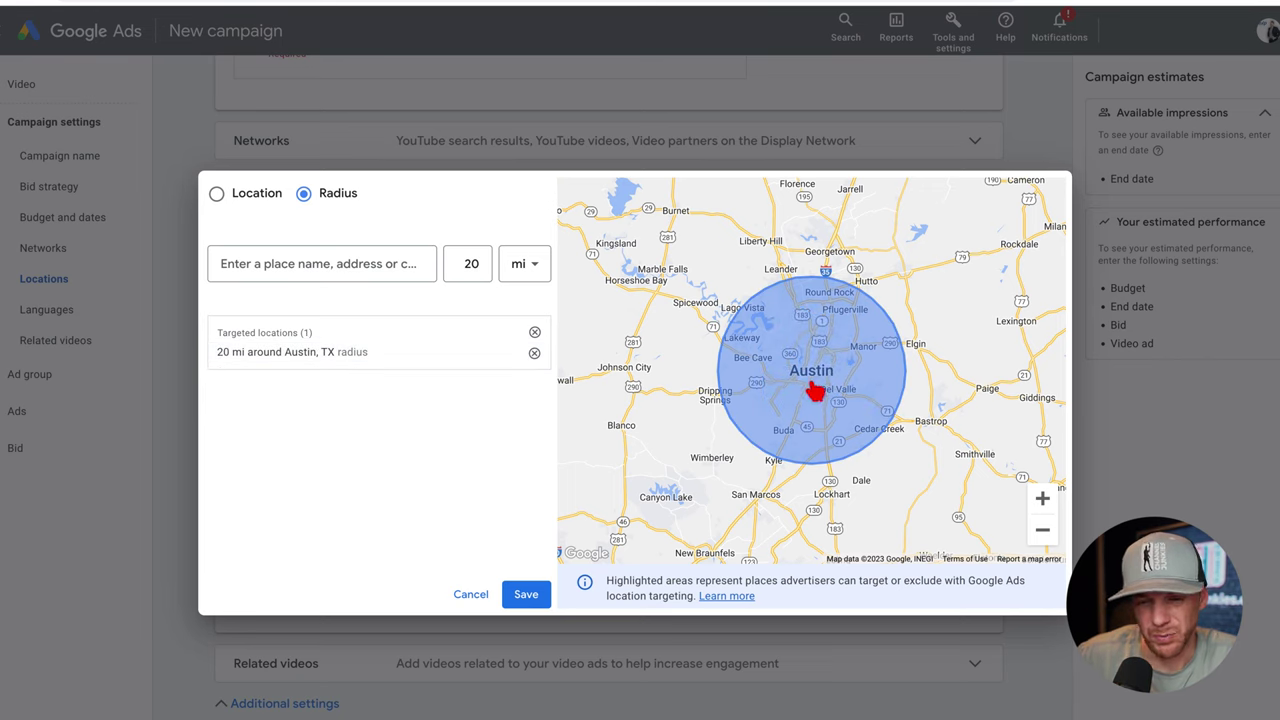
Examine which towns and neighborhoods fall inside the Austin radius area on the map.
left_click_drag(814, 394, 785, 388)
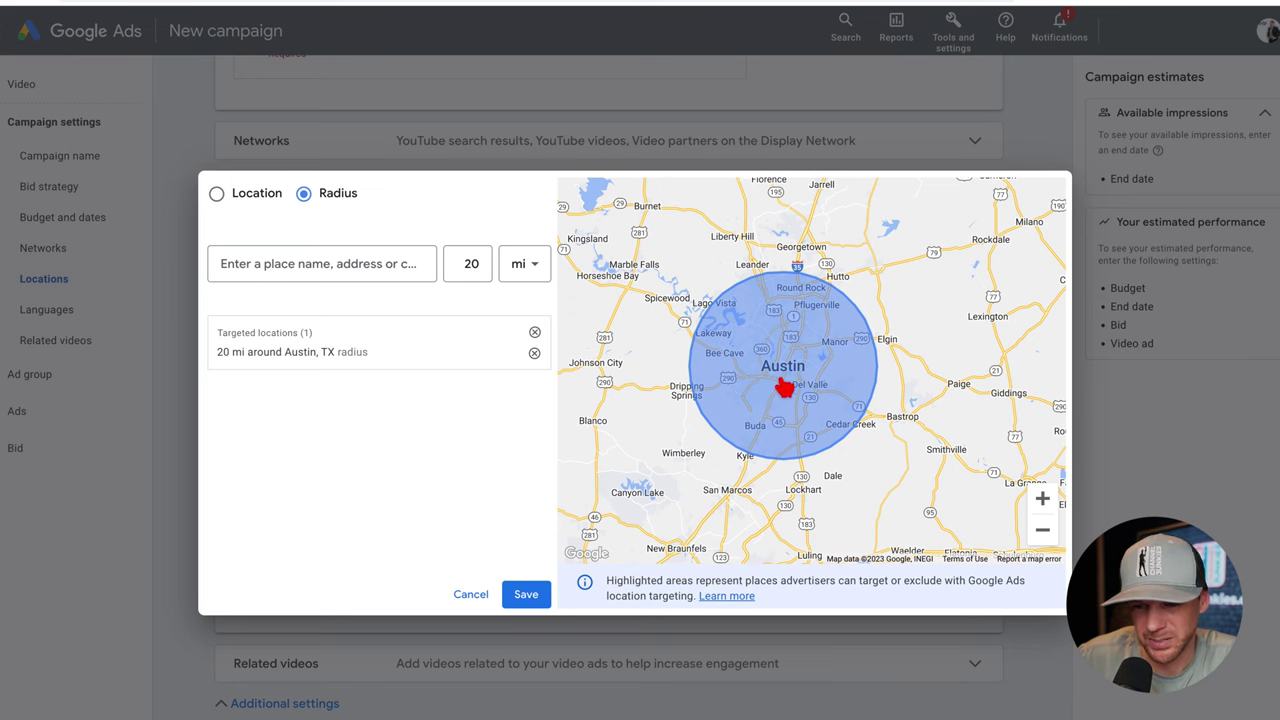
scroll(785, 388, "up", 2)
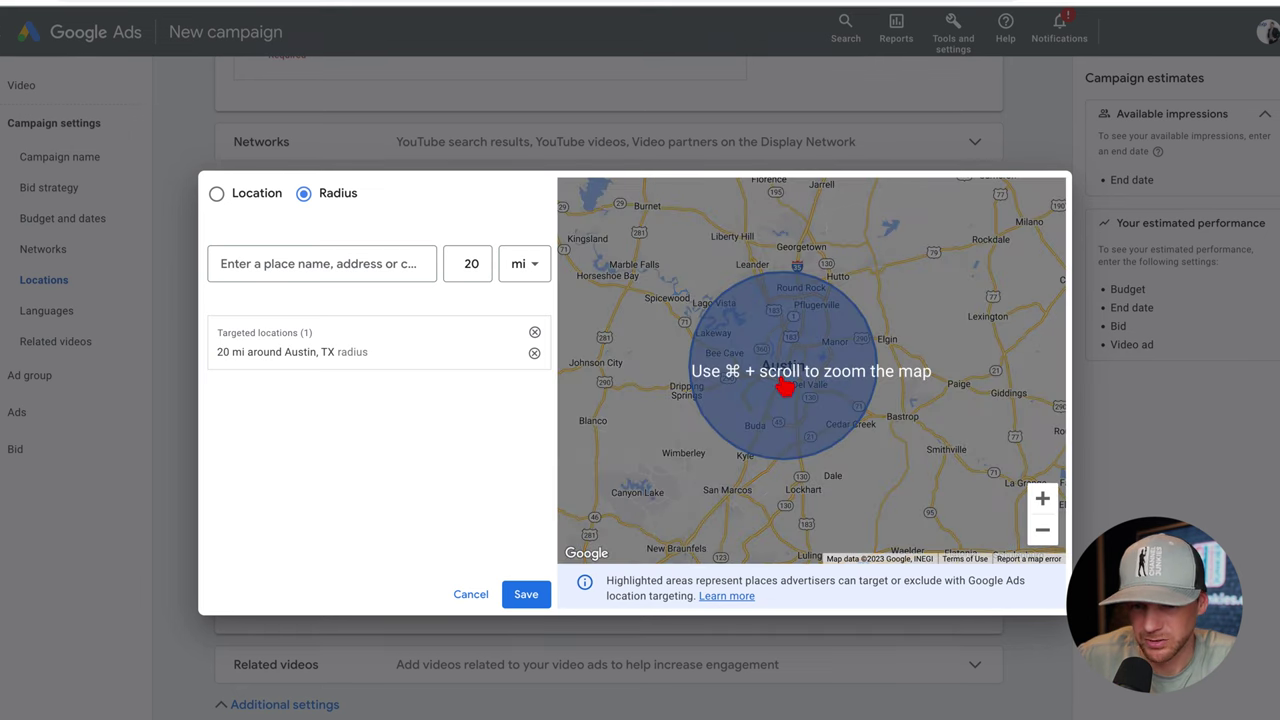
left_click(1042, 497)
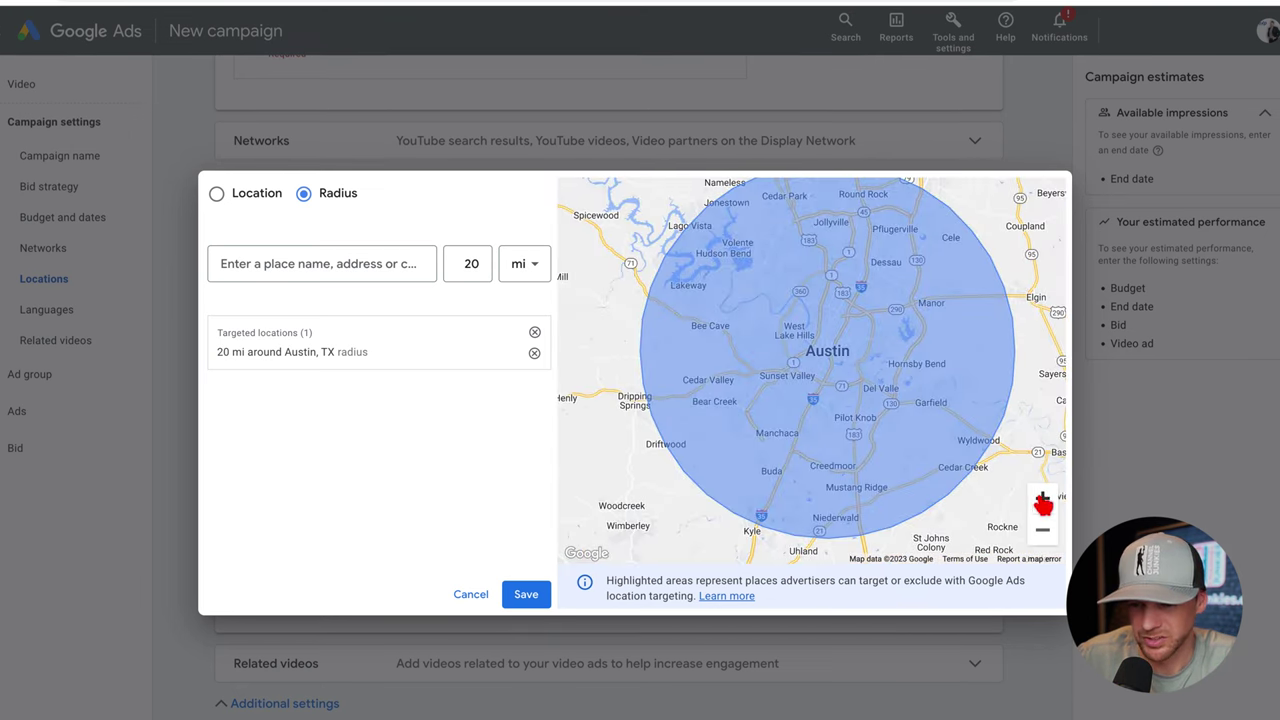
left_click(1042, 497)
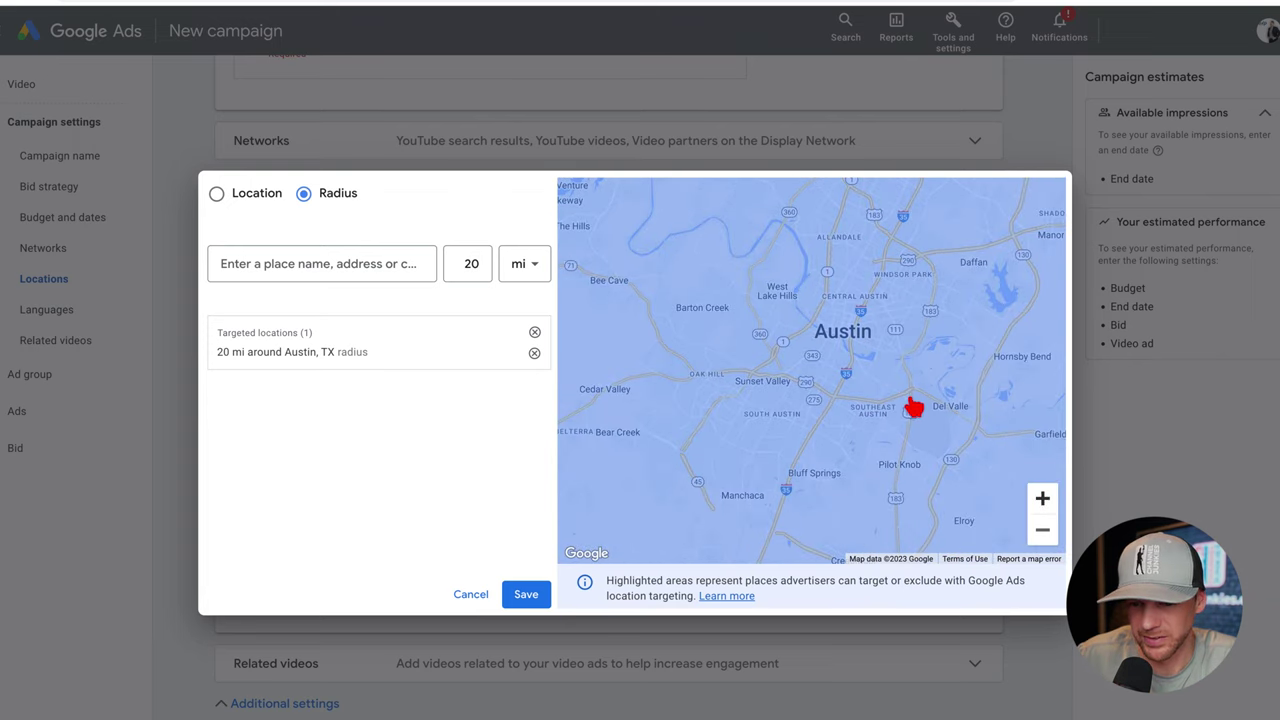
left_click_drag(910, 392, 883, 400)
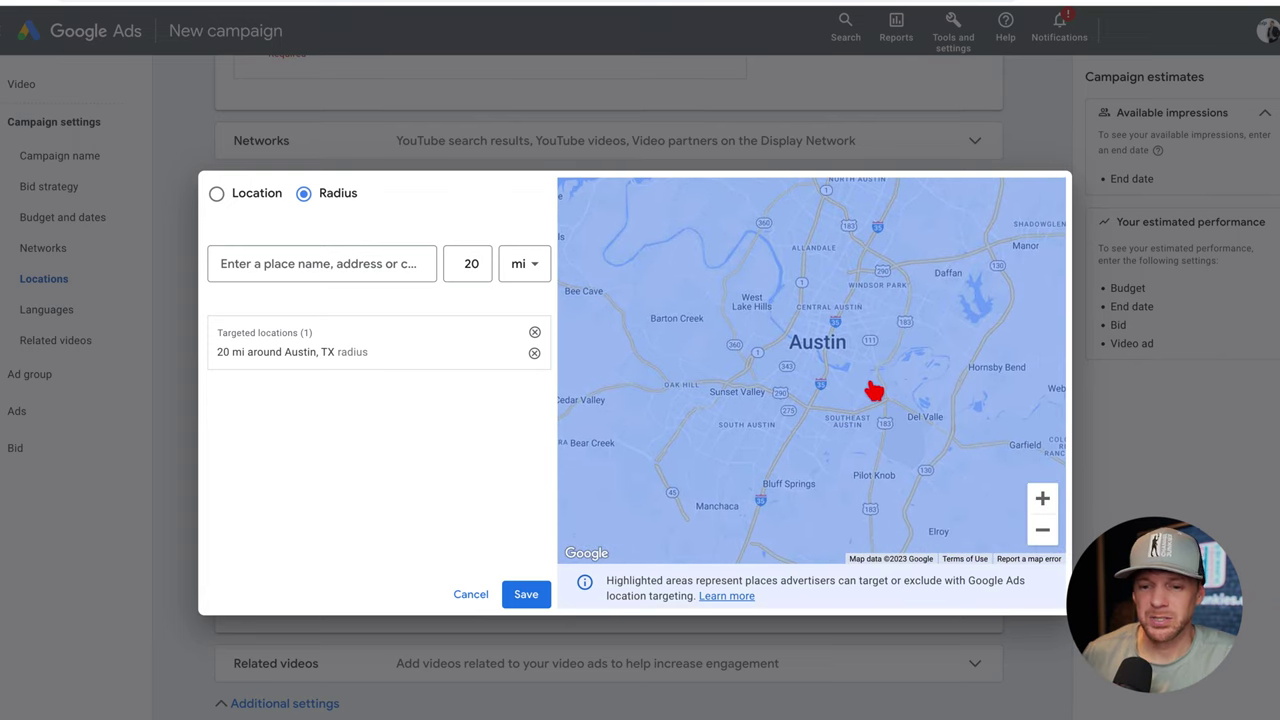
left_click_drag(906, 391, 820, 343)
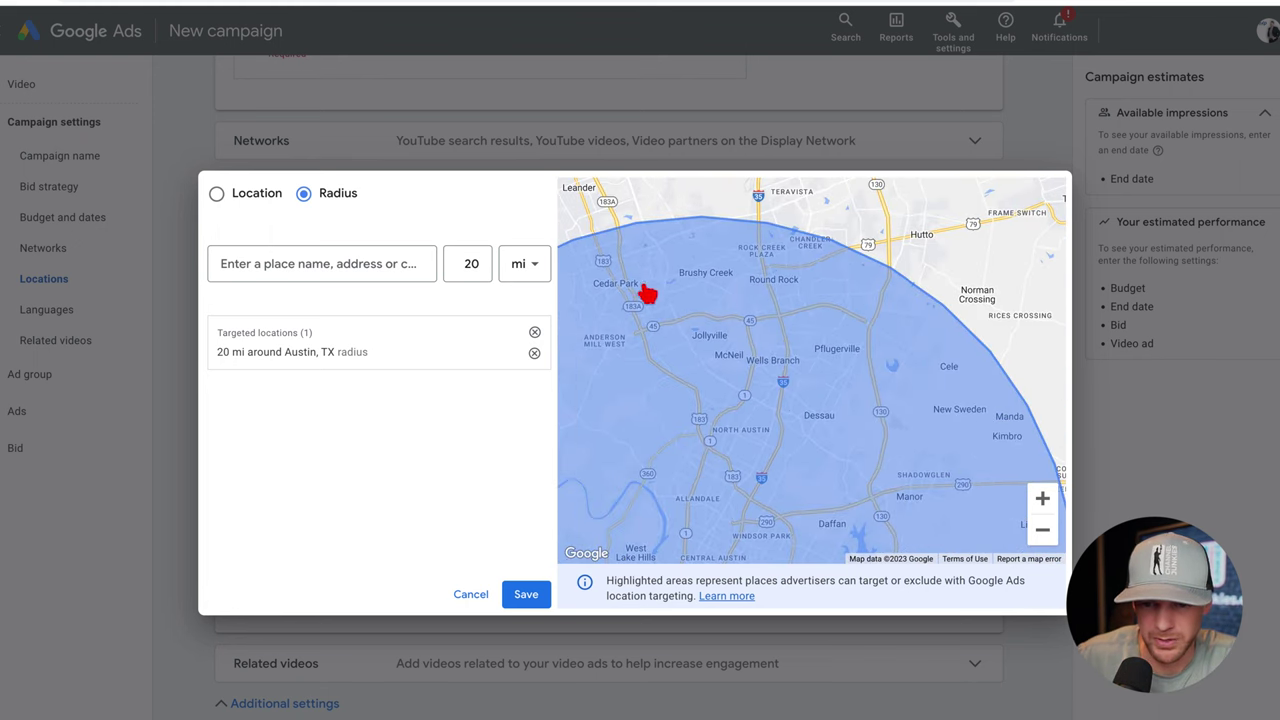
left_click_drag(646, 291, 845, 308)
mouse_move(797, 409)
left_mouse_down()
mouse_move(780, 337)
mouse_move(656, 398)
left_mouse_up()
Replace the Austin radius target with a 20 mi radius target around Cedar Park, TX.
left_click(533, 356)
left_click(389, 265)
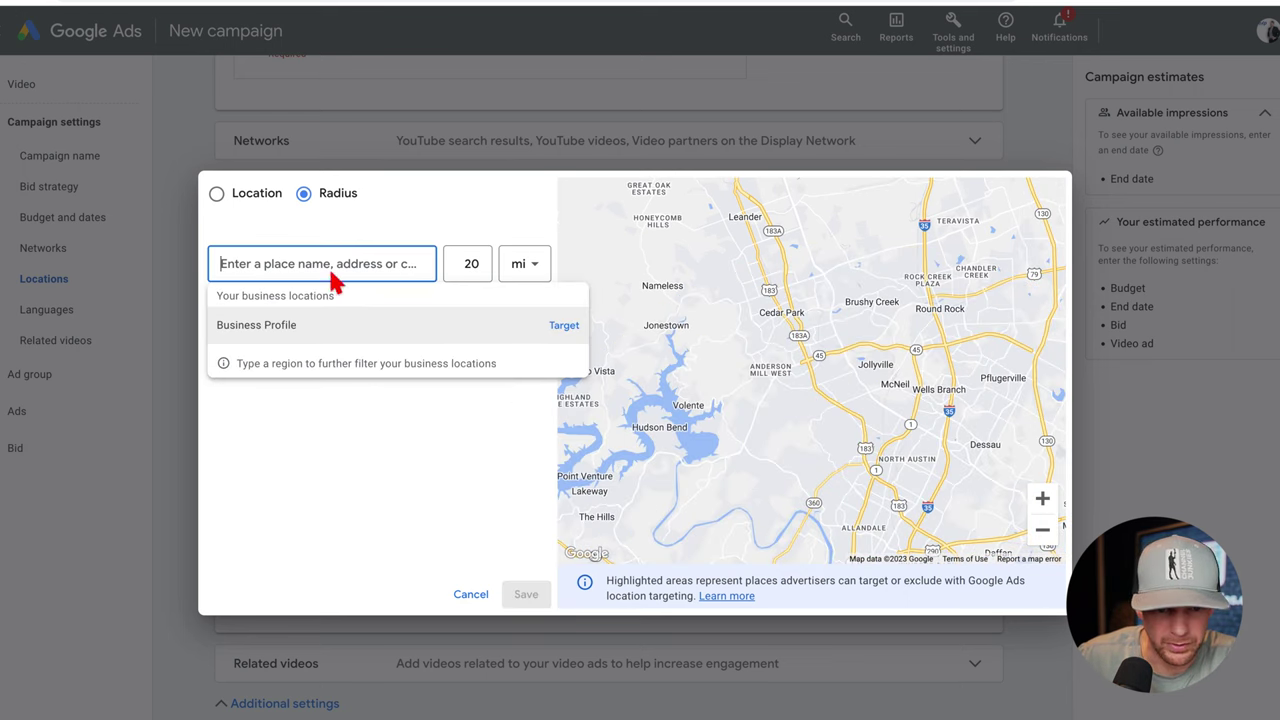
type("cedar park")
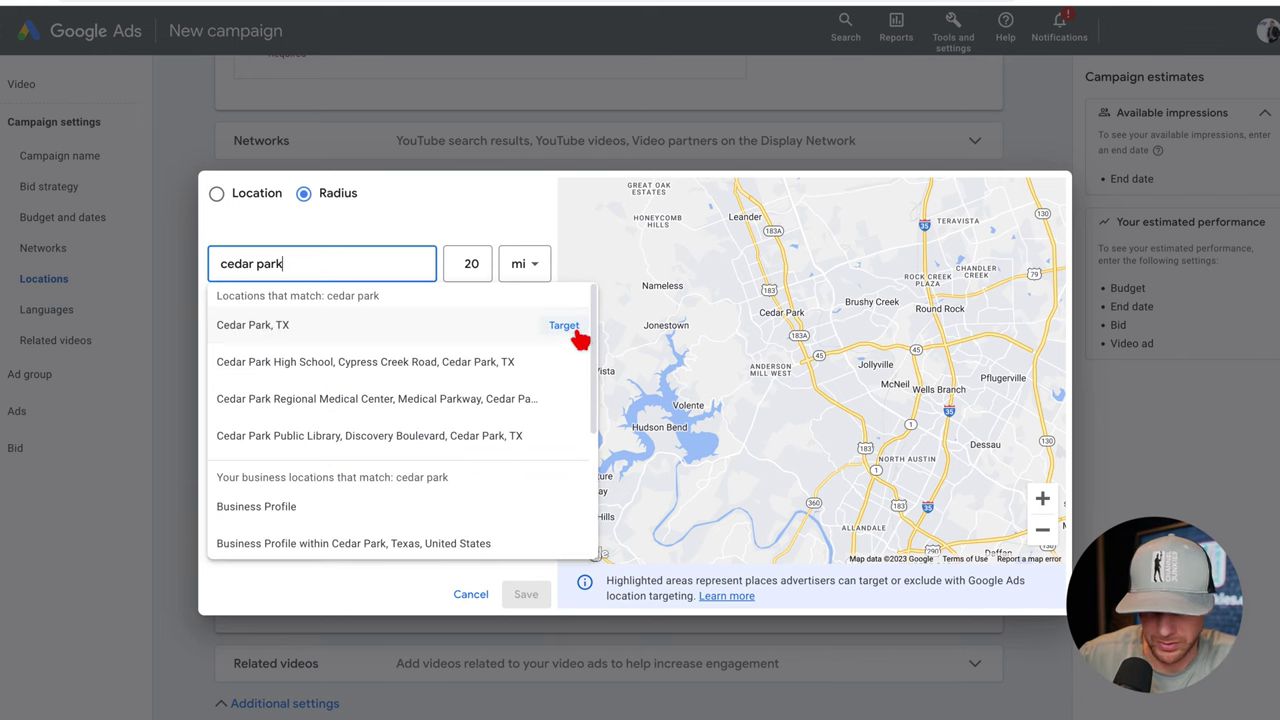
left_click(566, 325)
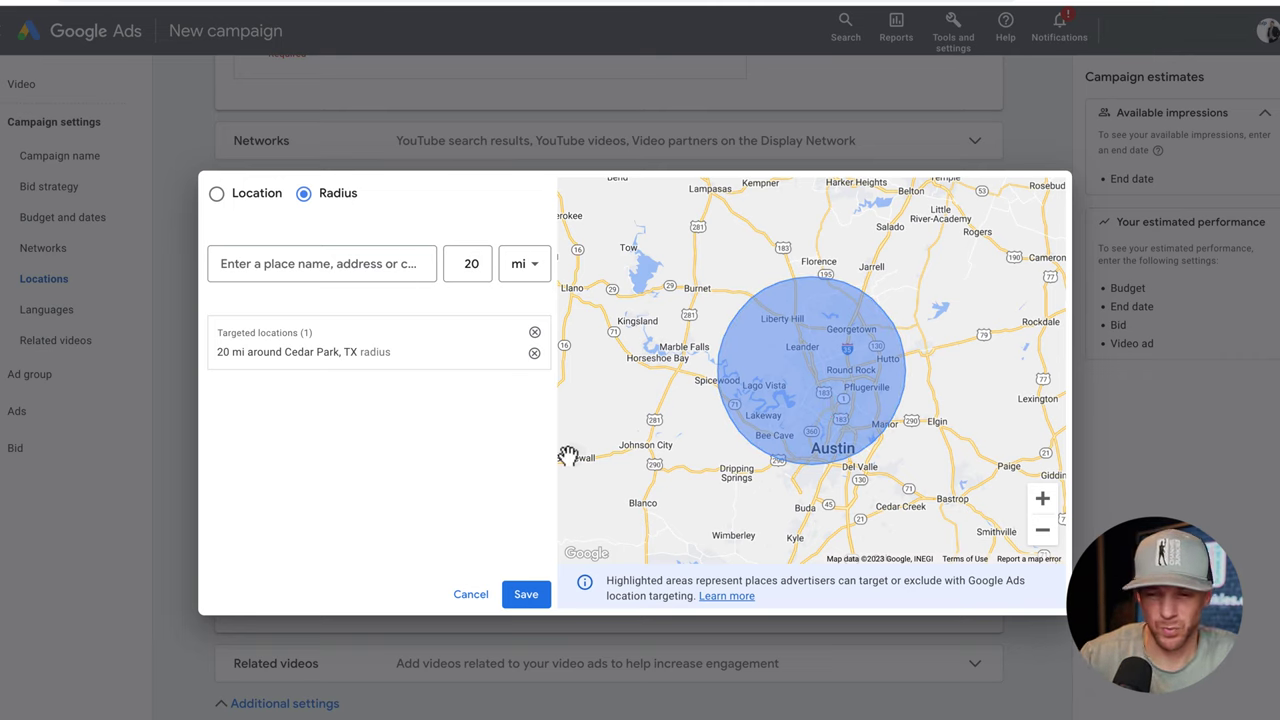
Replace the 20 mi Cedar Park target with a 2 mi radius target around Cedar Park, TX, and inspect its coverage on the map.
left_click(485, 276)
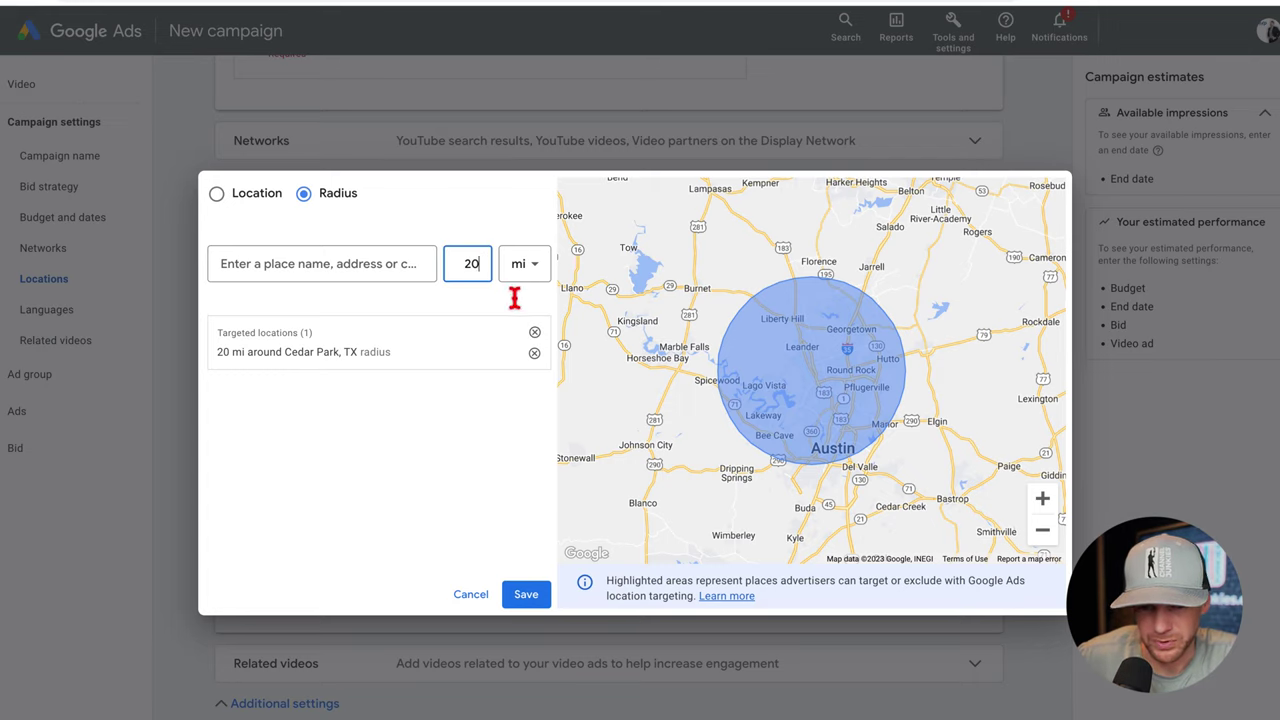
key("BackSpace")
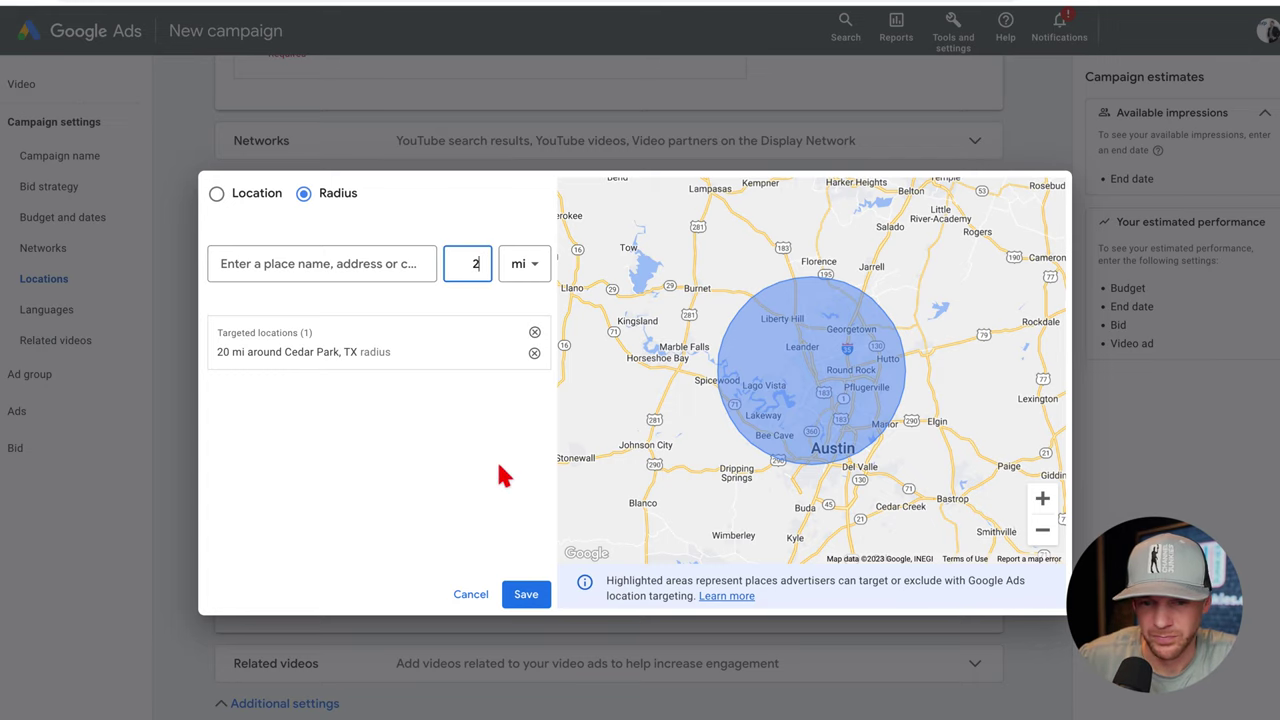
left_click(369, 263)
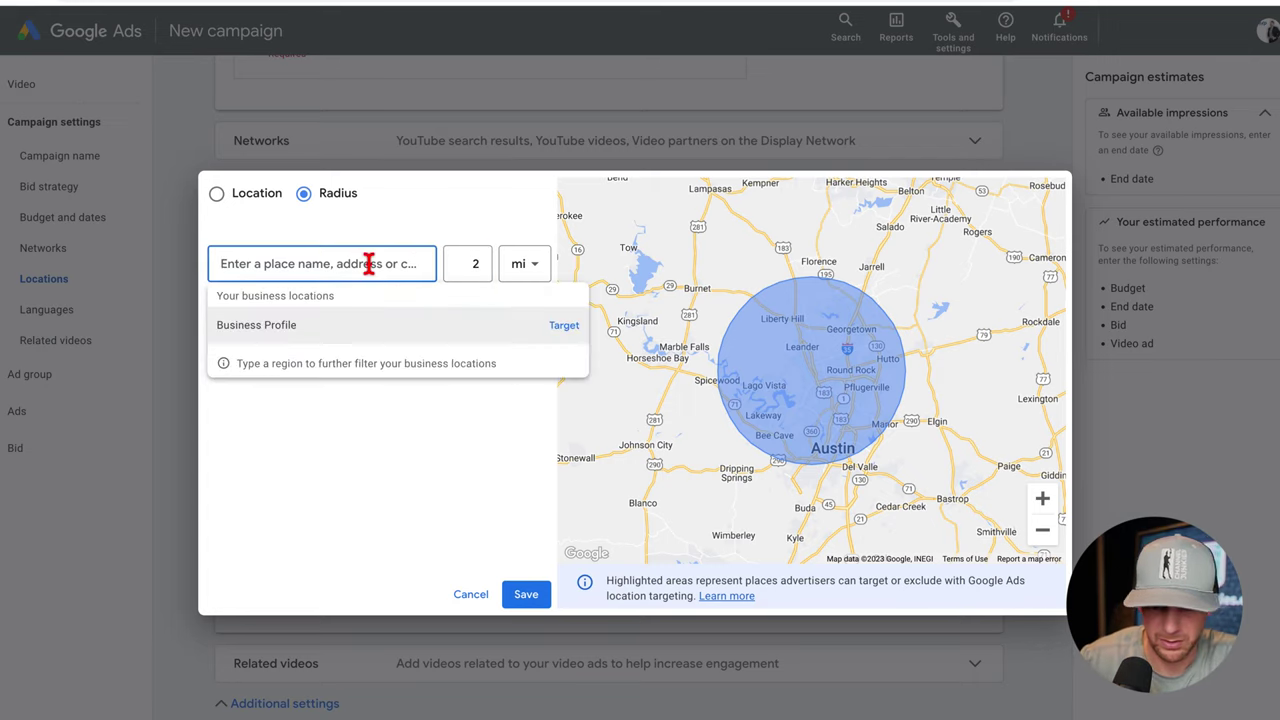
type("cedar park")
left_click(562, 330)
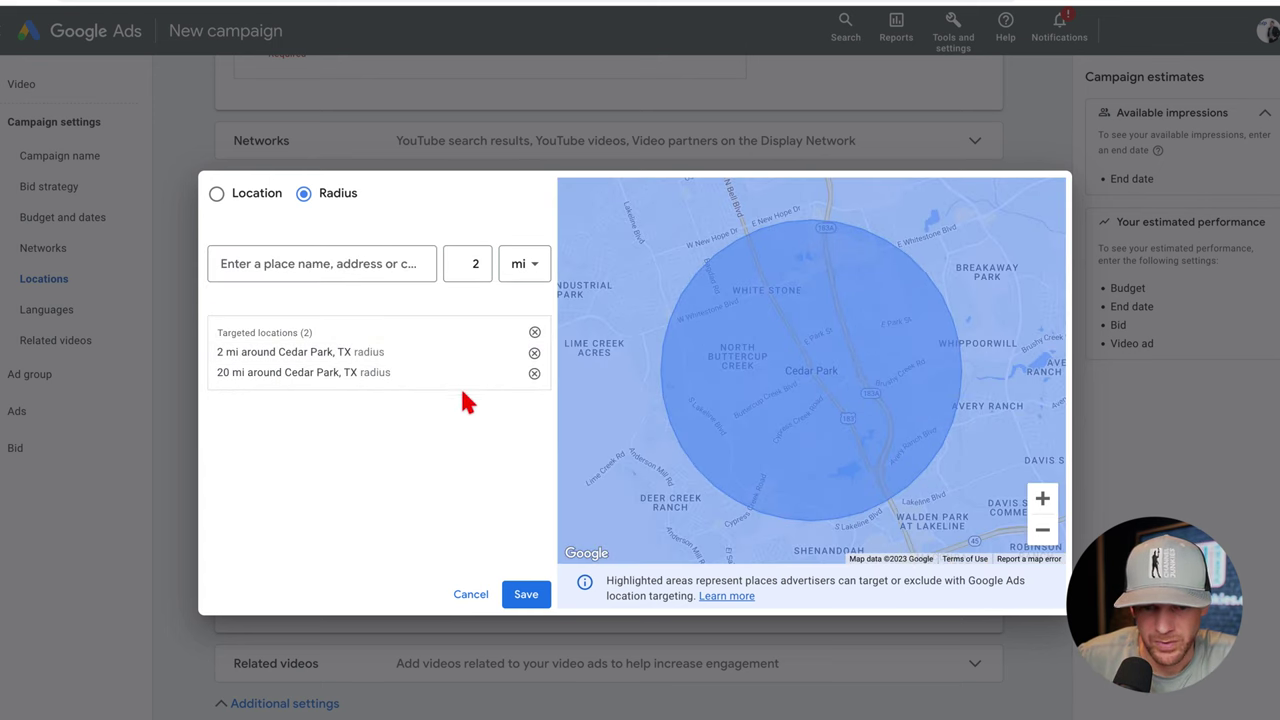
left_click(534, 373)
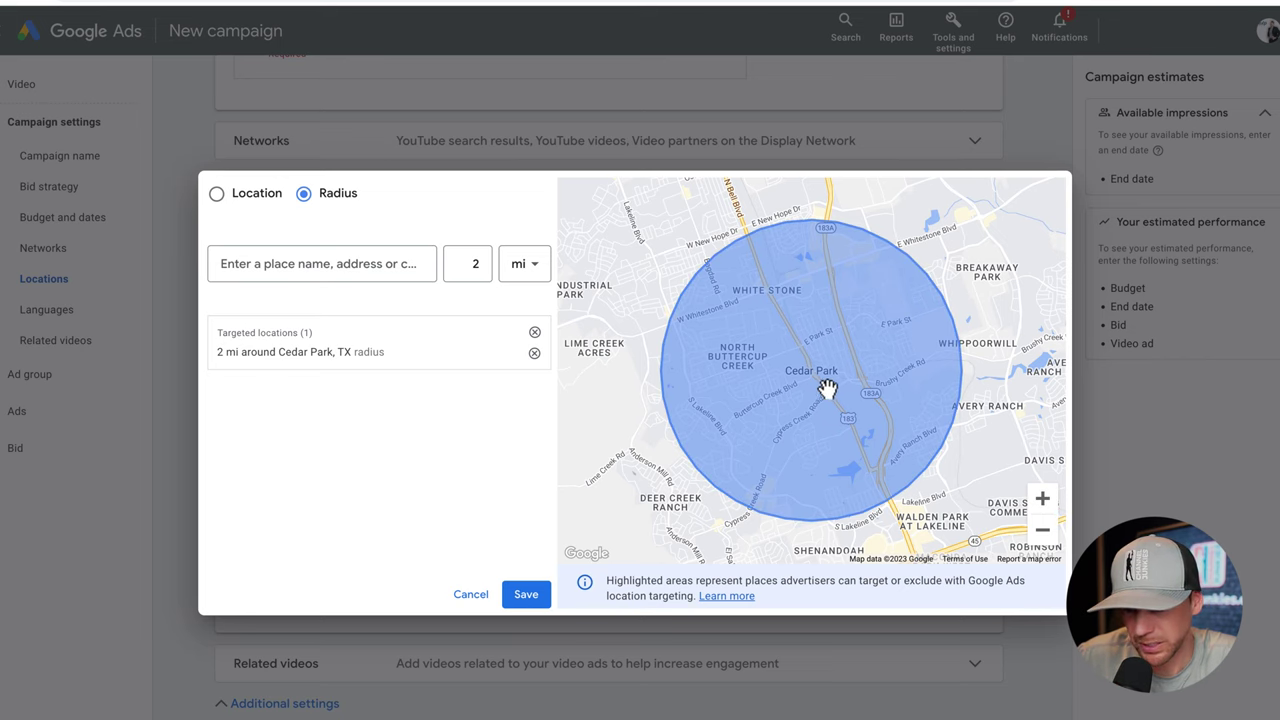
left_click_drag(983, 477, 948, 447)
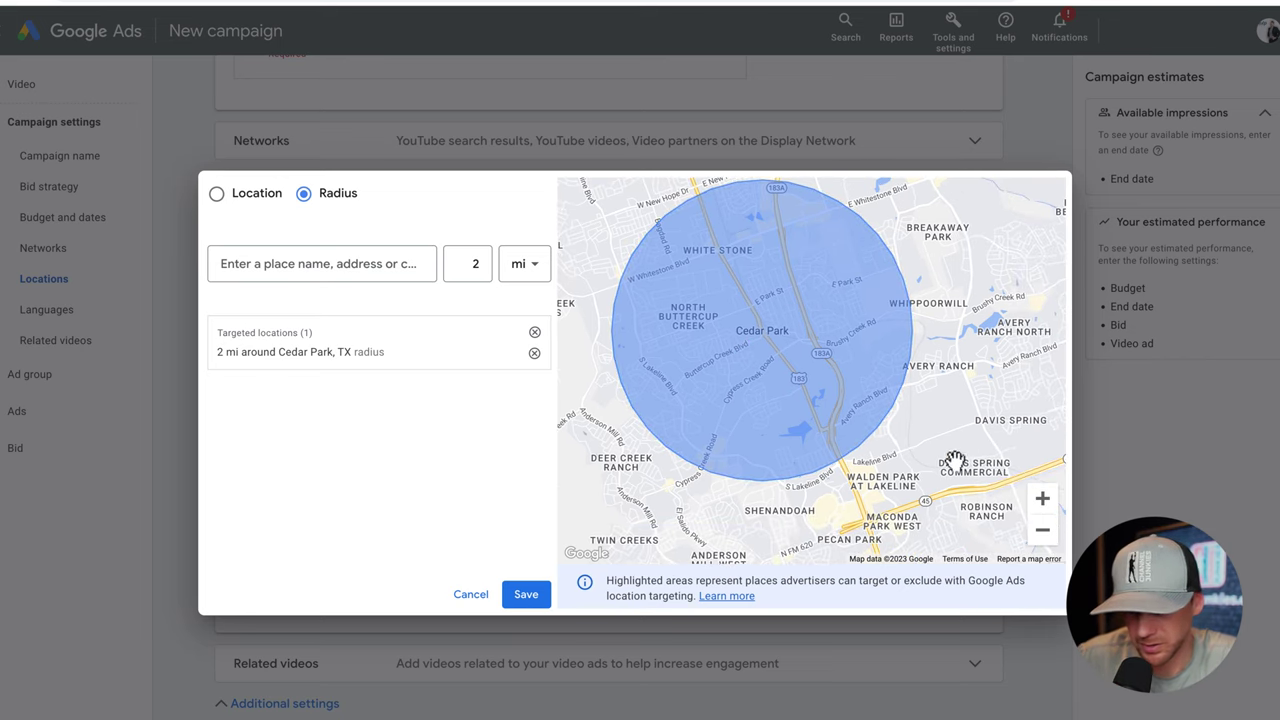
left_click(1042, 500)
left_click_drag(793, 332, 914, 423)
left_click(1042, 532)
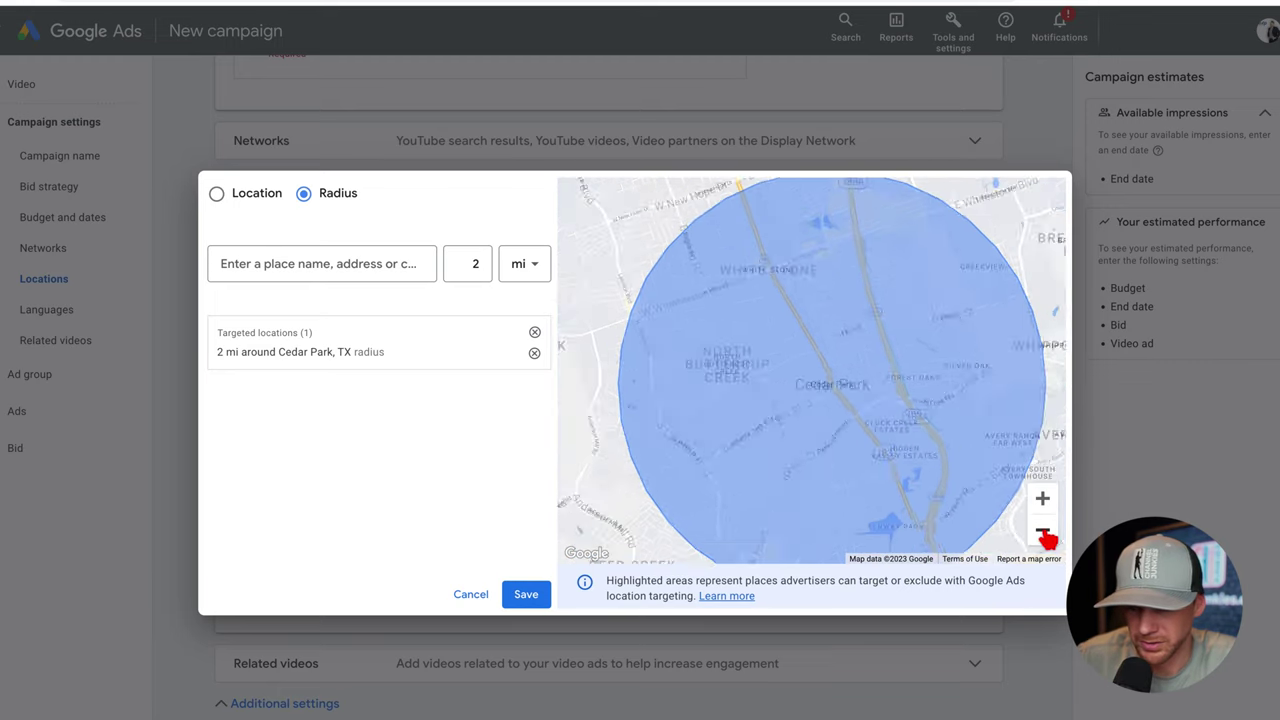
Target a 2 mi radius around Cedar Park High School on Cypress Creek Road, and remove that target again.
left_click(385, 270)
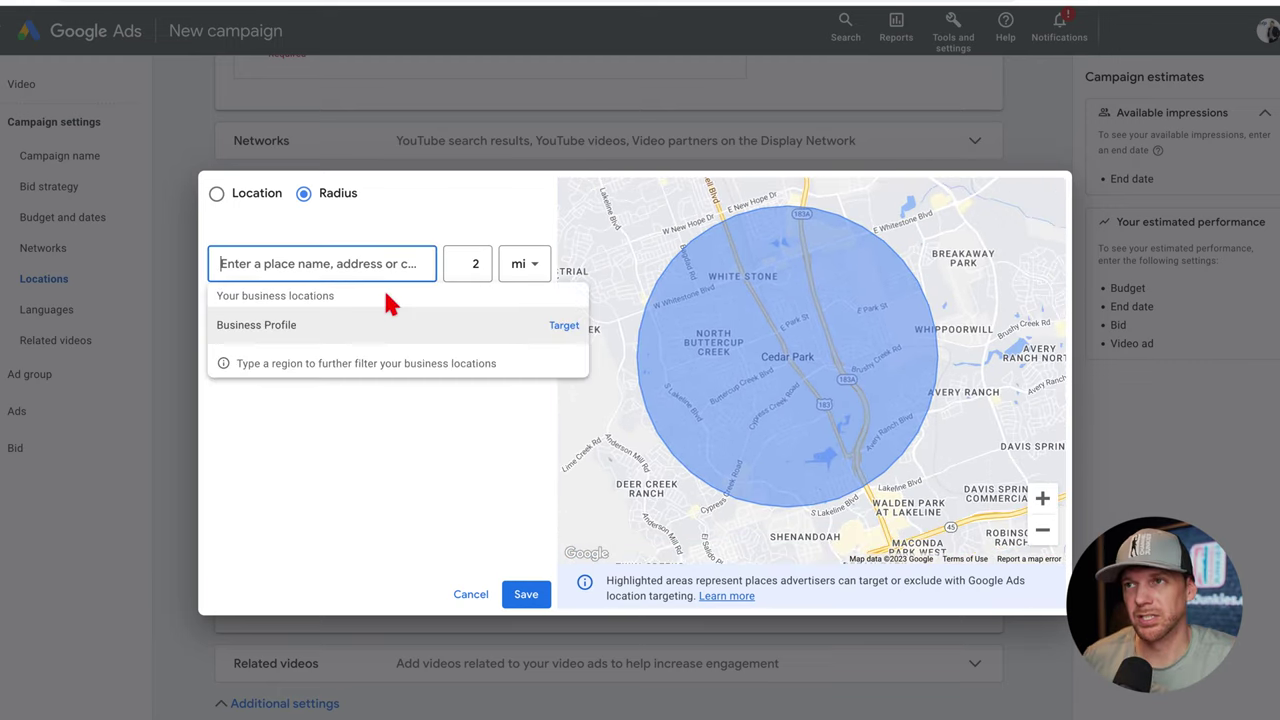
type("cedar")
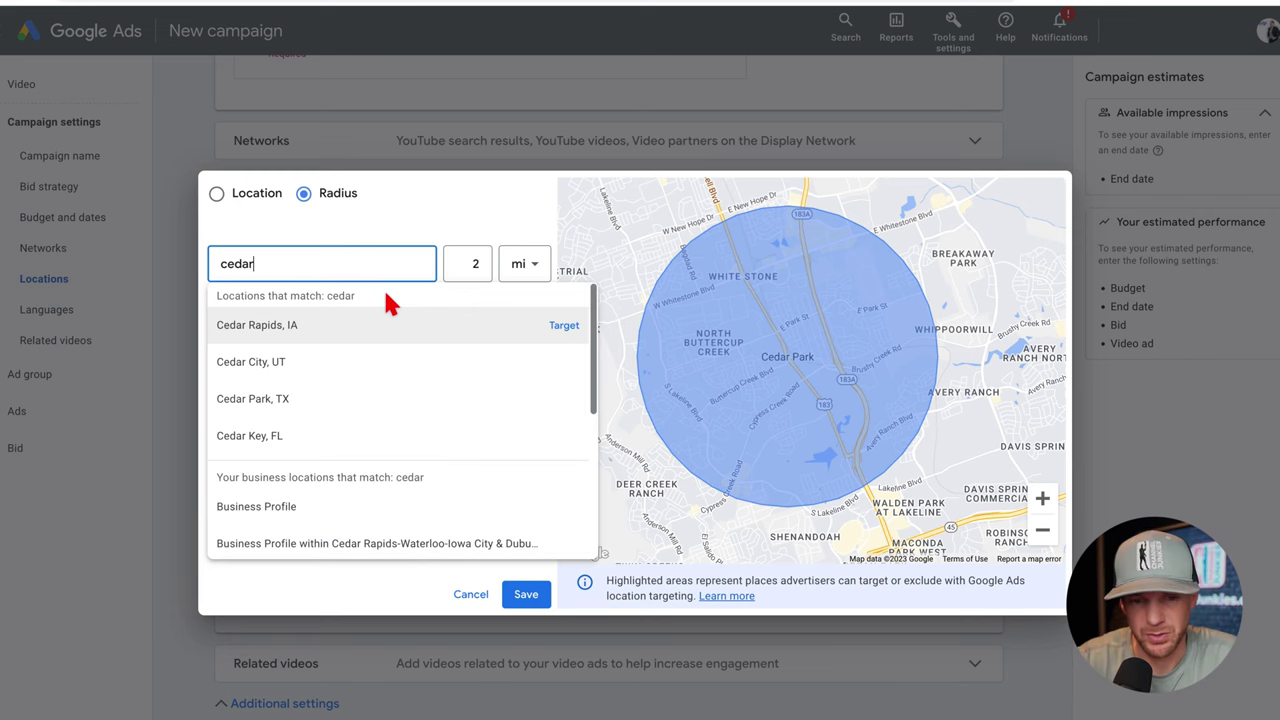
type(" park")
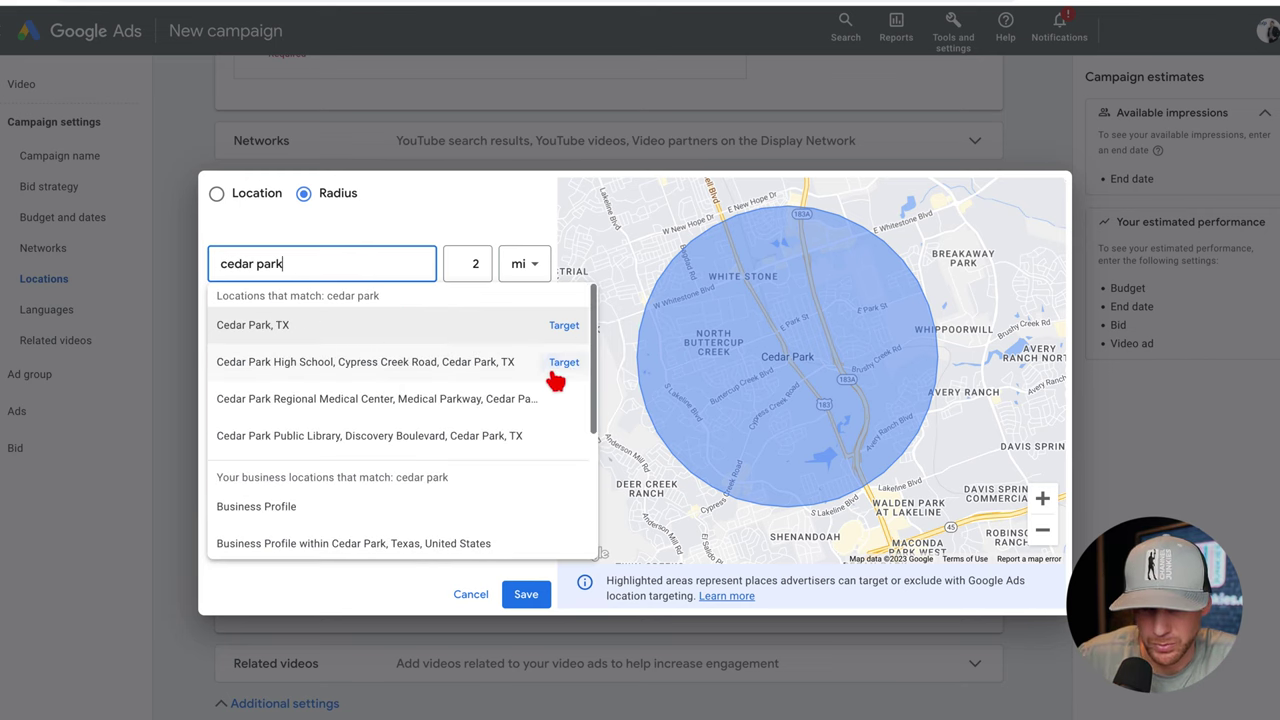
left_click(563, 362)
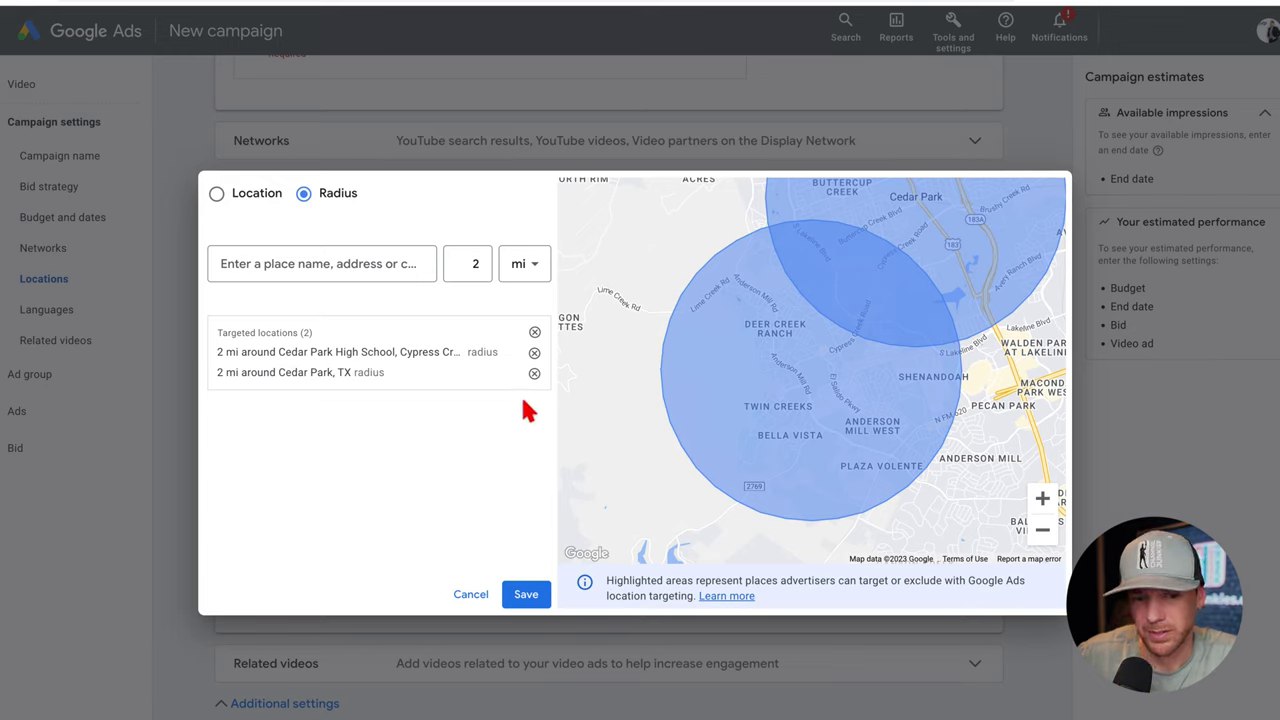
left_click(534, 353)
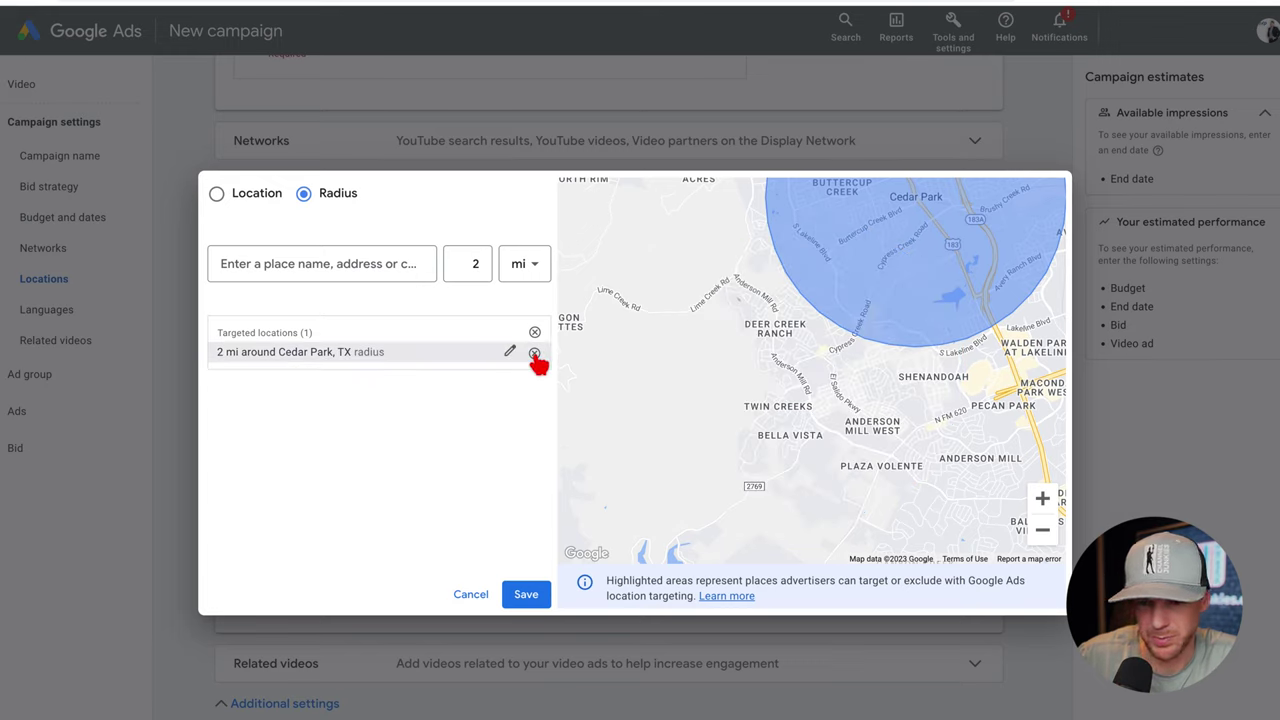
left_click_drag(849, 400, 1001, 507)
left_click_drag(923, 426, 883, 429)
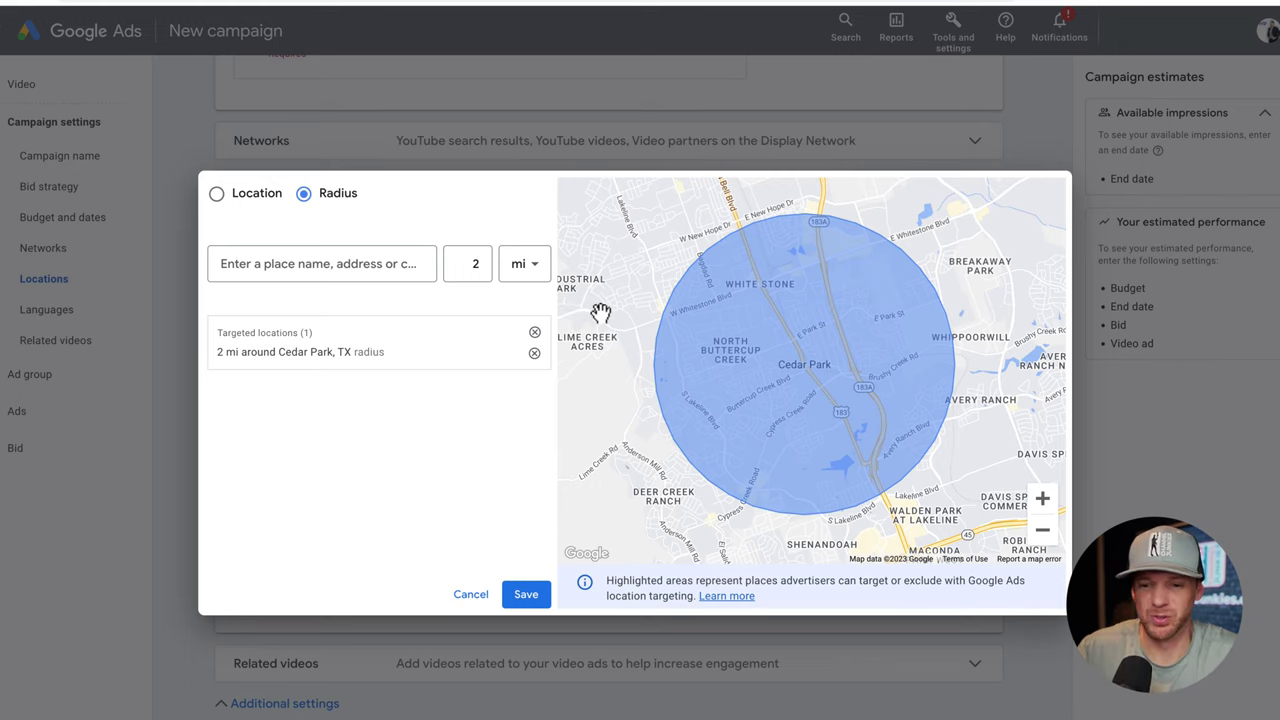
Look up "disney" and replace the Cedar Park target with a 2 mi radius target around Disney World, Orlando, FL.
left_click(310, 266)
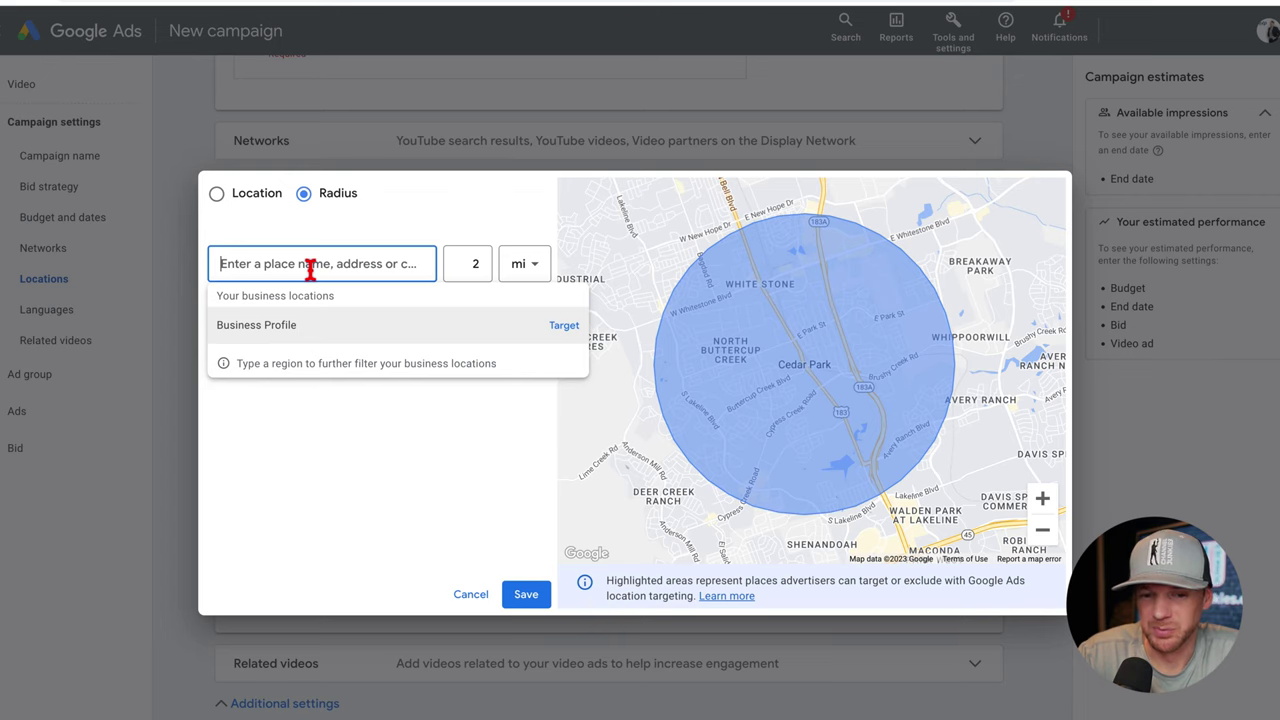
type("isney")
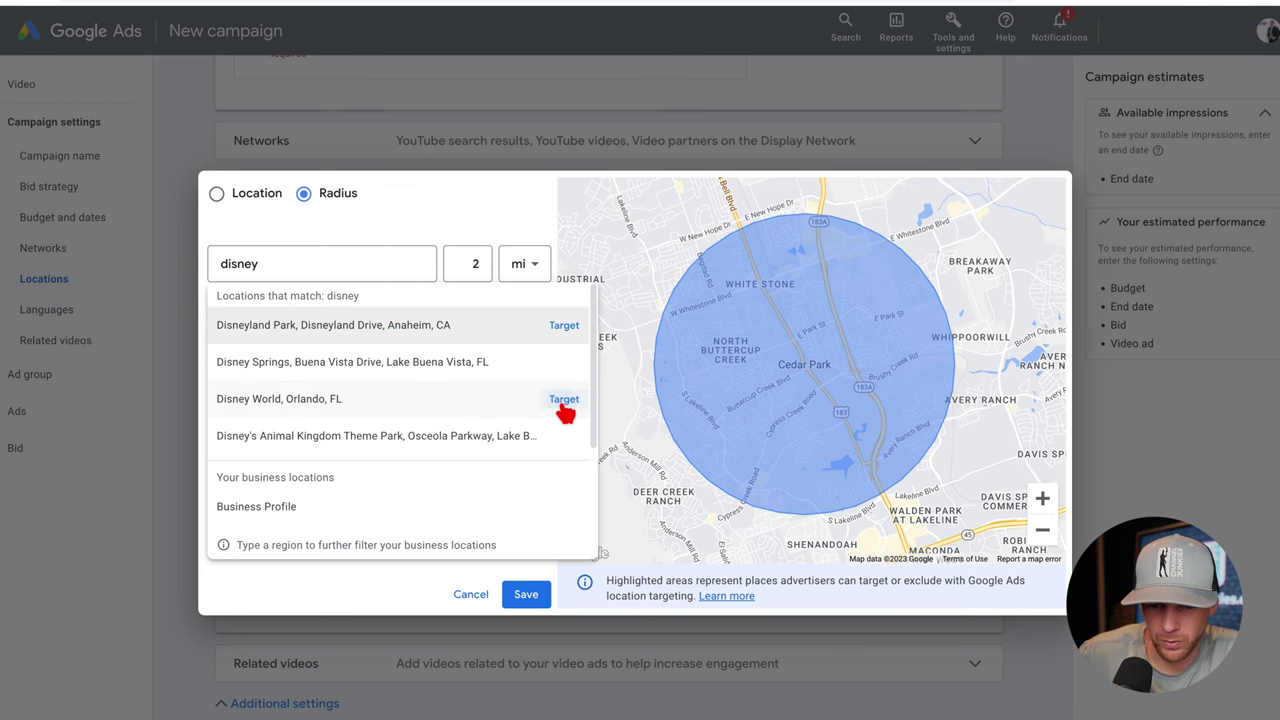
left_click(563, 399)
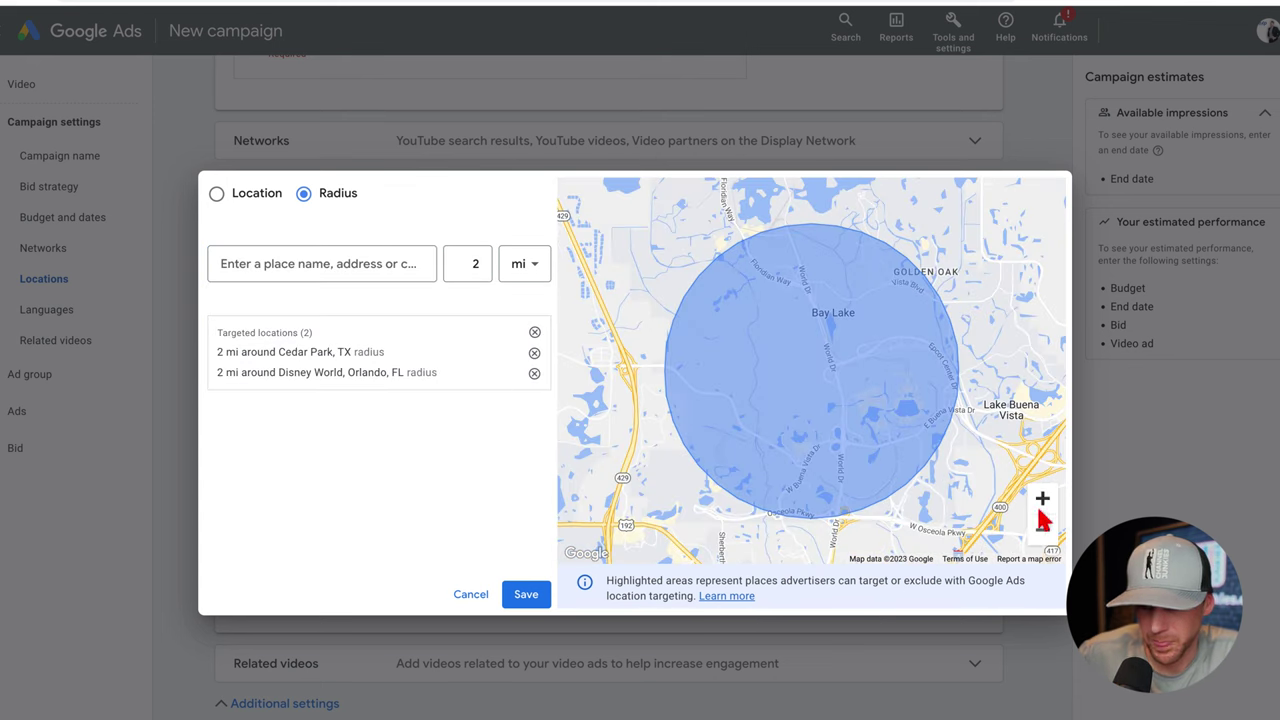
left_click(534, 354)
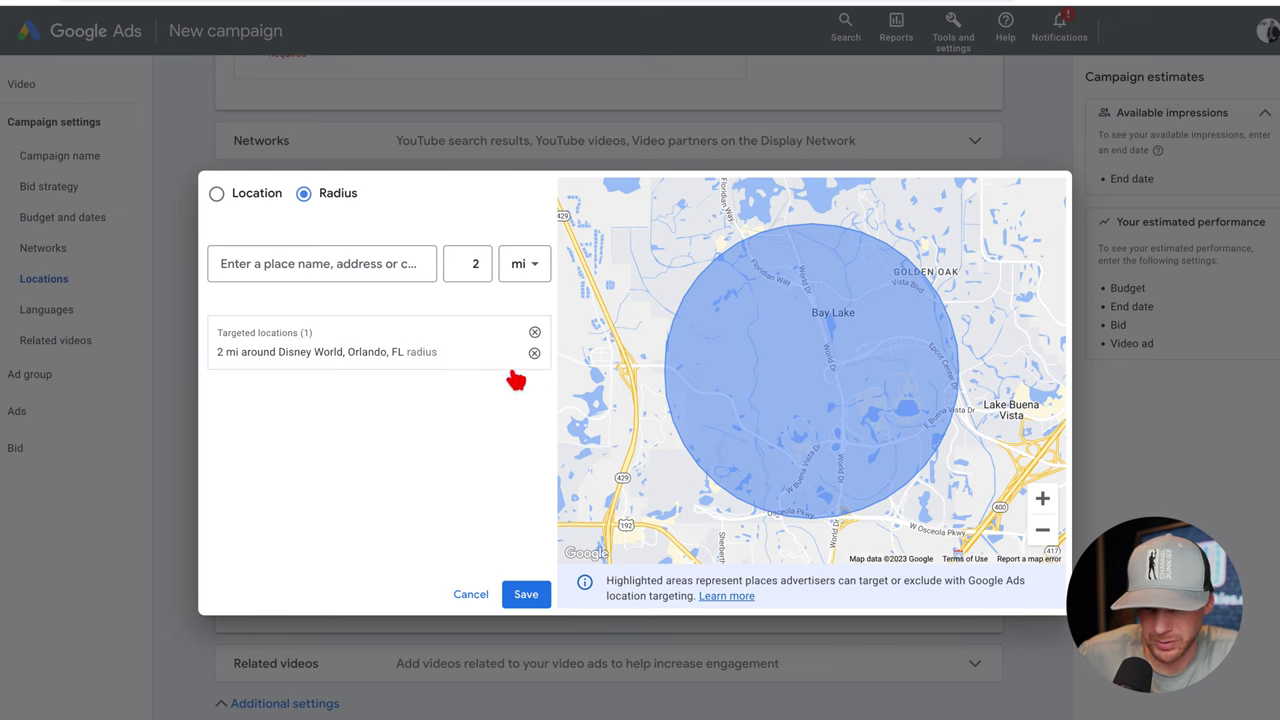
left_click(1042, 529)
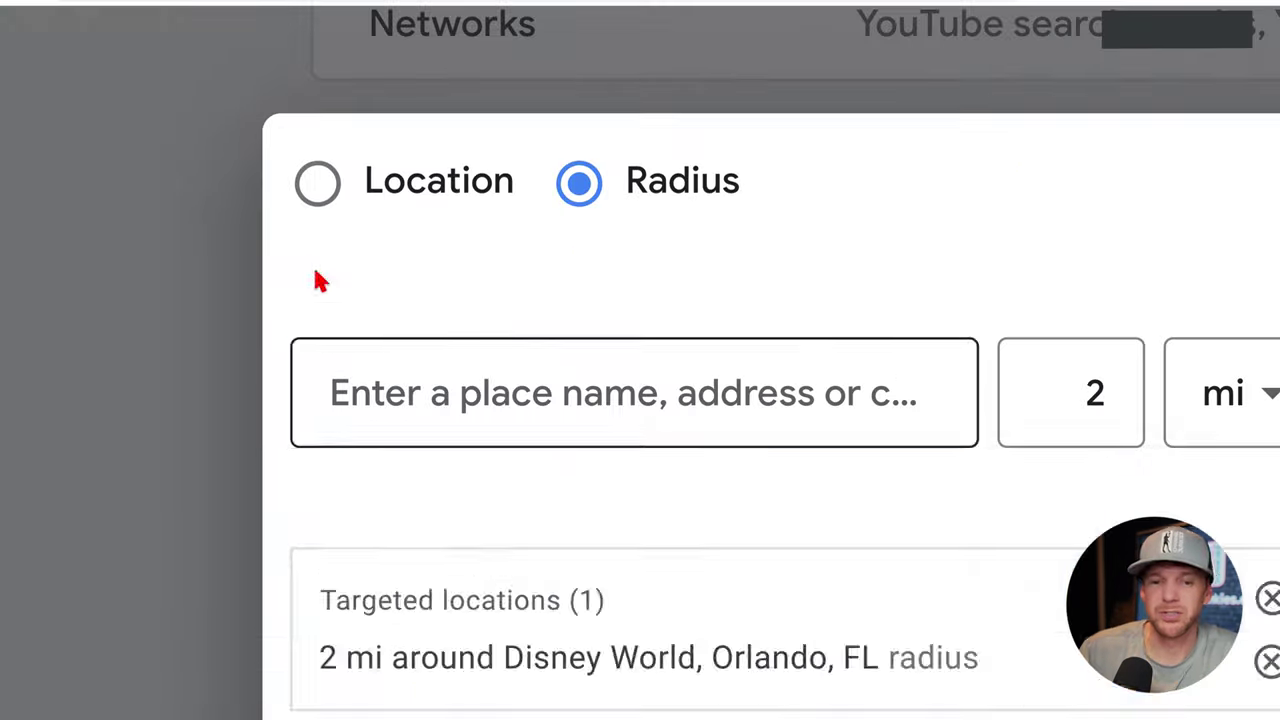
left_click(297, 256)
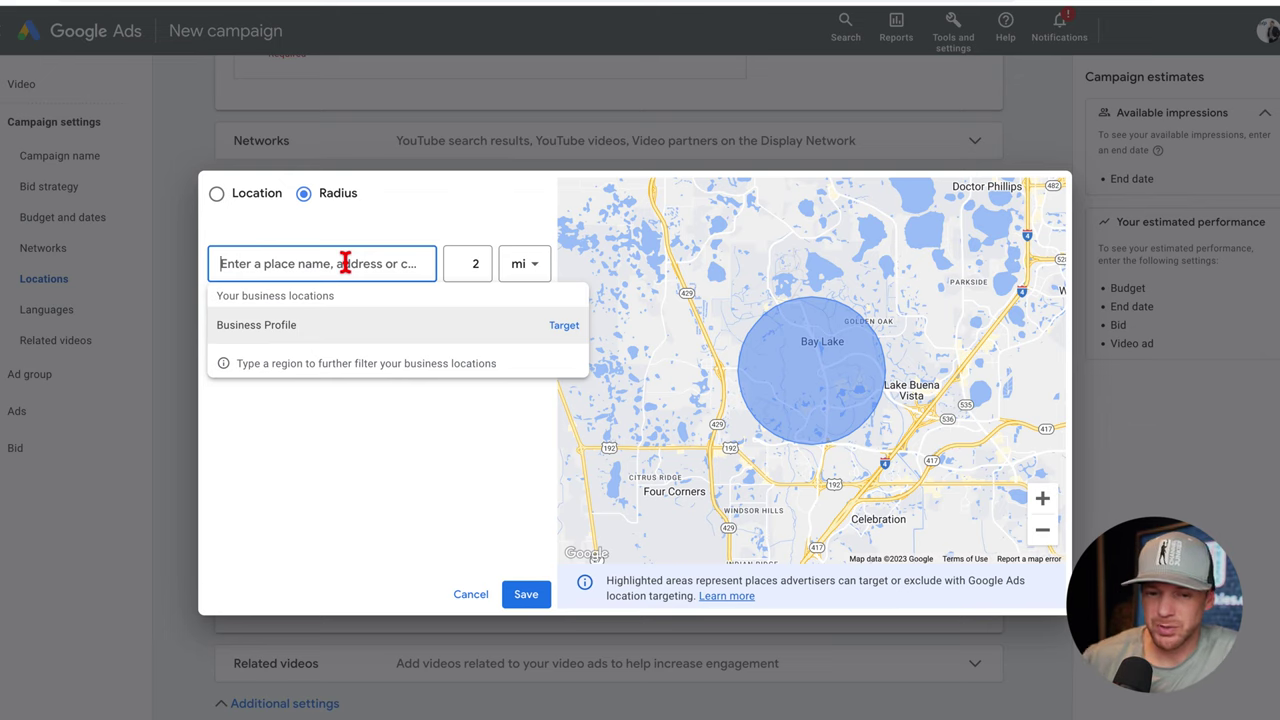
left_click(420, 494)
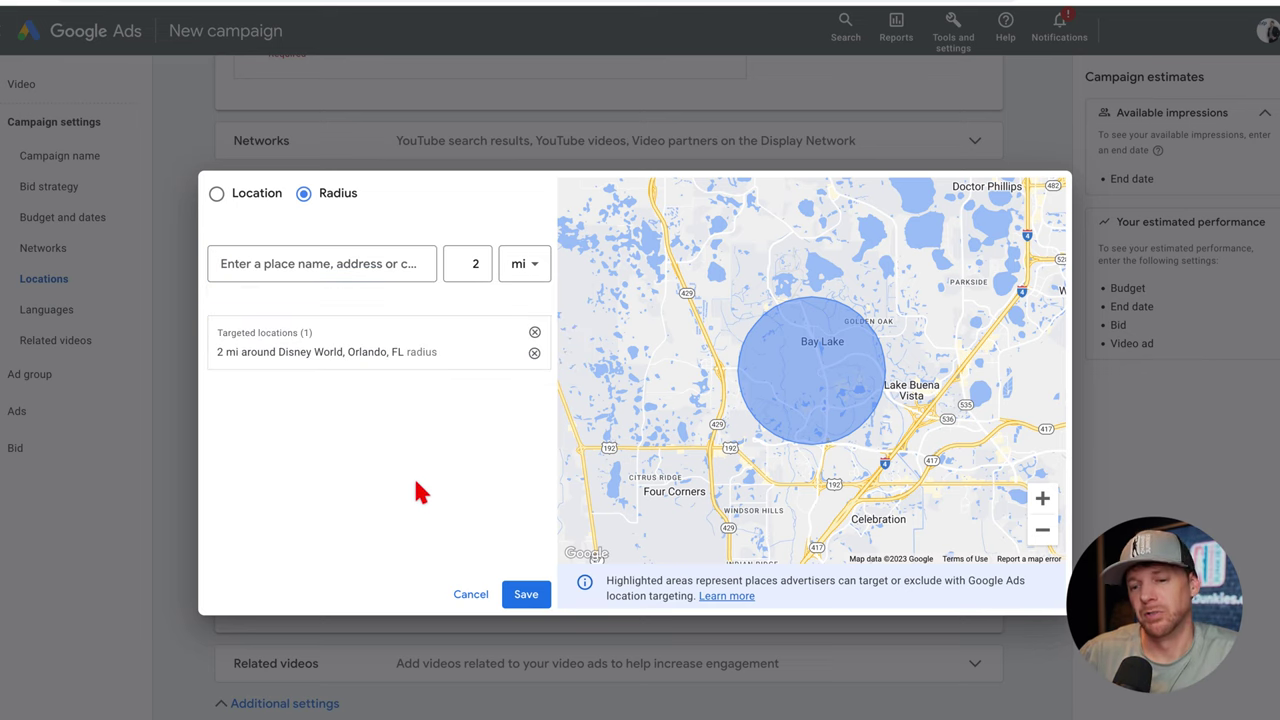